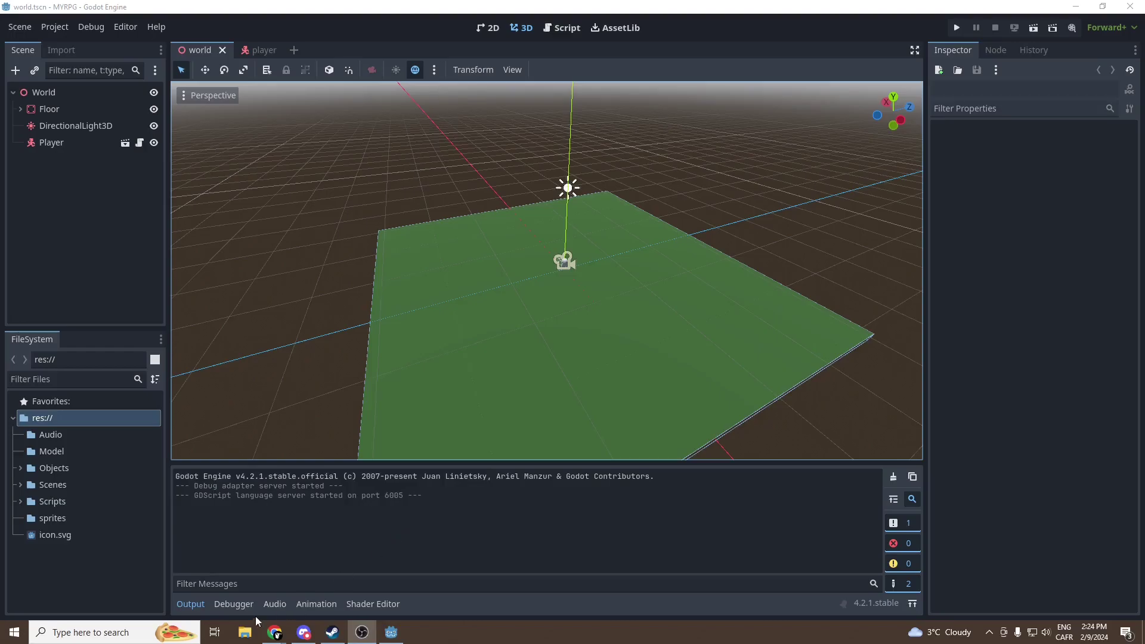
Step: Switch to Chrome and examine the 3D RPG assets page on itch.io, including its description and pack contents
mouse_move(279, 638)
left_click(361, 561)
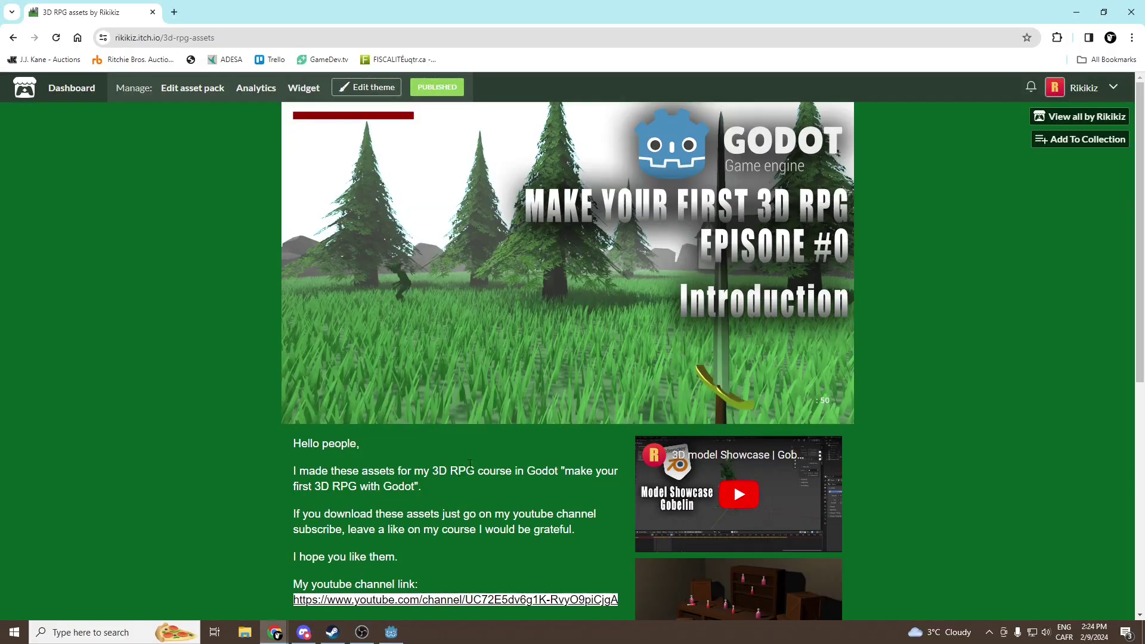
scroll(593, 267, "down", 2)
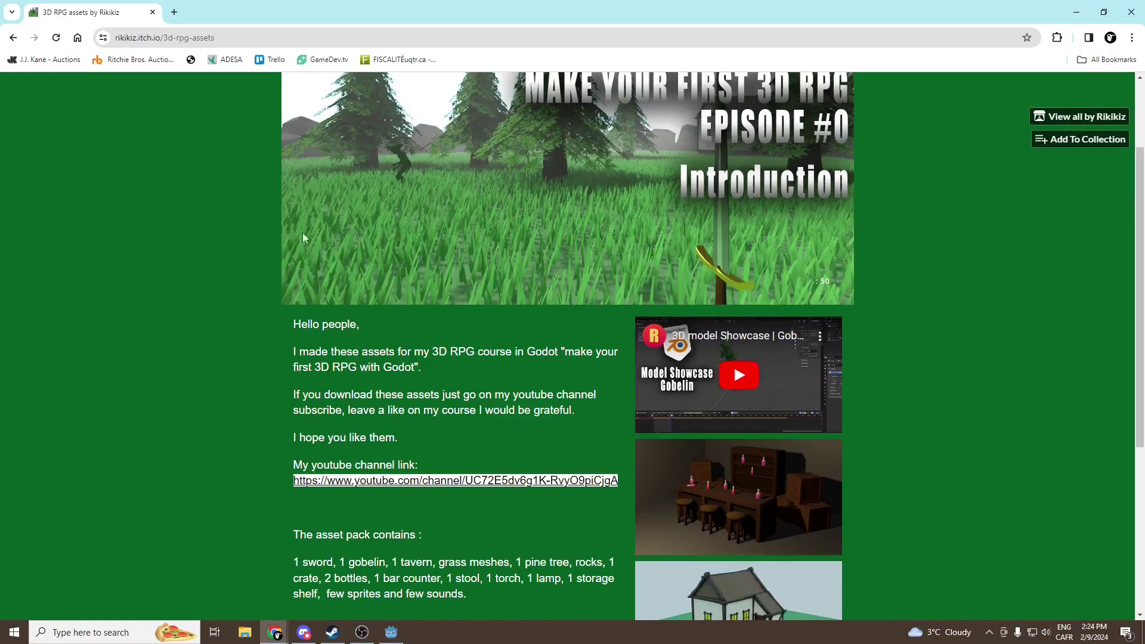
scroll(325, 267, "up", 2)
scroll(327, 266, "down", 1)
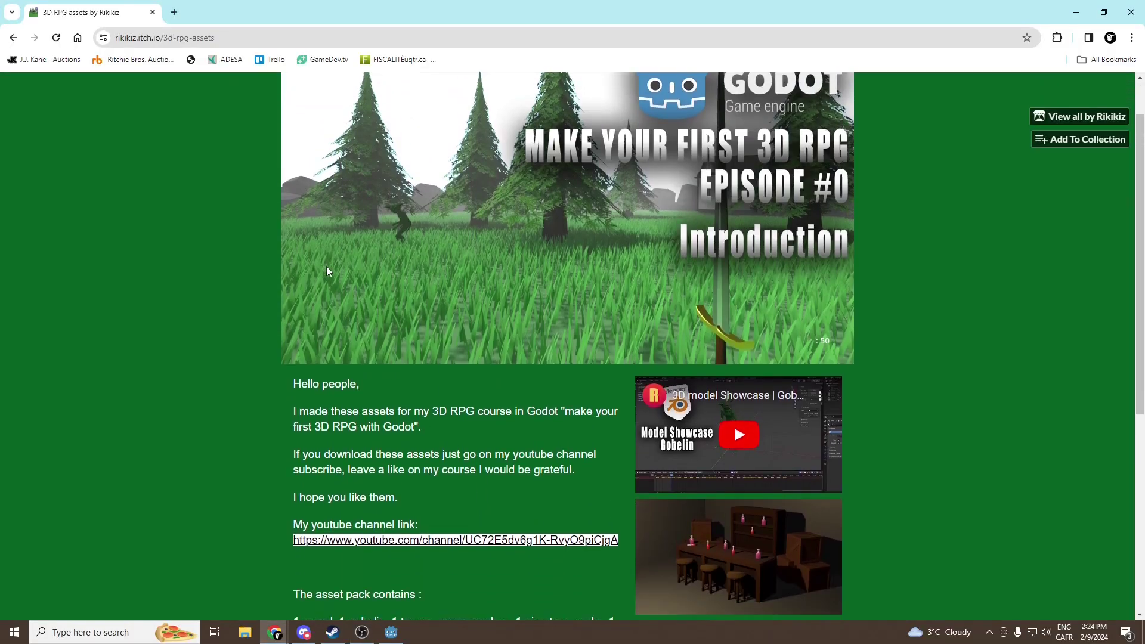
scroll(327, 266, "down", 2)
scroll(327, 266, "up", 3)
scroll(384, 232, "down", 2)
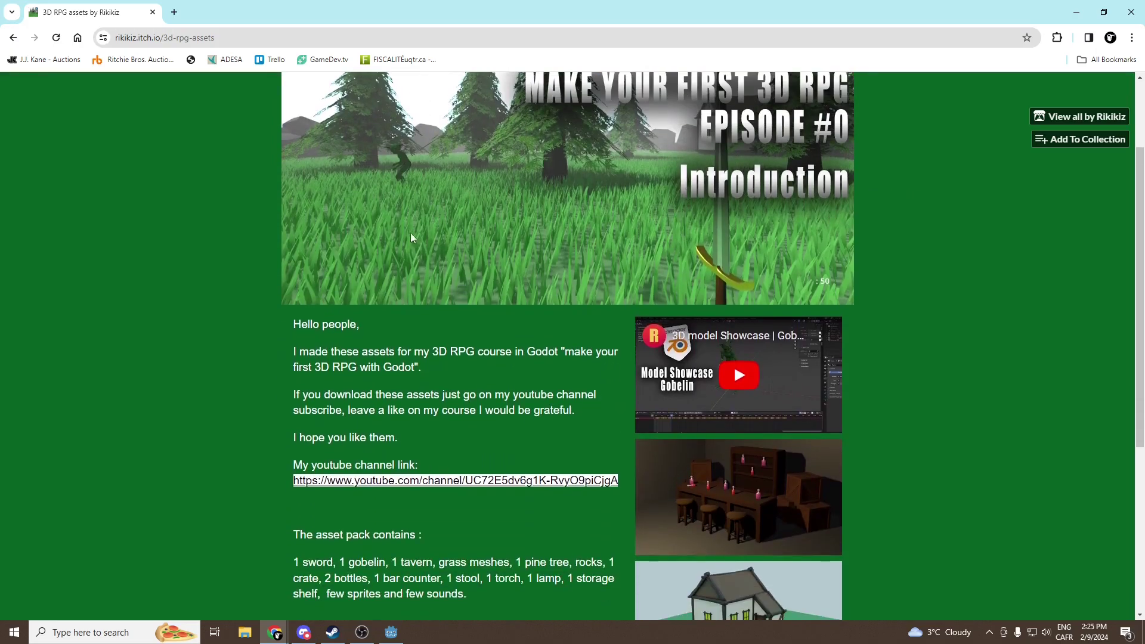
scroll(582, 231, "down", 4)
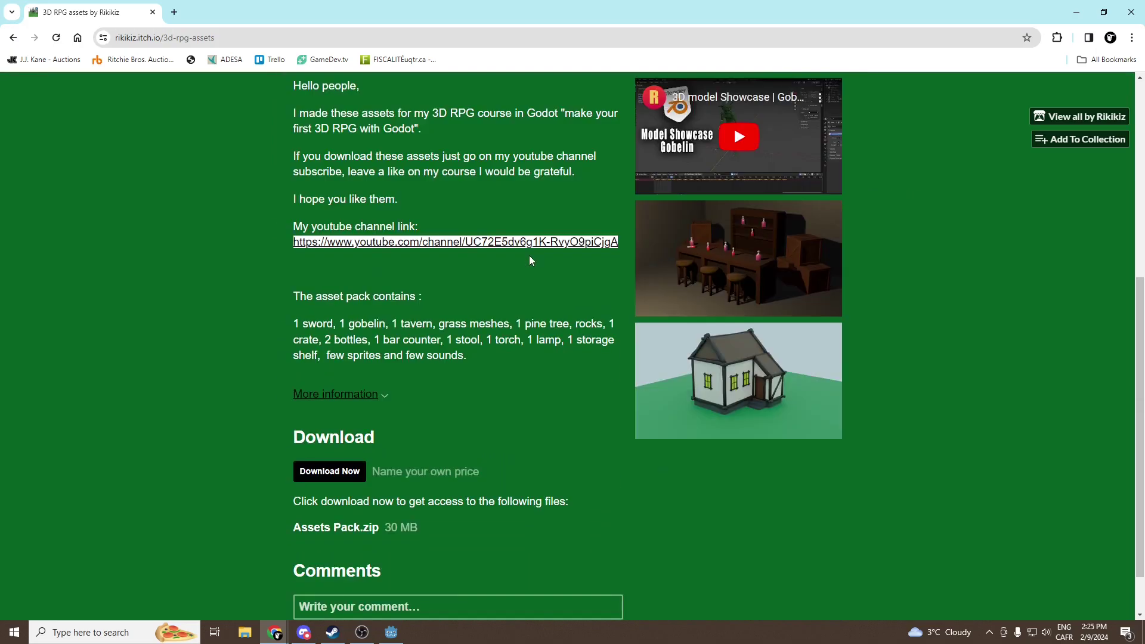
Step: Download Assets Pack.zip from the 3D RPG assets page without making a payment
left_click(330, 472)
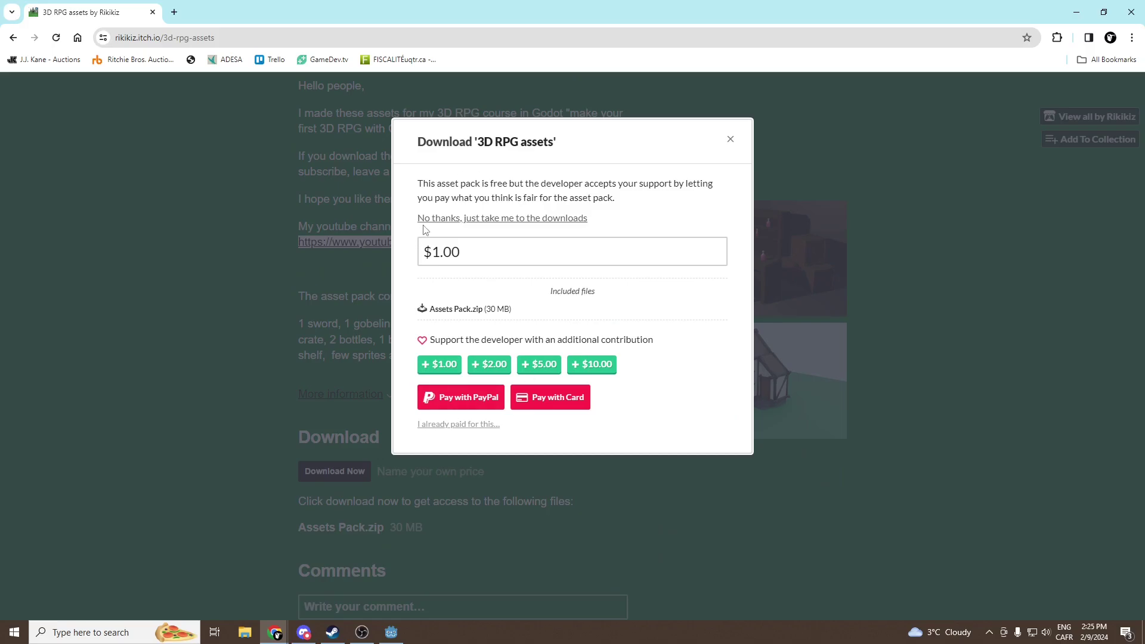
left_click(510, 219)
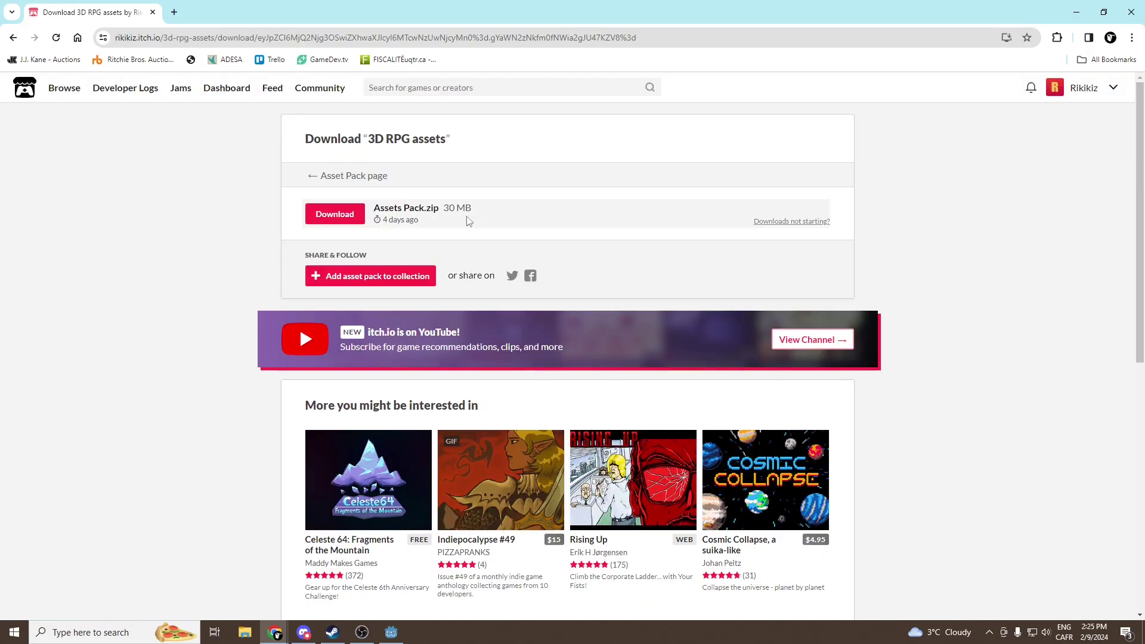
left_click(325, 218)
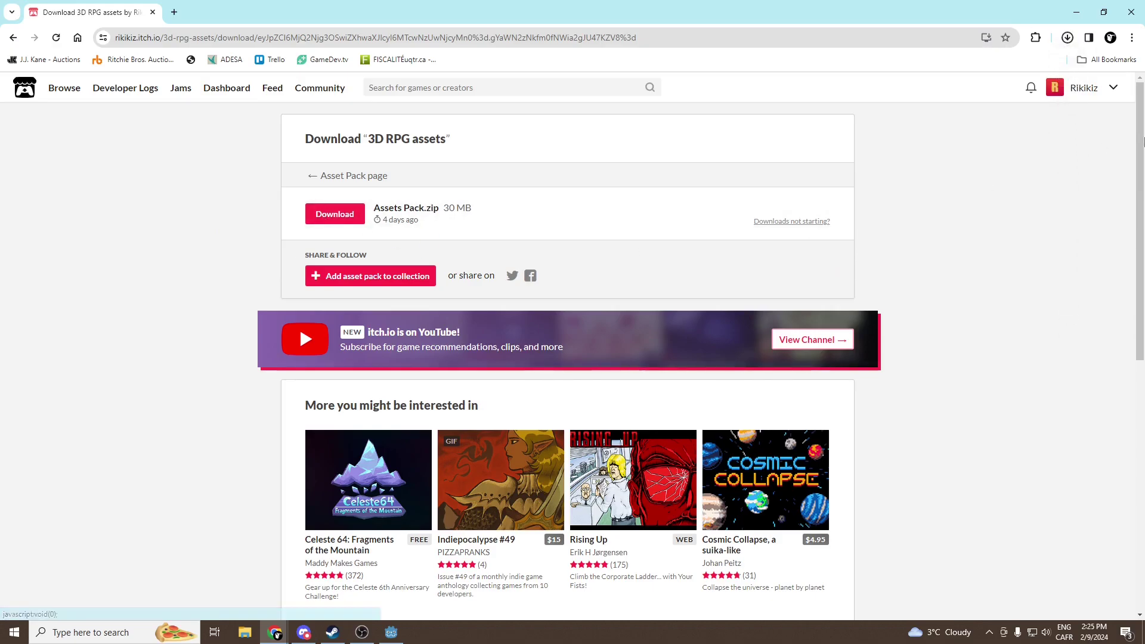
Step: Put the downloaded zip on the desktop and extract its Assets Pack folder there with WinRAR
left_click(1036, 66)
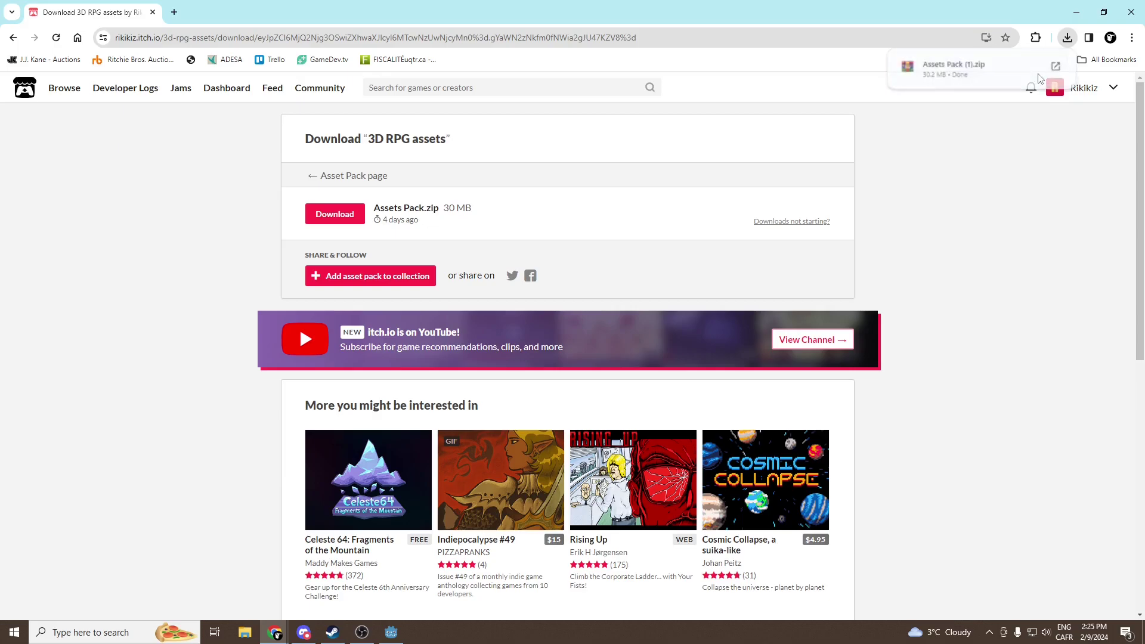
left_click_drag(383, 303, 453, 279)
double_click(565, 207)
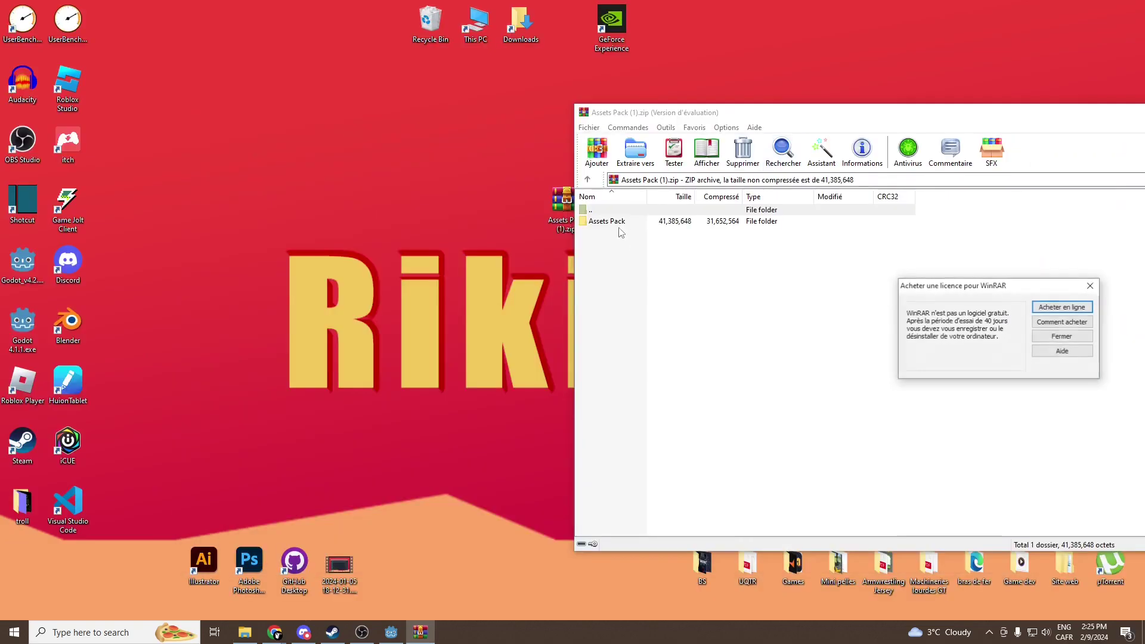
left_click(1063, 338)
left_click_drag(450, 203, 451, 204)
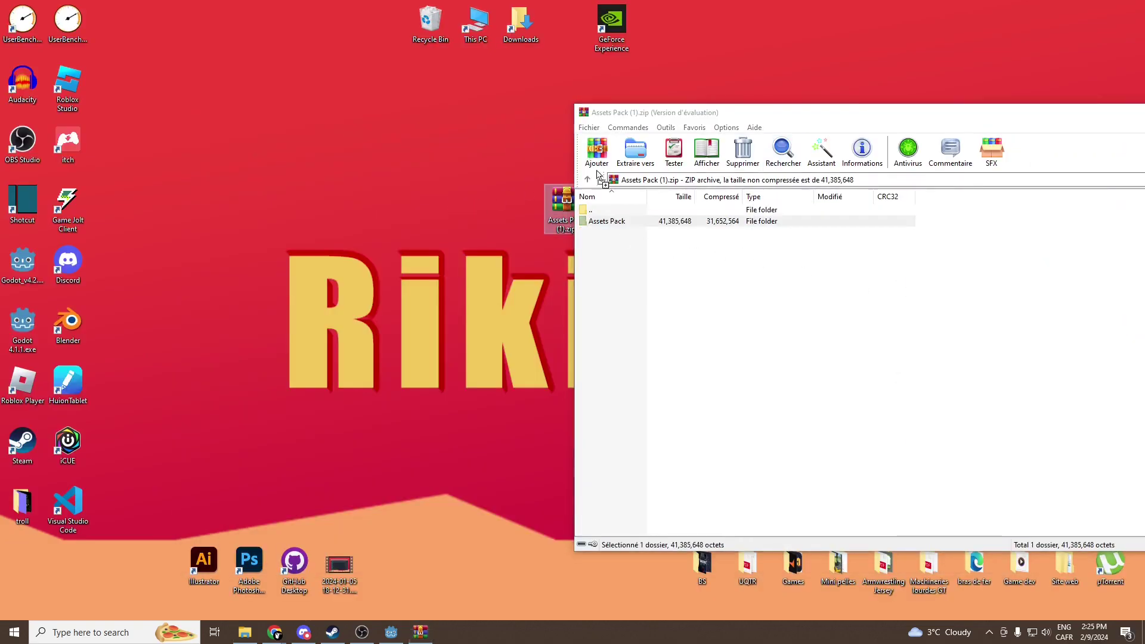
left_click(554, 232)
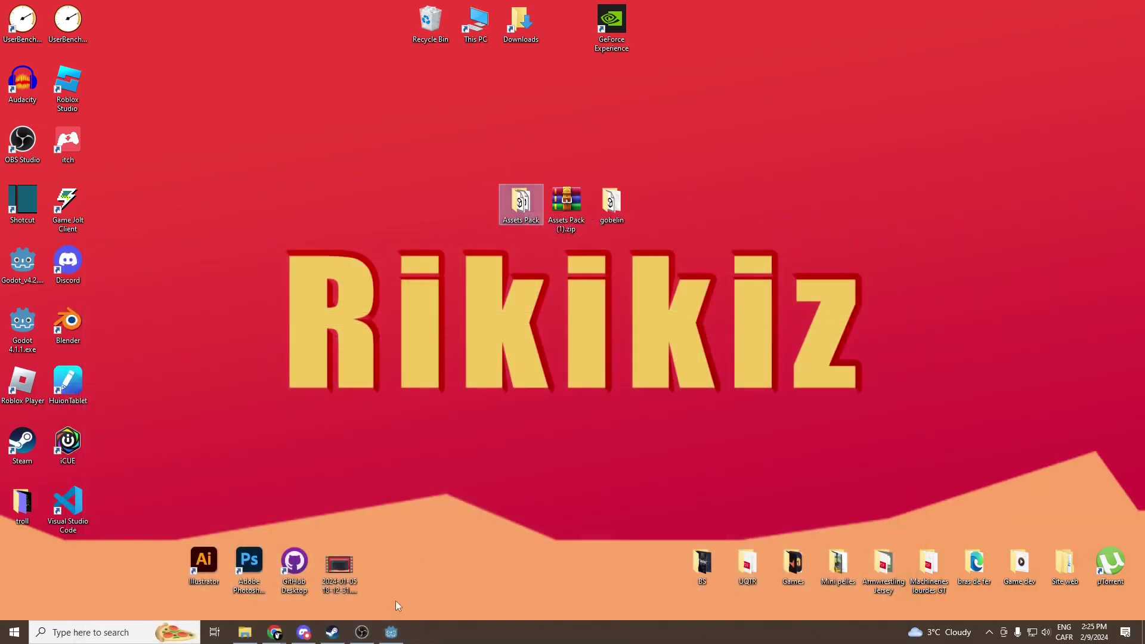
Step: Import the Assets Pack folder from the desktop into the root of the Godot project's file system
left_click(391, 632)
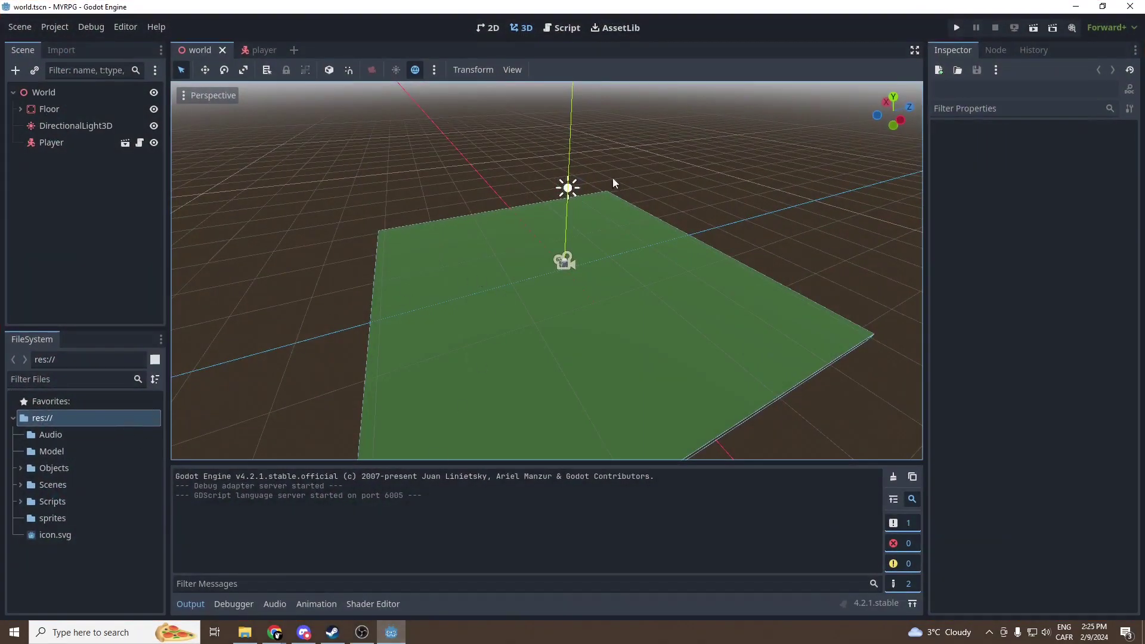
key("super+d")
left_click_drag(521, 203, 69, 510)
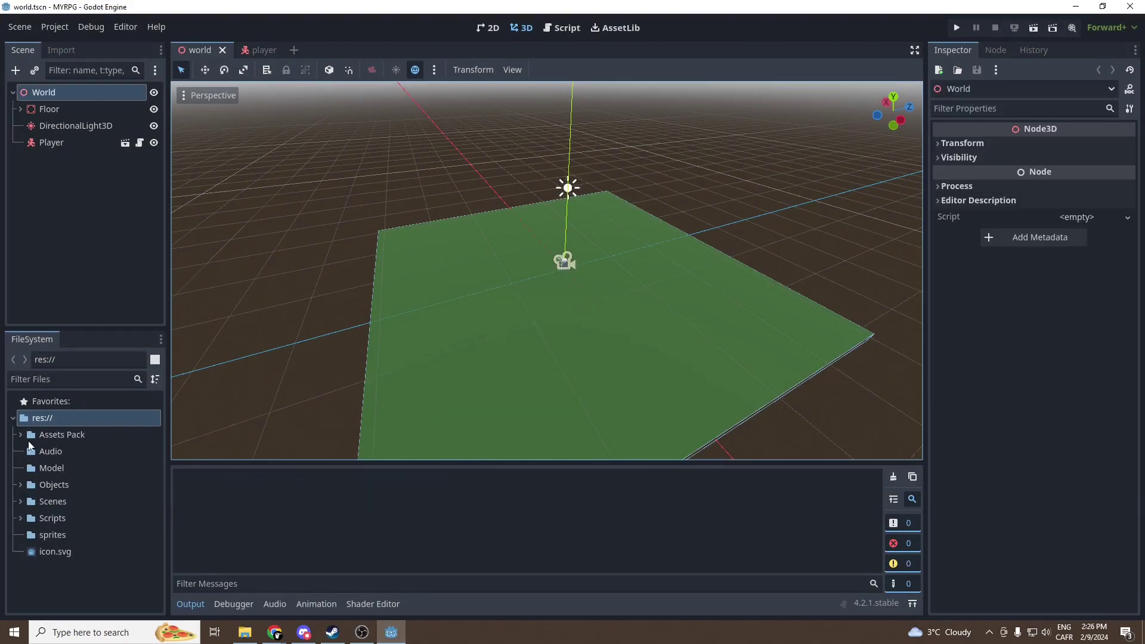
Step: Examine the folders and model files inside the imported Assets Pack
left_click(19, 440)
scroll(97, 479, "down", 5)
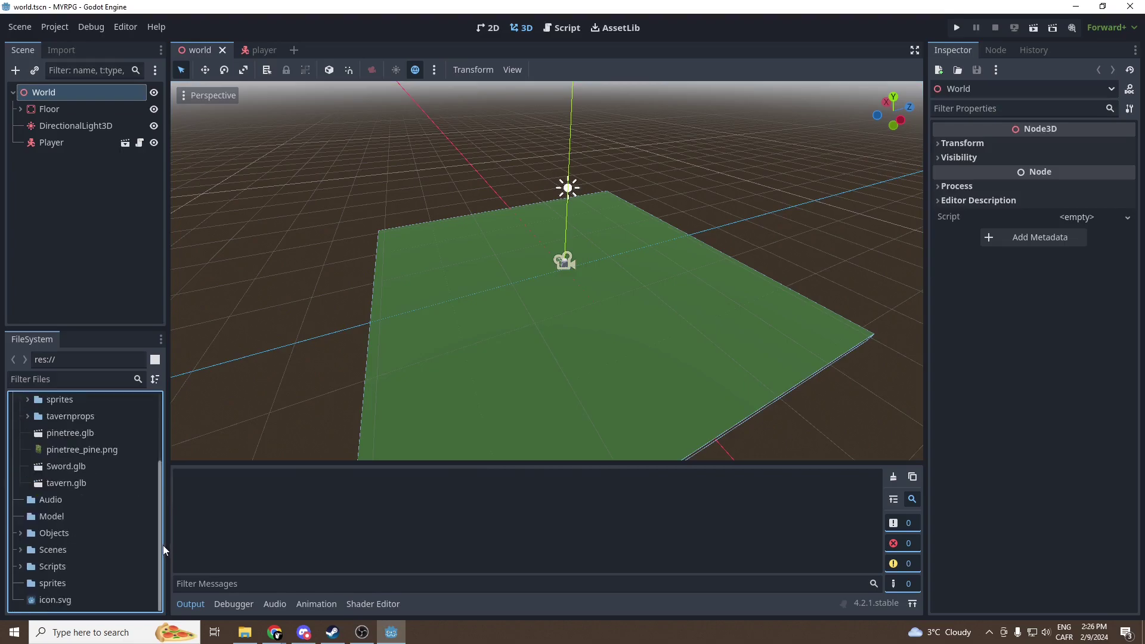
scroll(36, 465, "up", 6)
left_click(20, 430)
left_click(21, 430)
left_click(28, 446)
left_click(28, 447)
scroll(76, 464, "down", 5)
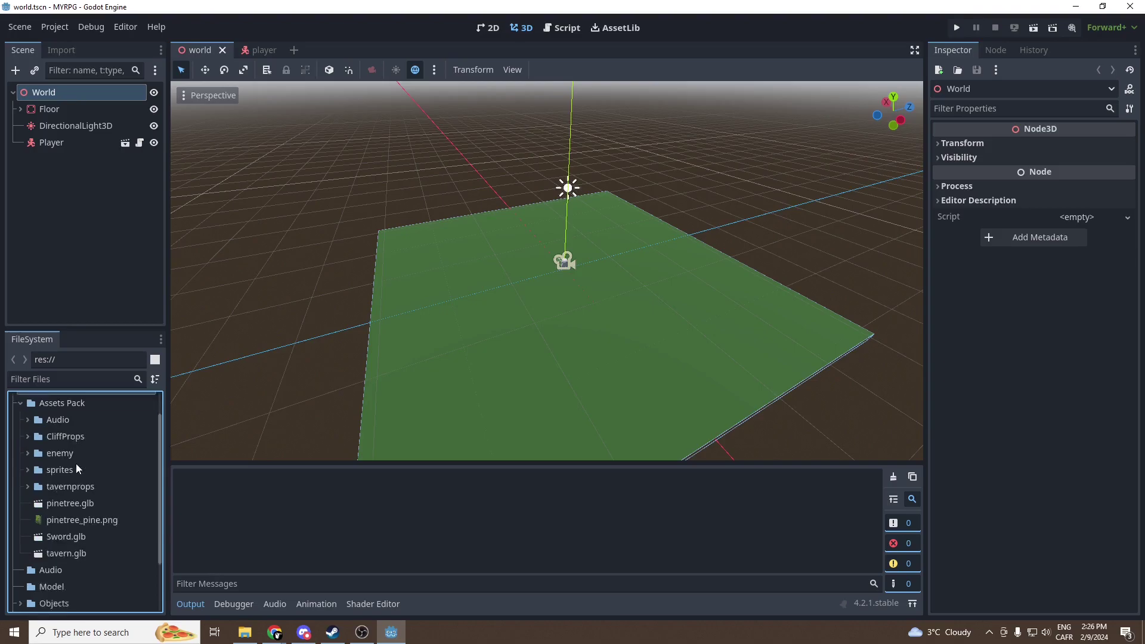
scroll(94, 470, "up", 6)
Step: Move the sound files from the Assets Pack's Audio folder into the project's own Audio folder
left_click(52, 453)
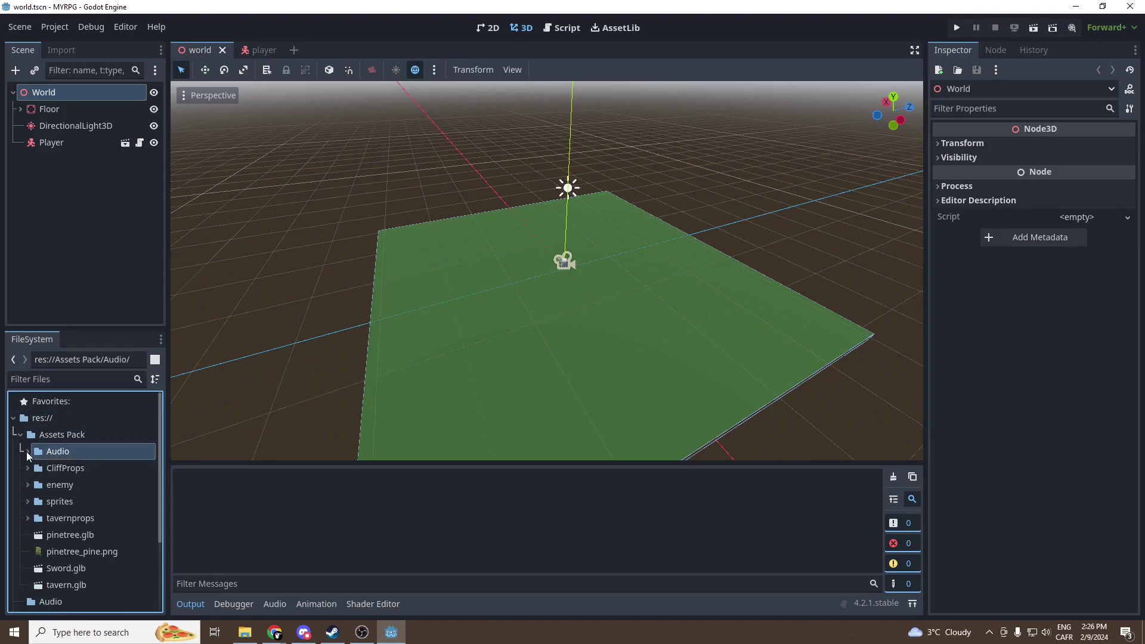
left_click(26, 451)
left_click(62, 467)
left_click(73, 484, "shift")
scroll(73, 487, "down", 2)
left_click_drag(104, 436, 51, 582)
Step: Move pinetree.glb, pinetree_pine.png, Sword.glb and tavern.glb from Assets Pack into the Model folder
left_click(26, 469)
left_click(26, 469)
left_click(26, 469)
scroll(77, 445, "down", 1)
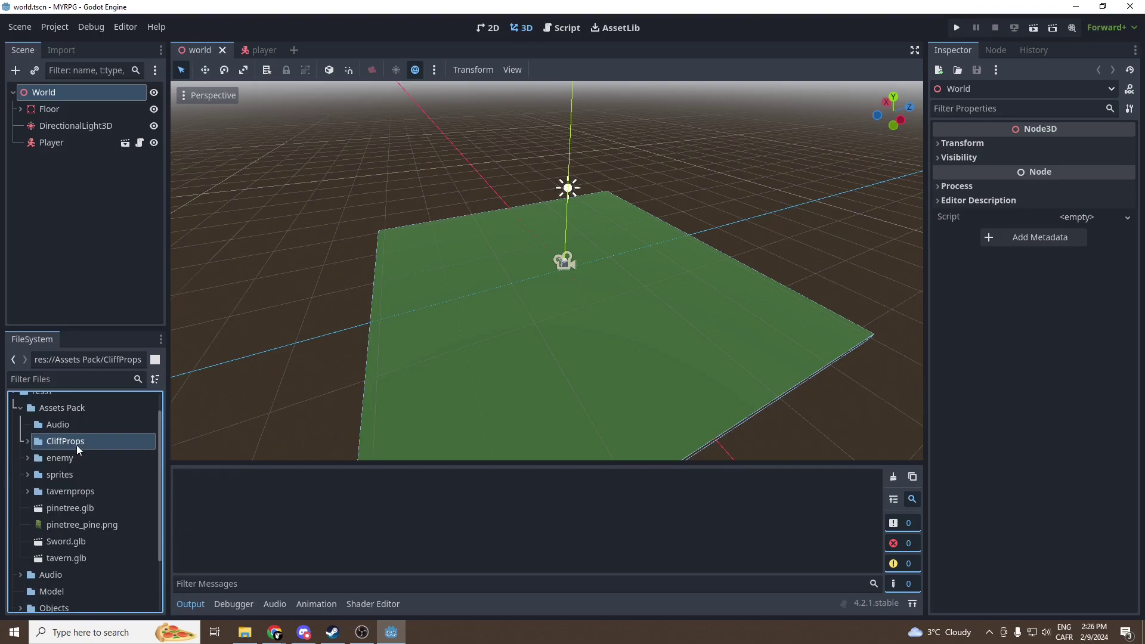
left_click(71, 459)
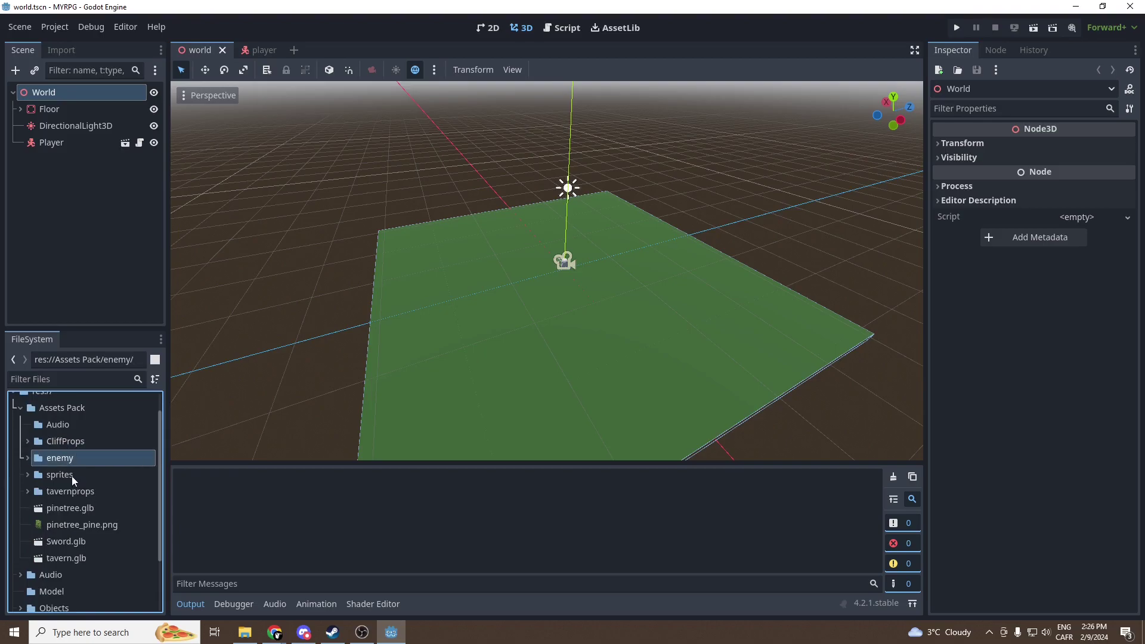
left_click(74, 491)
scroll(74, 493, "down", 2)
scroll(76, 499, "down", 1)
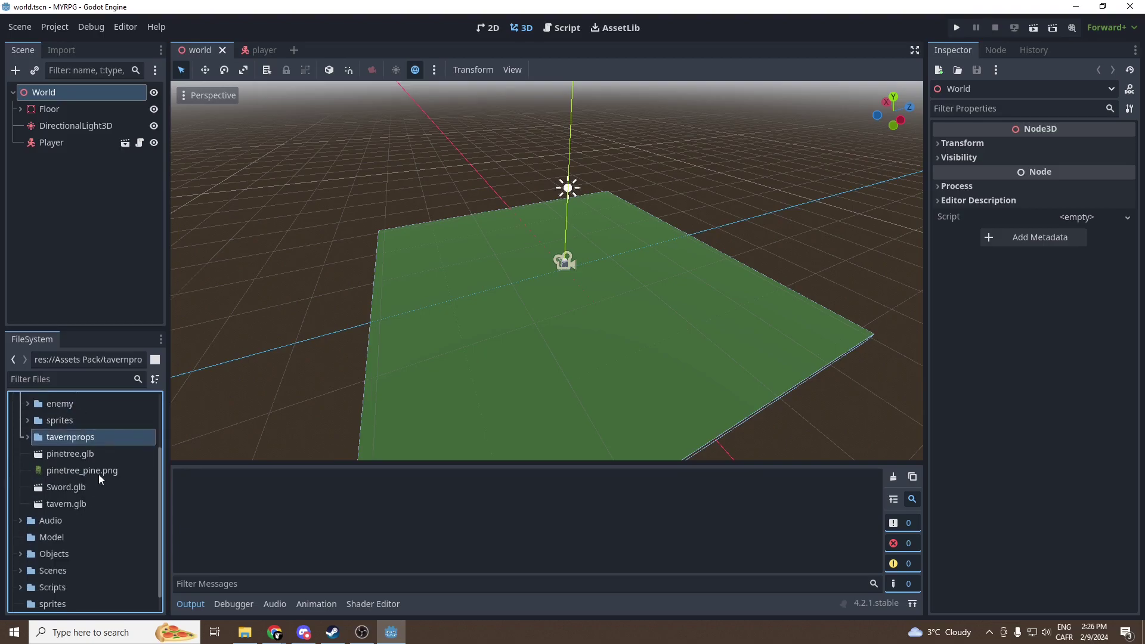
left_click(86, 456)
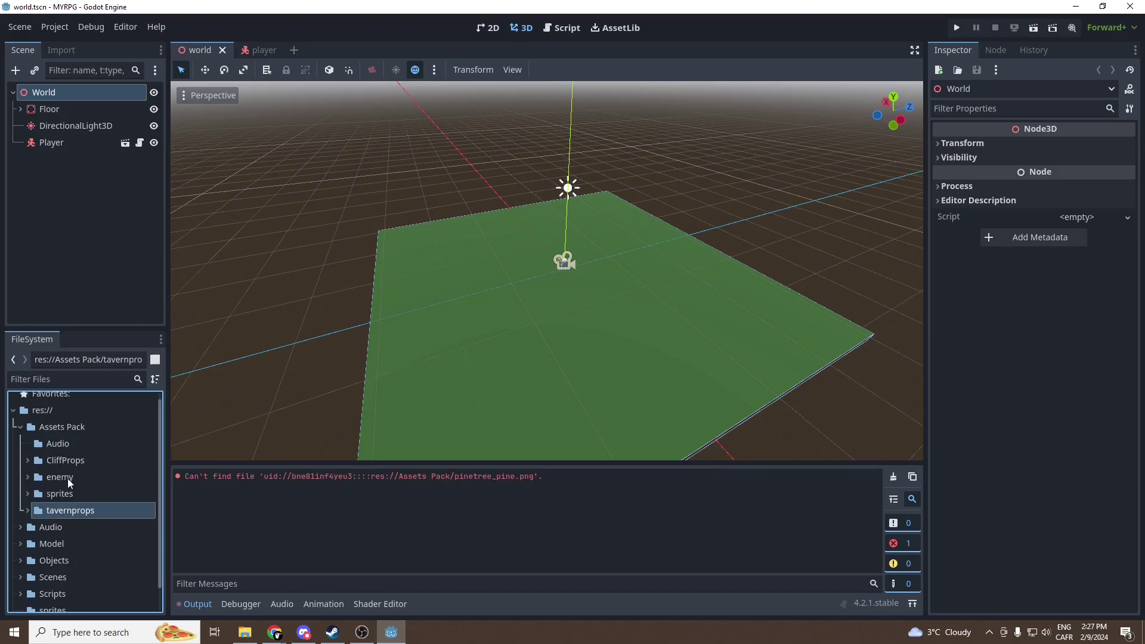
Step: Move the CliffProps, enemy and tavernprops folders from Assets Pack into the Model folder
left_click(68, 478, "ctrl")
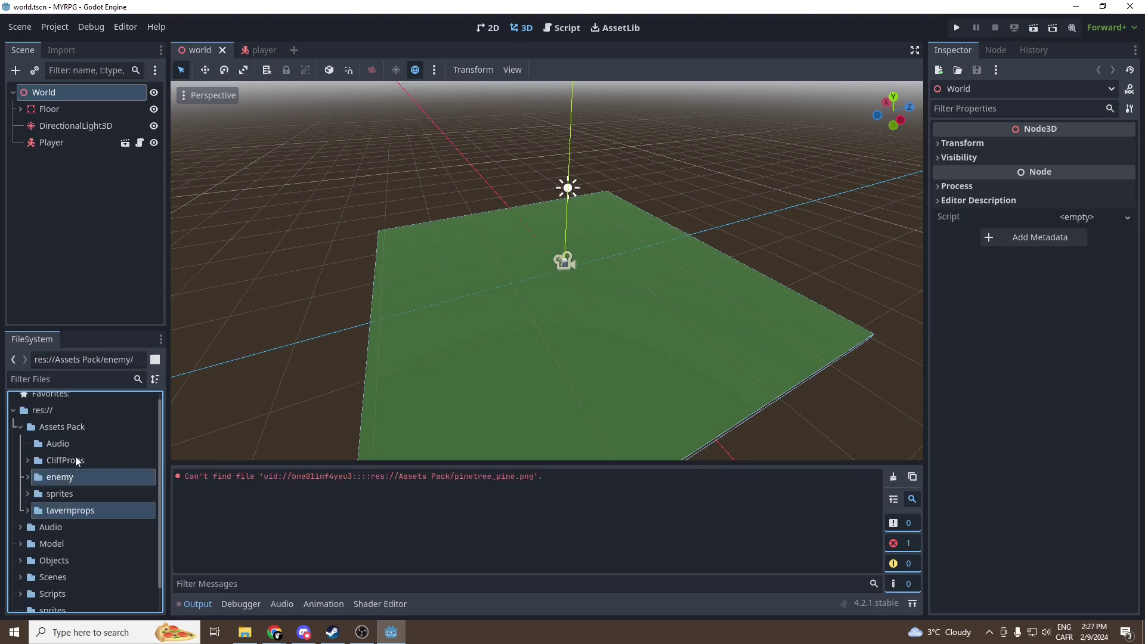
left_click(72, 460, "ctrl")
left_click_drag(48, 460, 63, 545)
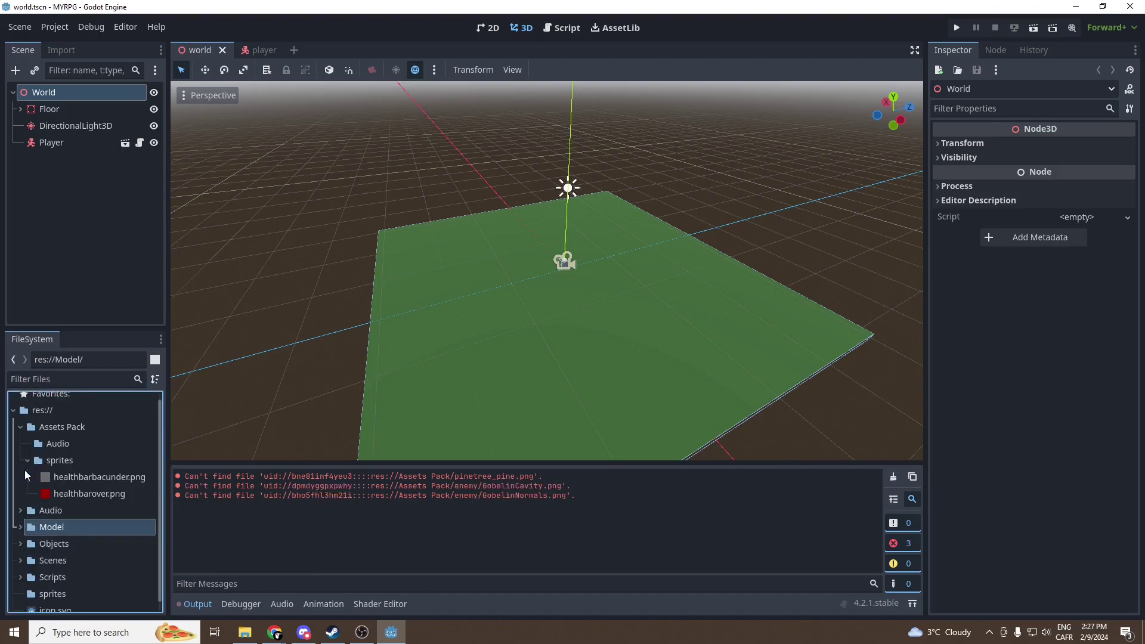
Step: Move healthbarbacunder.png and healthbarover.png from Assets Pack/sprites into the project's own sprites folder
left_click(71, 478)
left_click(76, 481, "shift")
left_click_drag(64, 467, 66, 583)
Step: Delete the emptied Assets Pack folder from the project
left_click(60, 435)
left_click(19, 435)
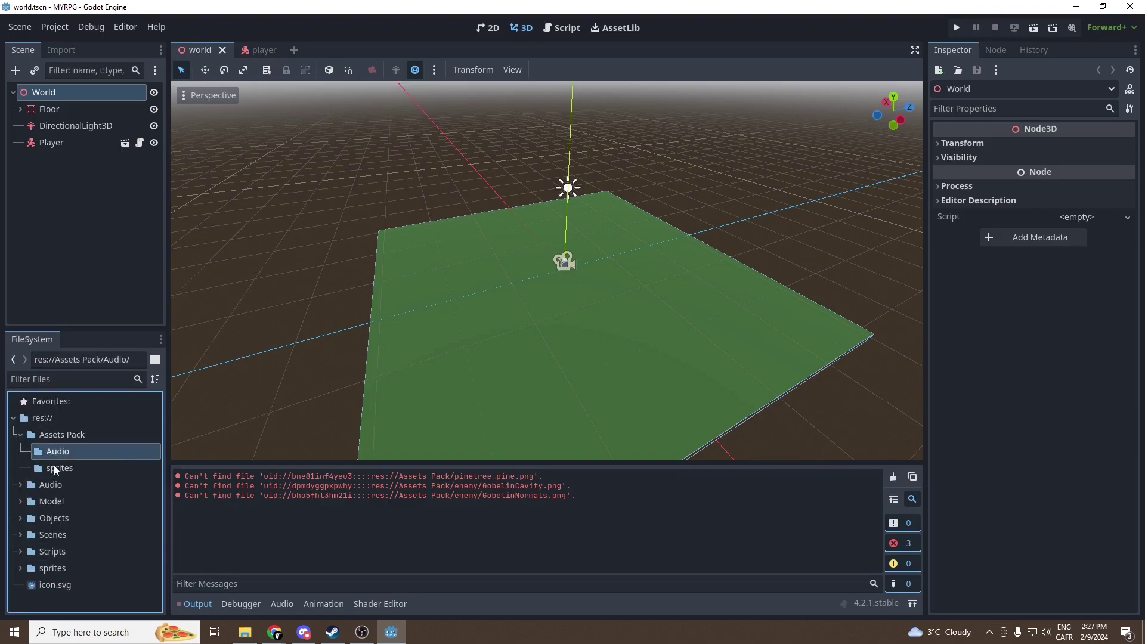
key("Delete")
key("Return")
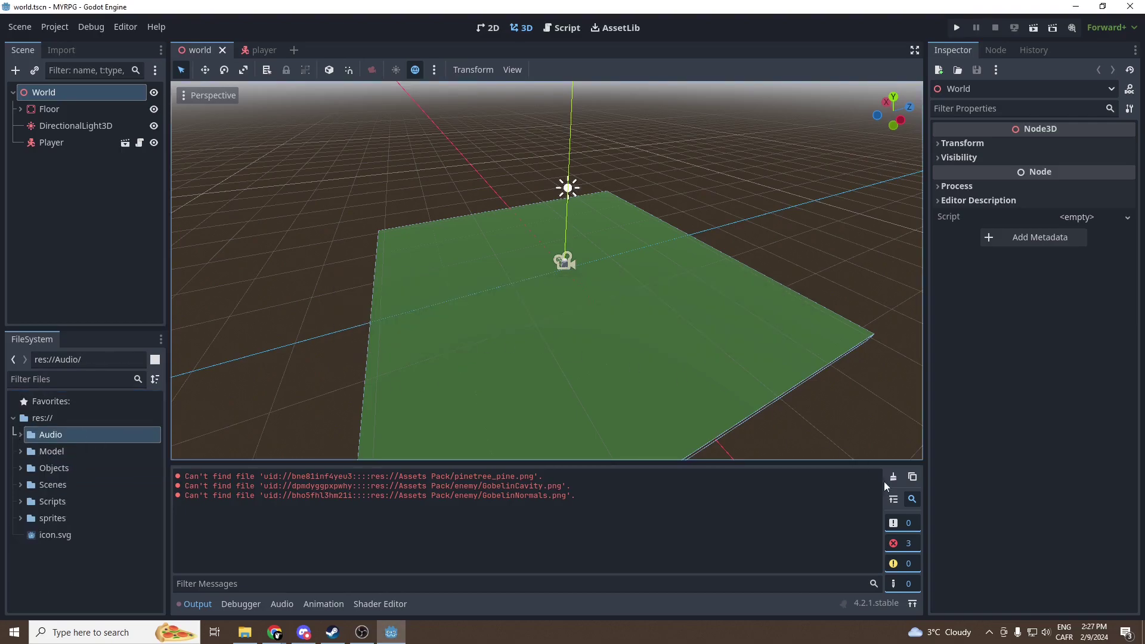
Step: Clear the error messages from the output log and save the world scene
middle_click_drag(367, 419, 467, 315)
middle_click_drag(470, 384, 845, 474)
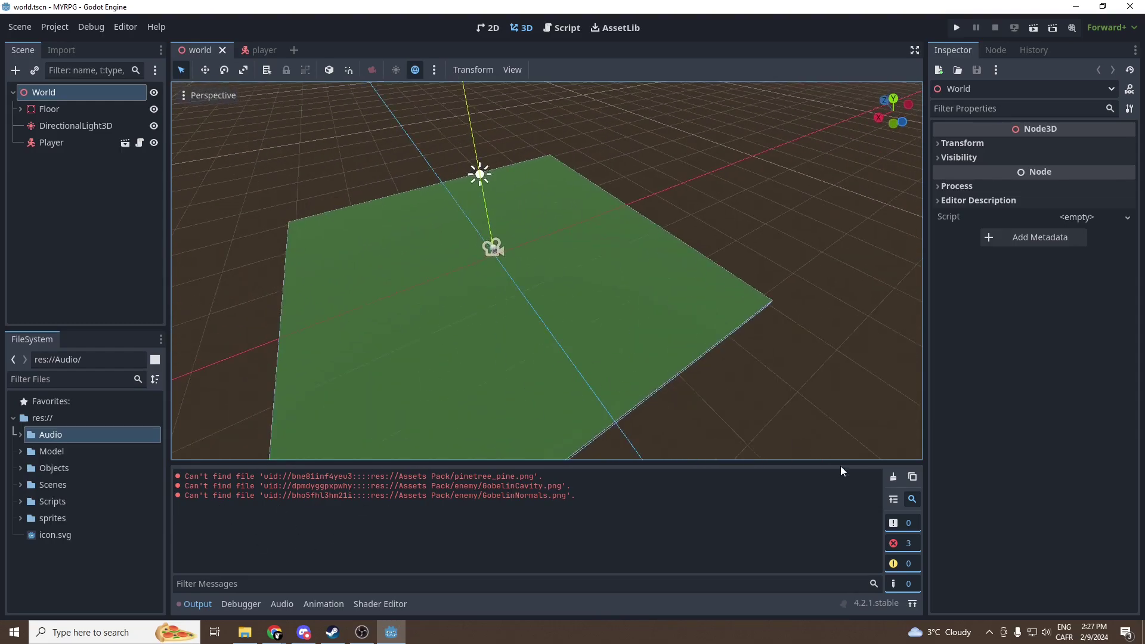
left_click(893, 478)
middle_click_drag(430, 444, 632, 389)
key("ctrl+s")
middle_click_drag(725, 352, 595, 367)
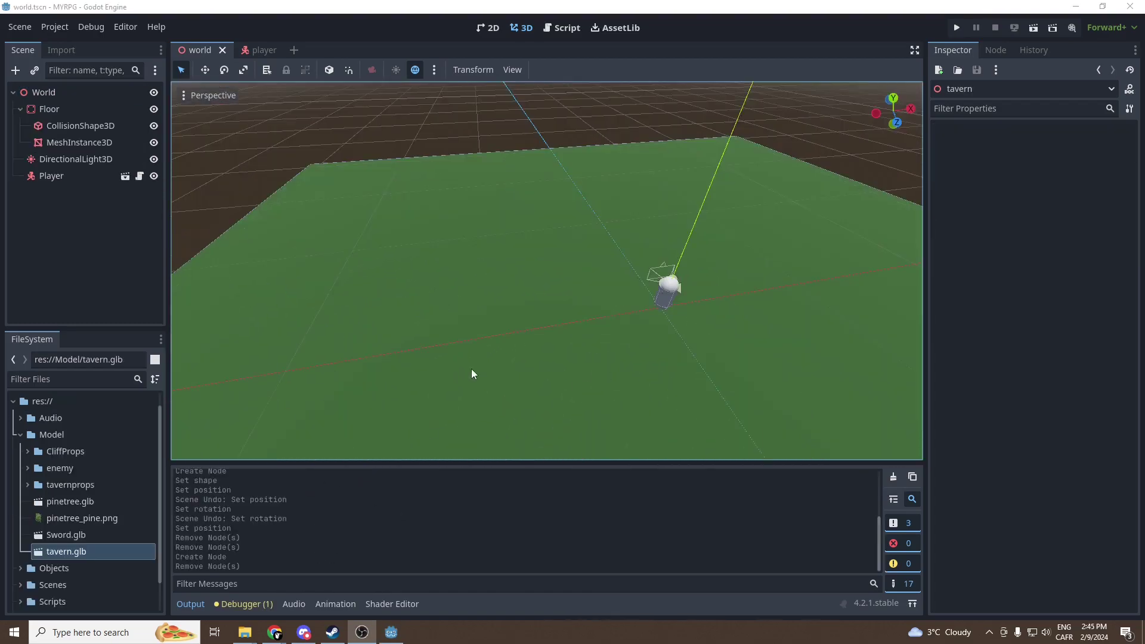
Step: Add tavern.glb to the world scene on the floor away from the player and rotate its entrance toward the player
scroll(471, 370, "down", 3)
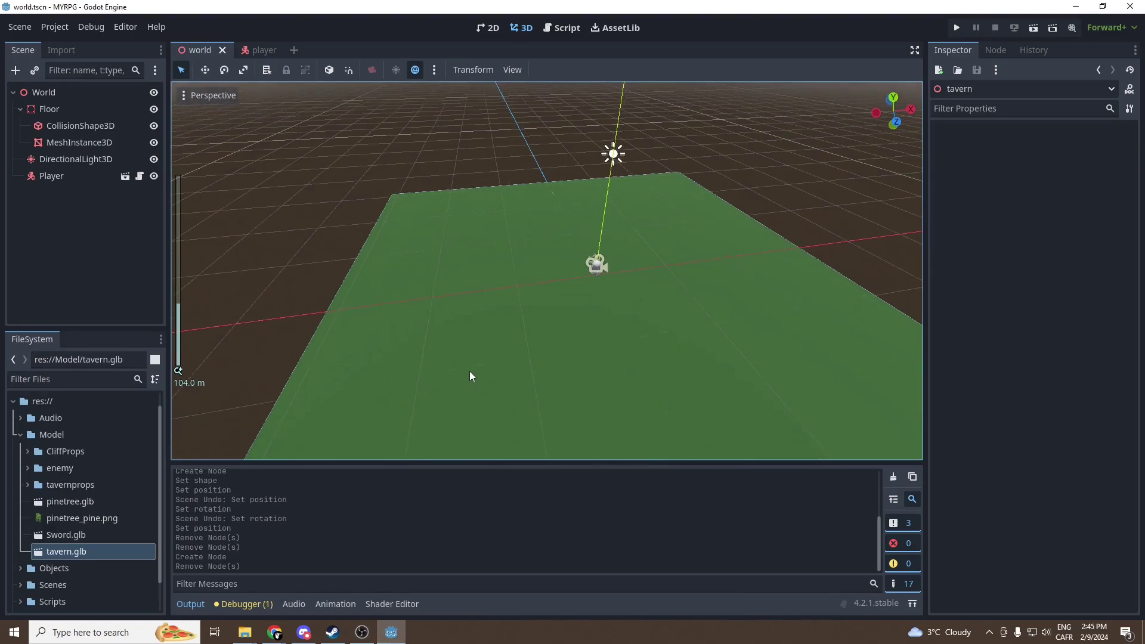
scroll(473, 377, "up", 2)
left_click_drag(65, 552, 433, 200)
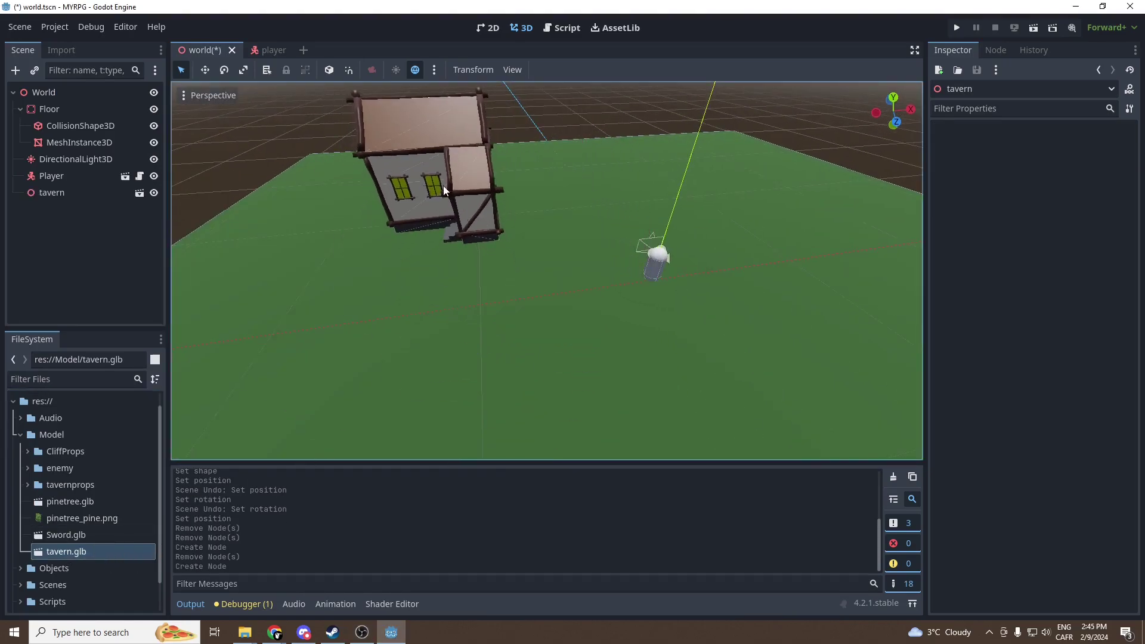
left_click(437, 181)
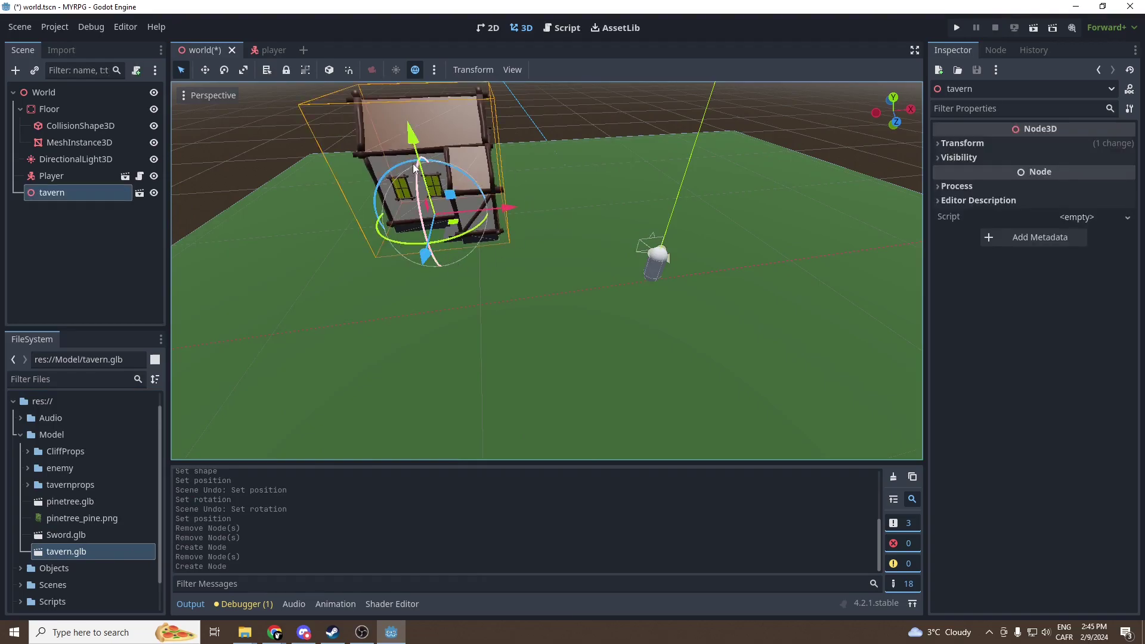
left_click_drag(426, 255, 485, 224)
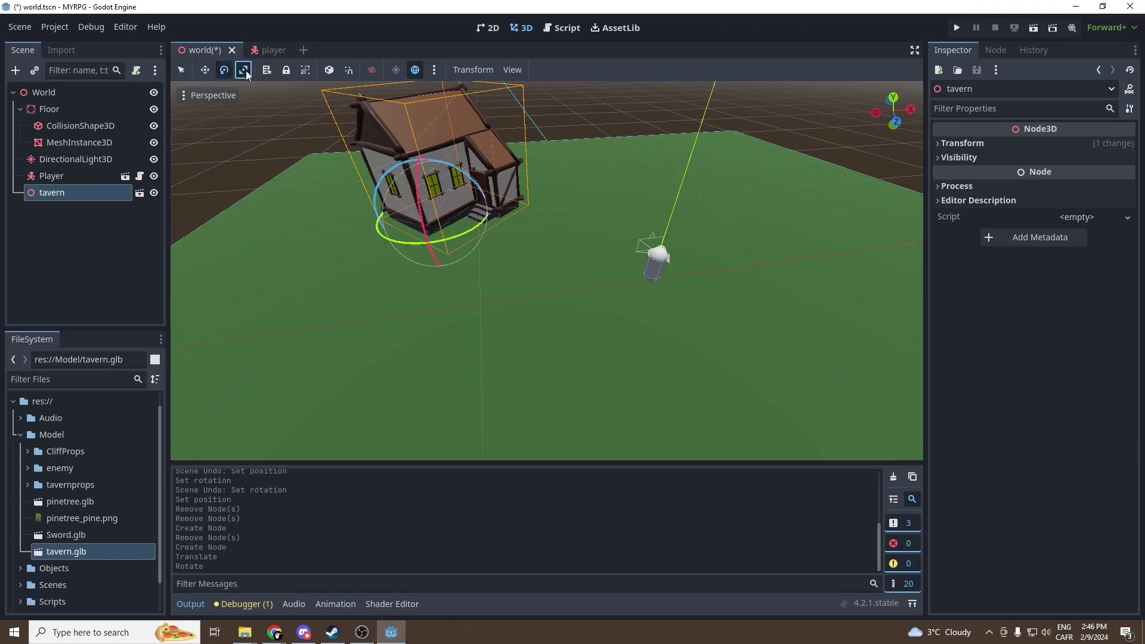
Step: Shift the tavern slightly with the Move tool and undo the last move
left_click(206, 70)
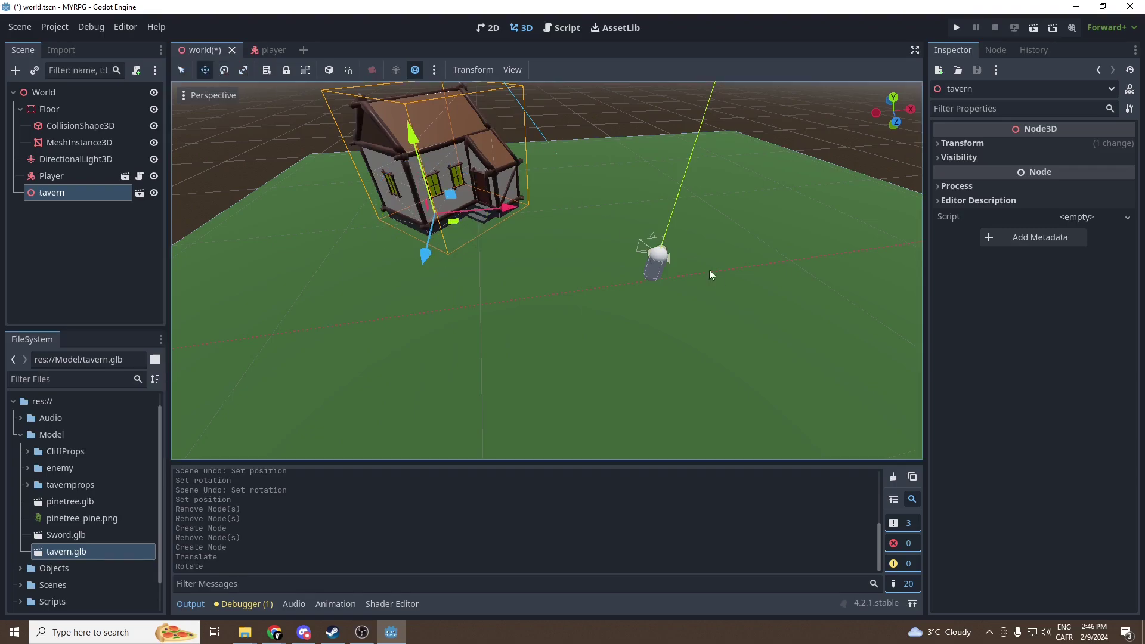
left_click(656, 263)
left_click(545, 170)
left_click_drag(373, 328, 357, 265)
left_click_drag(422, 232, 450, 234)
key("ctrl+z")
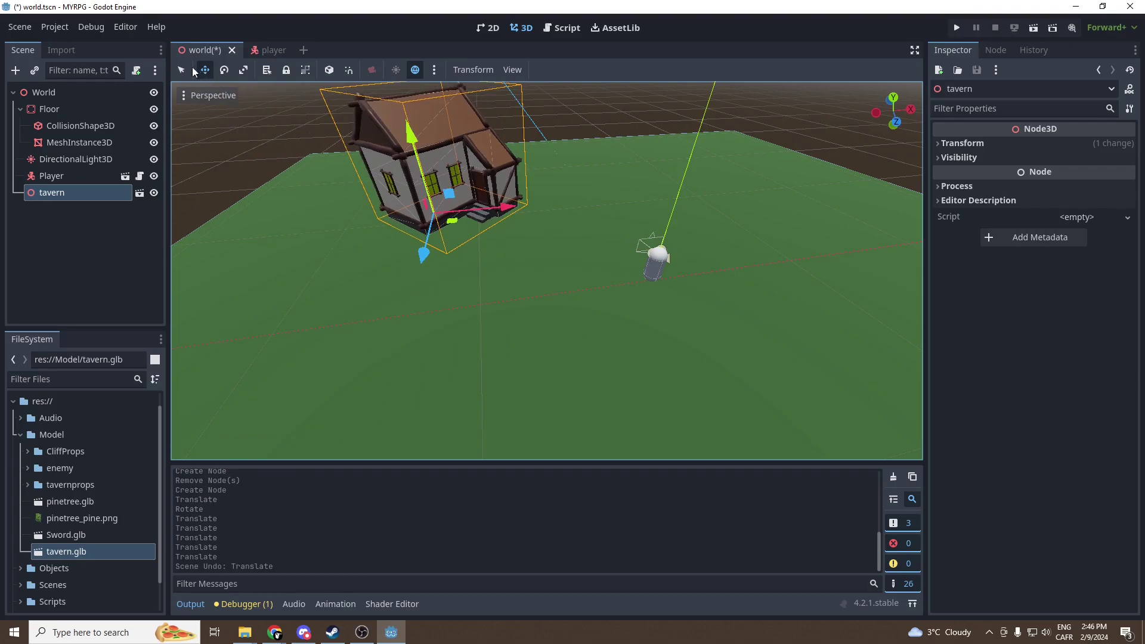
Step: Return to Select mode and select the floor's MeshInstance3D in the viewport
left_click(182, 70)
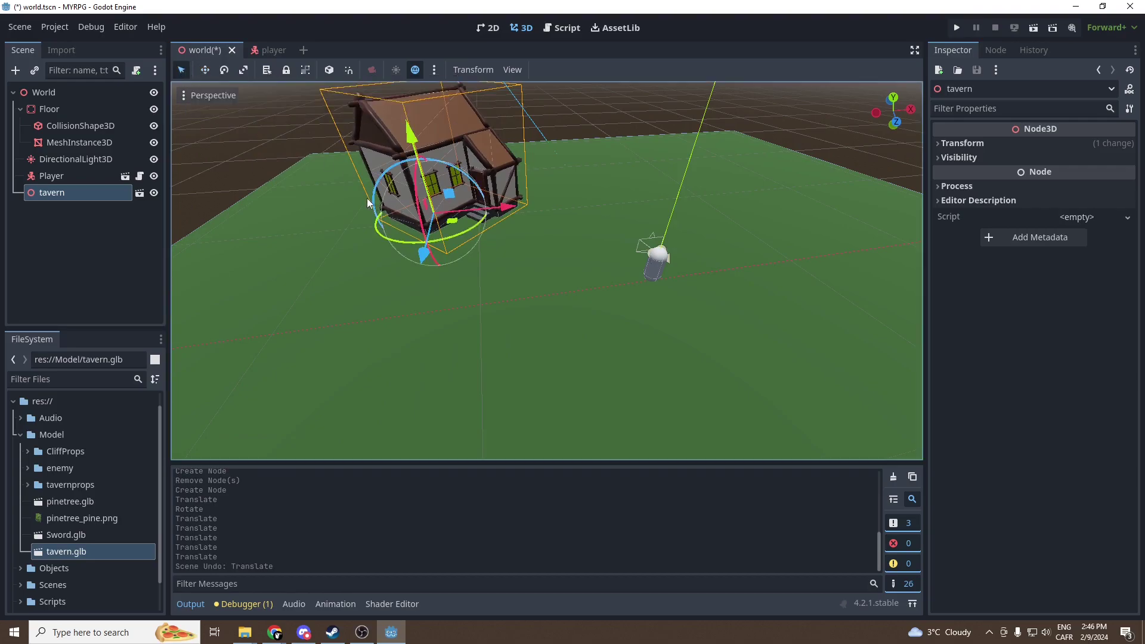
left_click(654, 270)
left_click(364, 317)
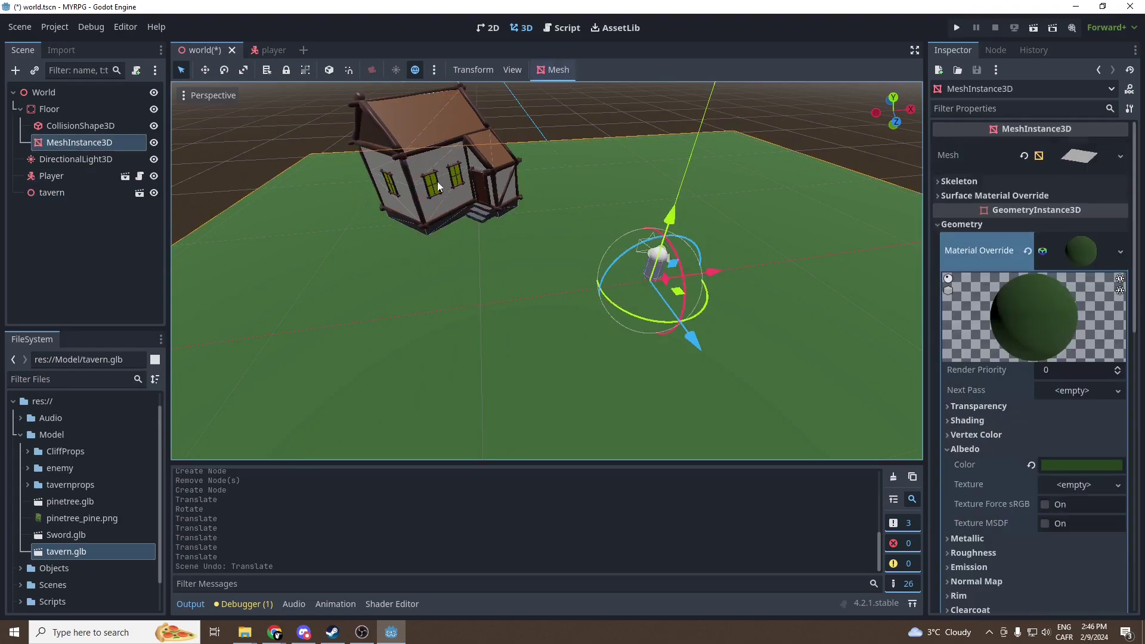
Step: Undo the last move of the tavern and run the project
left_click(437, 181)
key("ctrl+z")
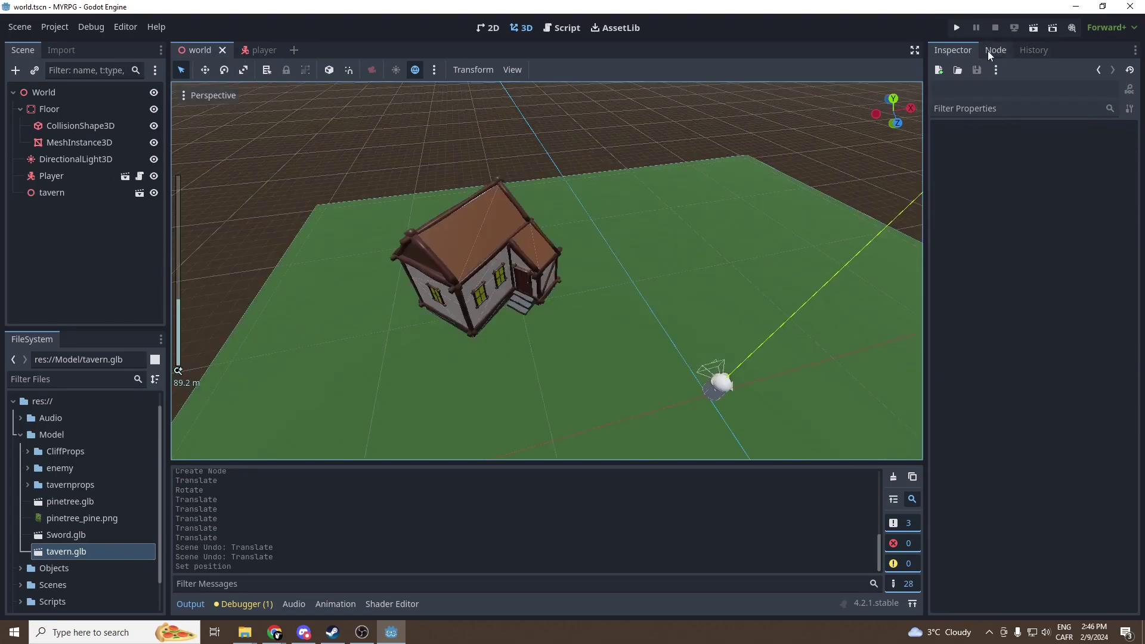
left_click(957, 27)
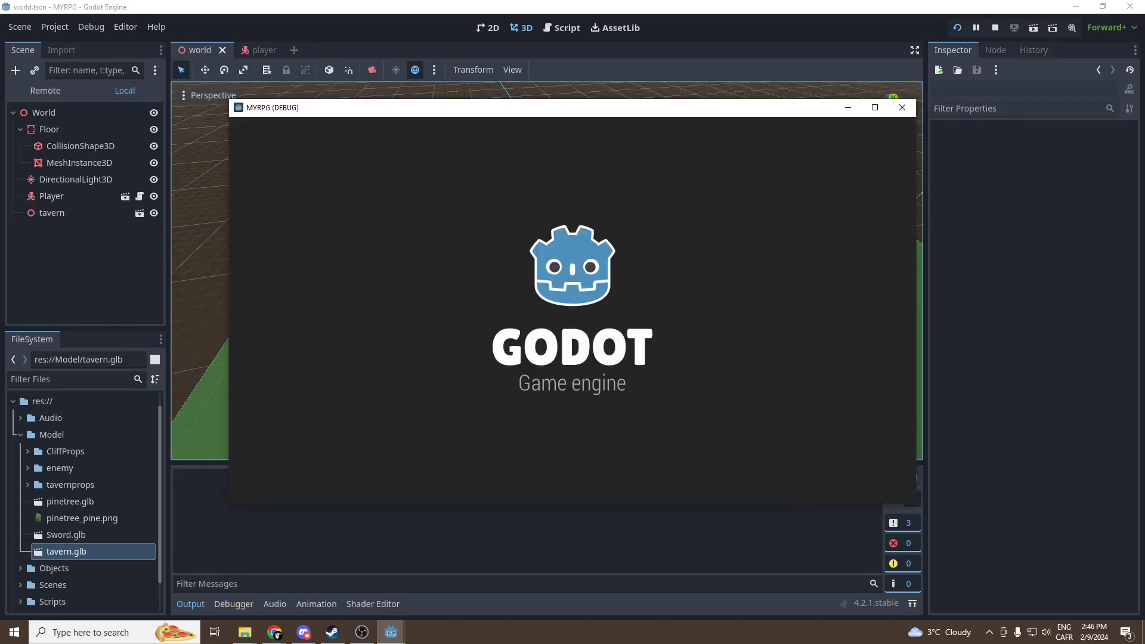
Step: Walk the player around the tavern in the running game to examine its walls, windows and entrance, and quit the game
key("w")
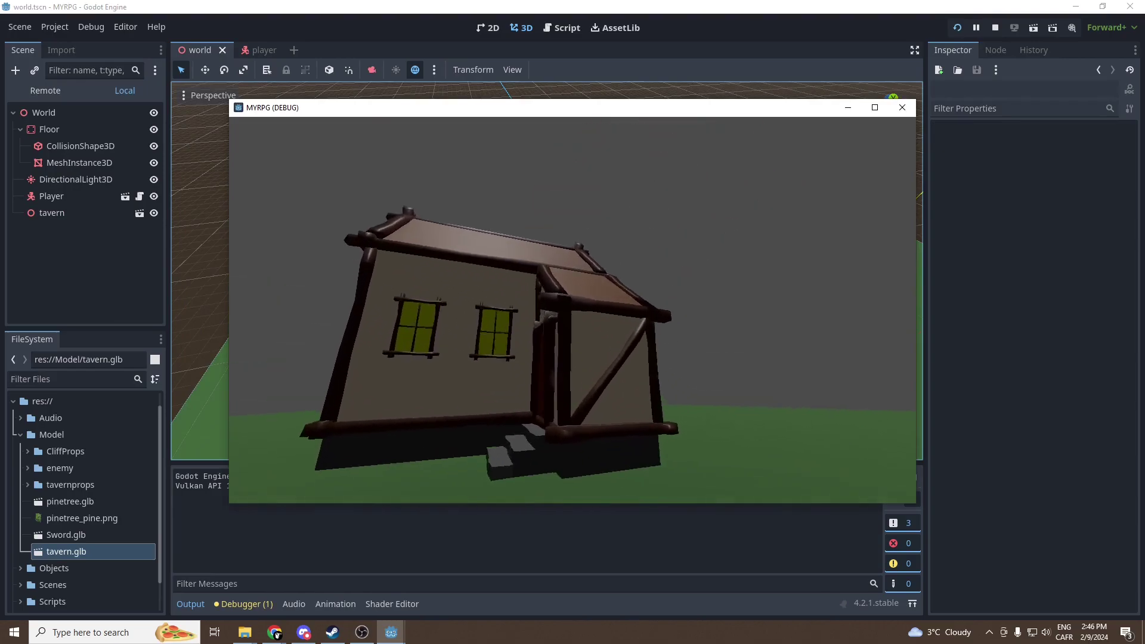
key("w")
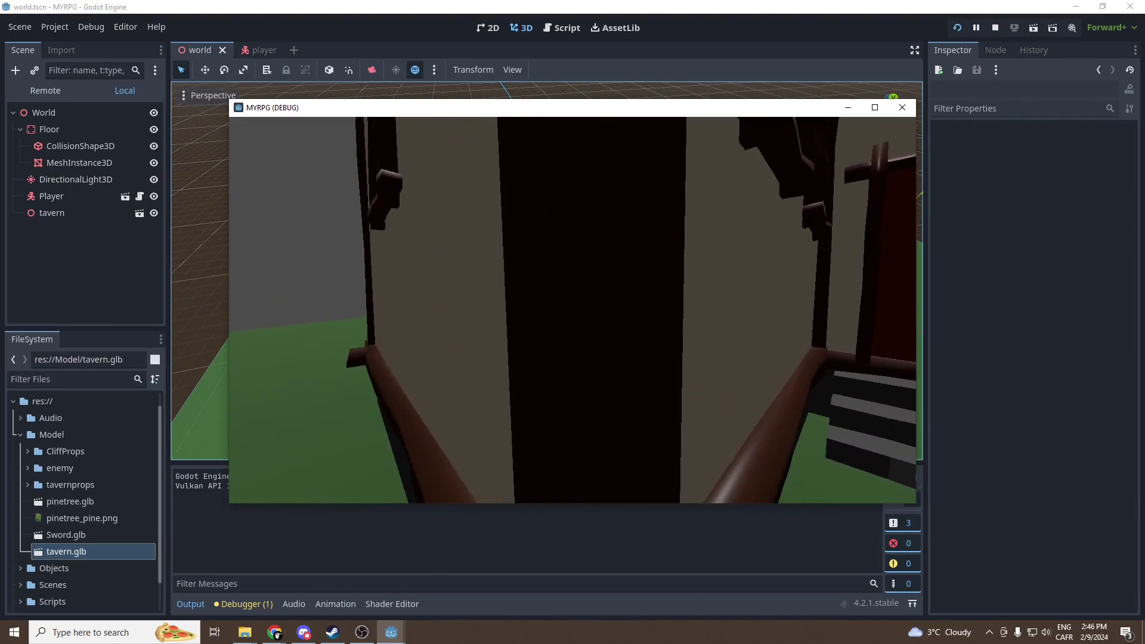
key("s")
key("d")
key("d")
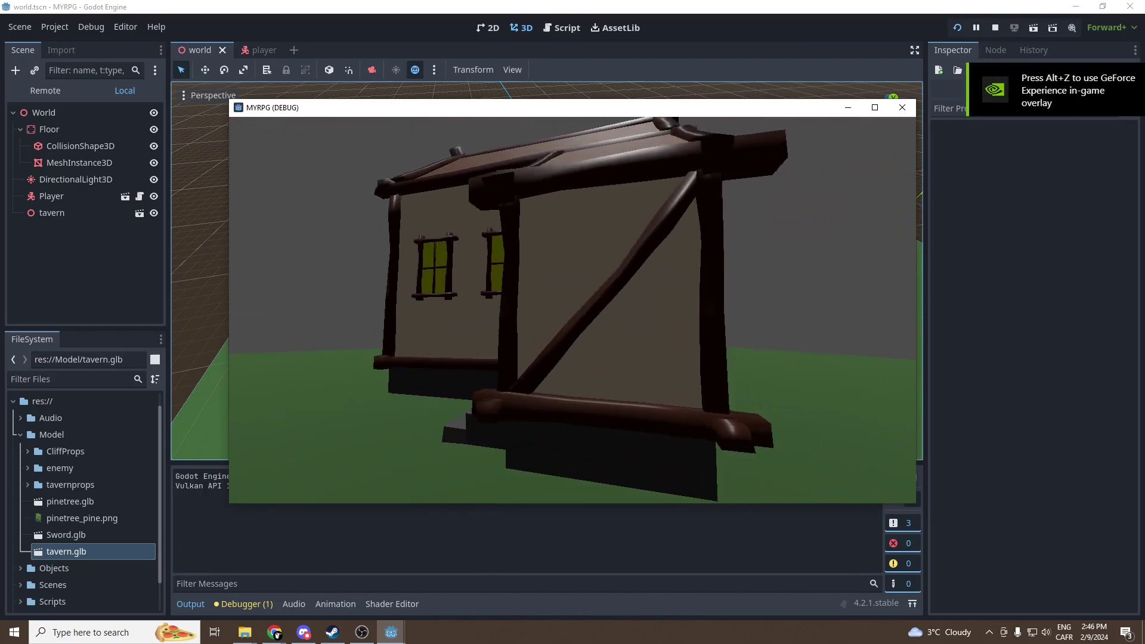
key("a")
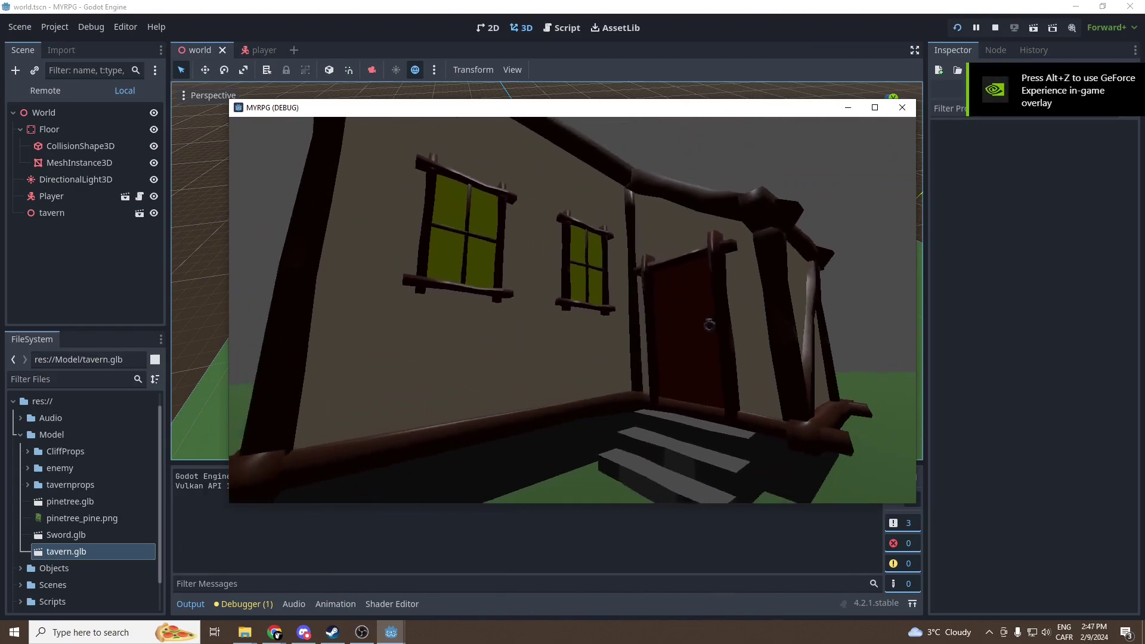
key("s")
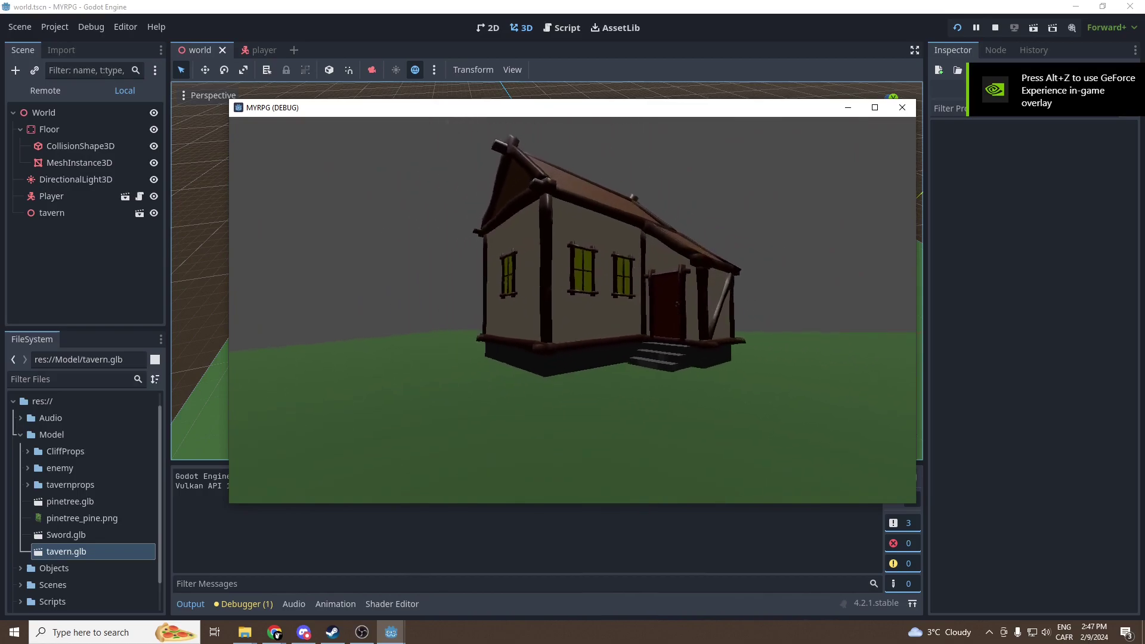
key("s")
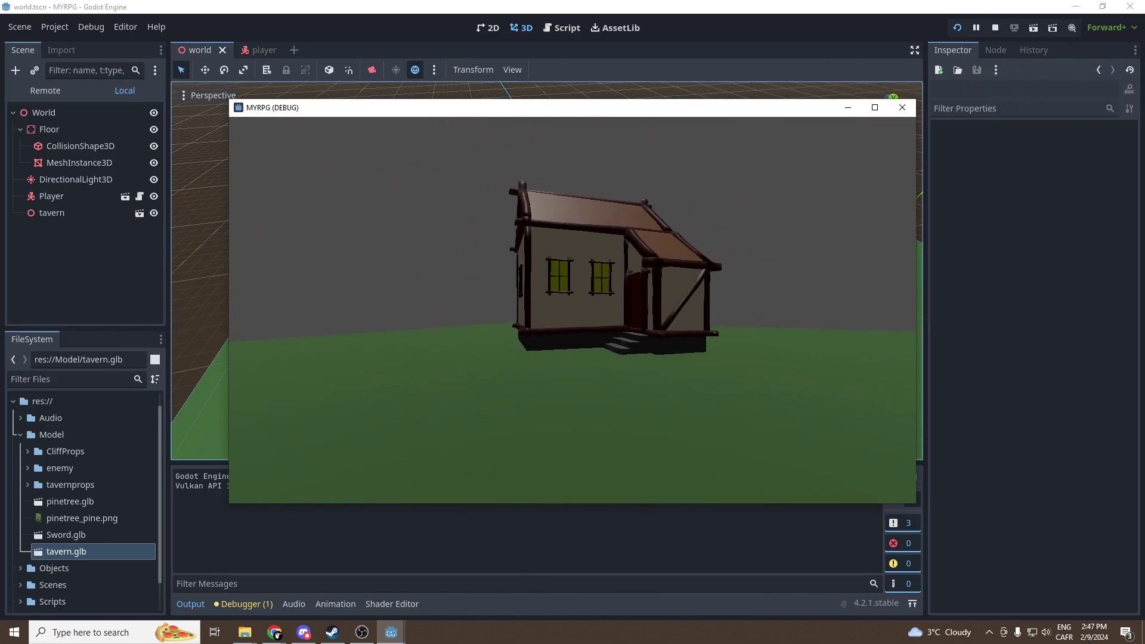
key("w")
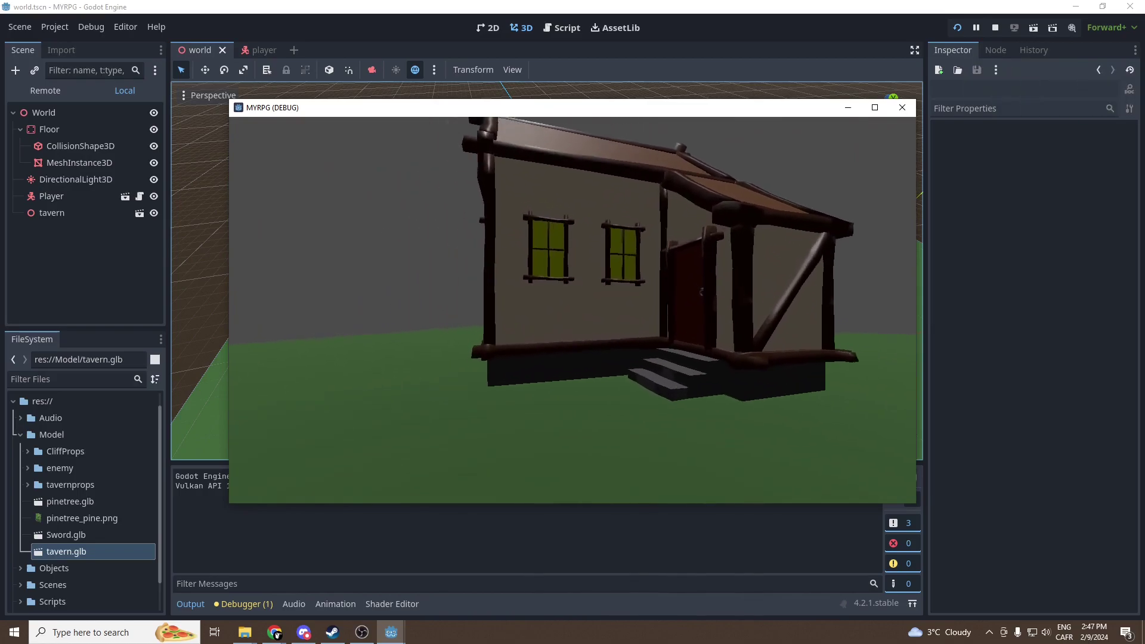
key("d")
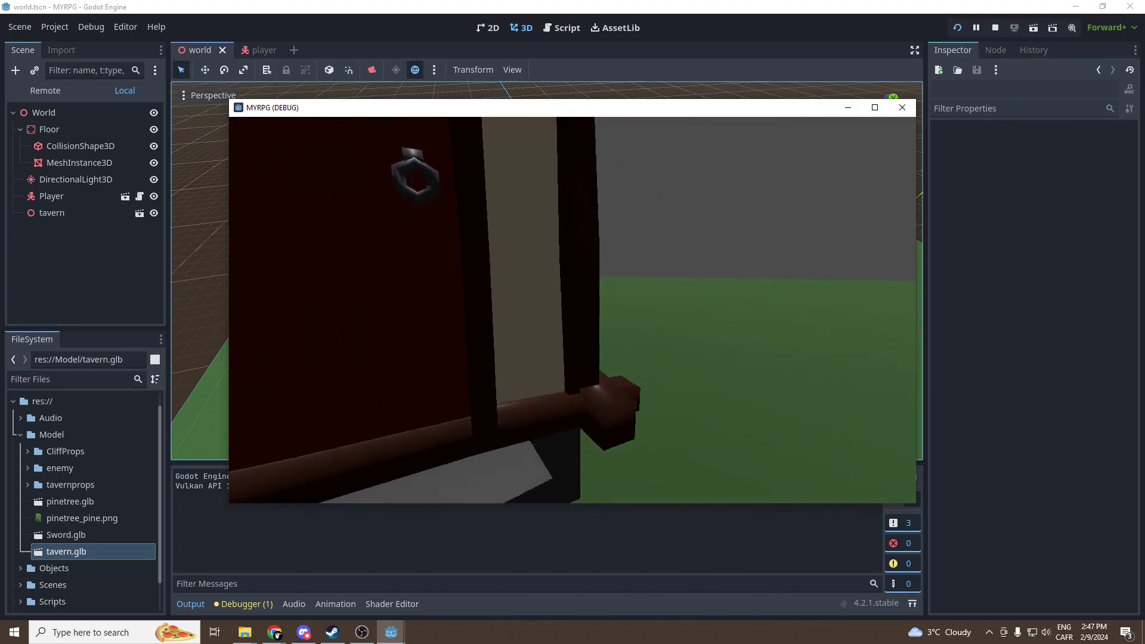
key("s")
key("Escape")
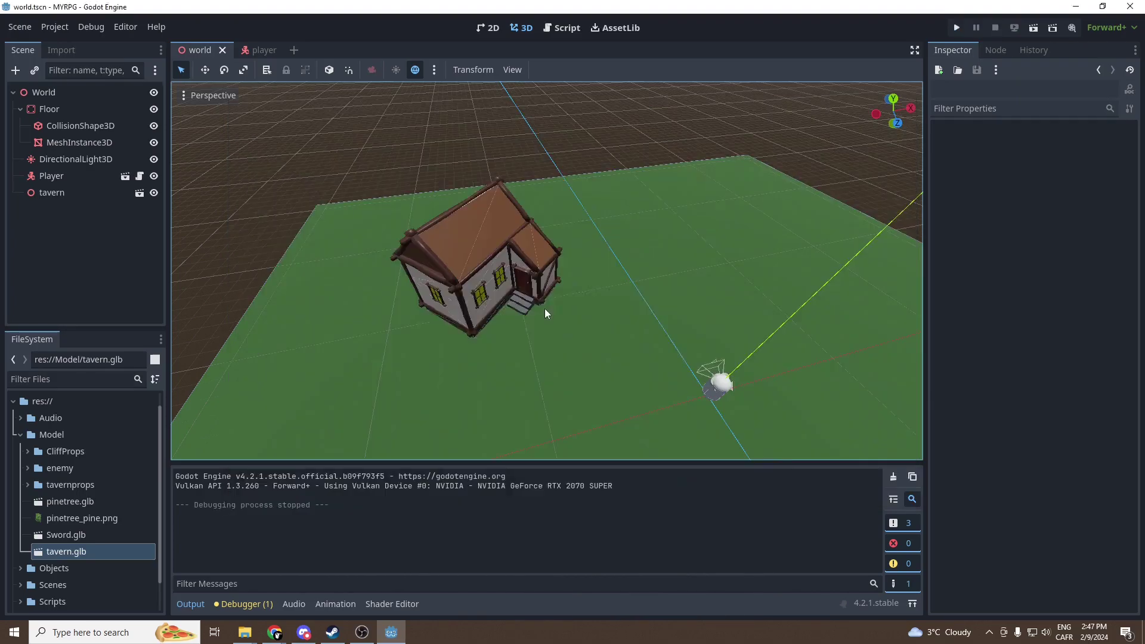
Step: Look through the model files in the tavernprops folder and collapse it again
left_click(29, 485)
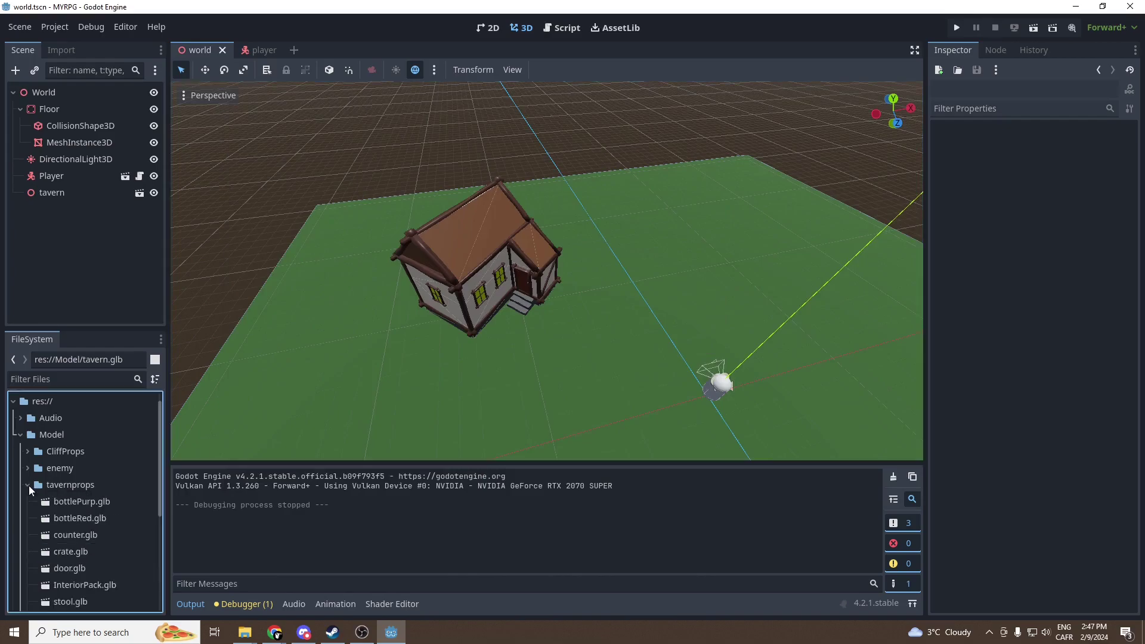
left_click(28, 485)
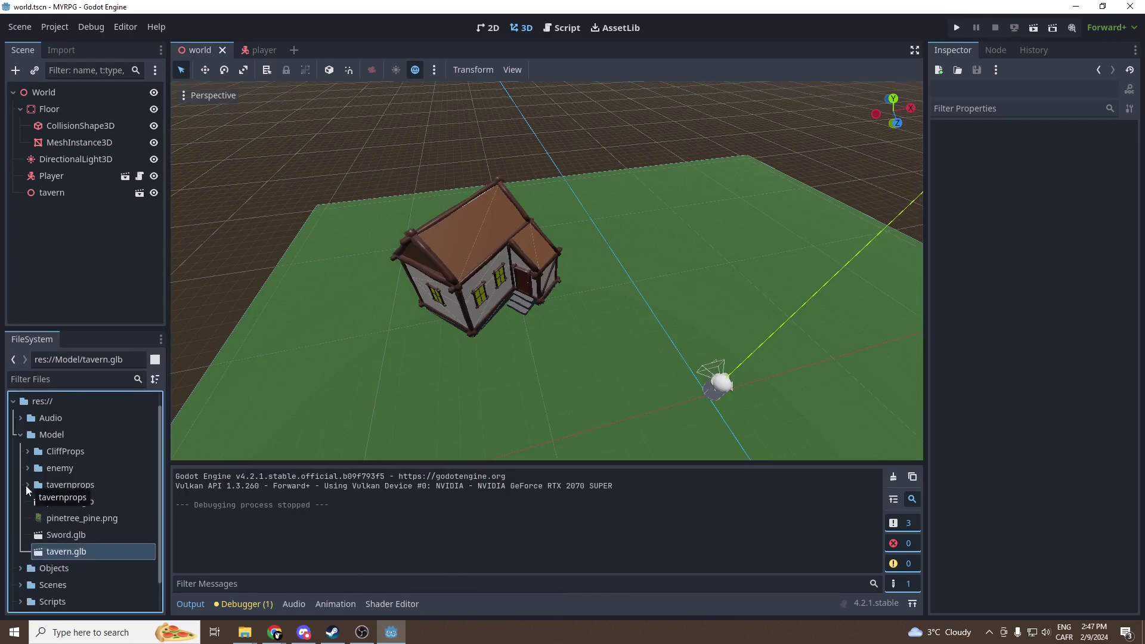
left_click(27, 484)
scroll(58, 503, "down", 3)
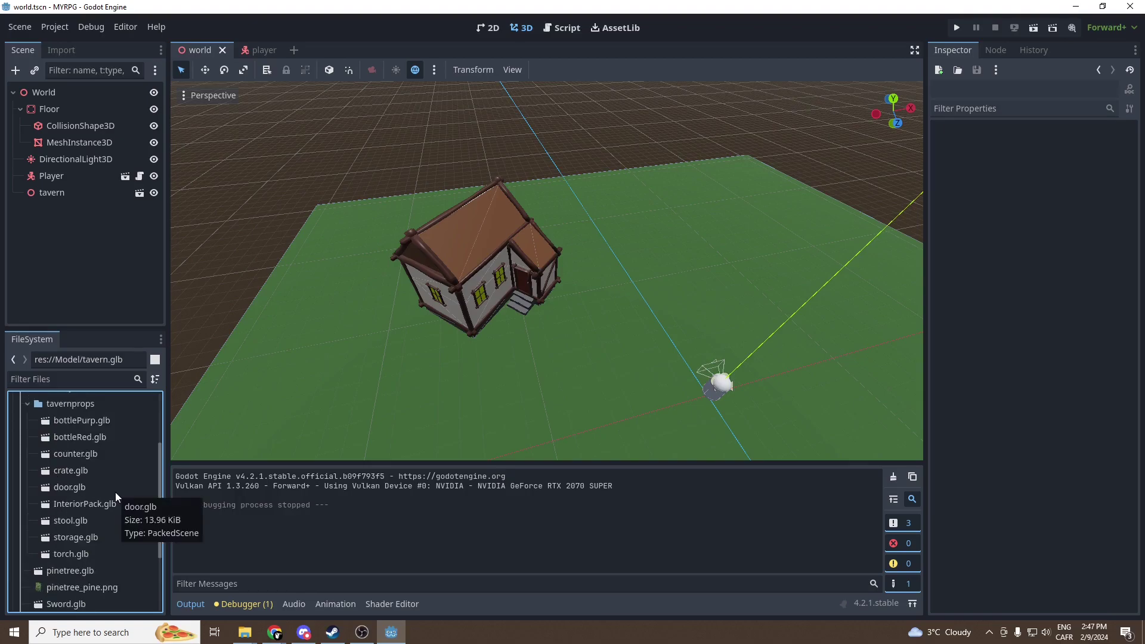
scroll(584, 335, "down", 5)
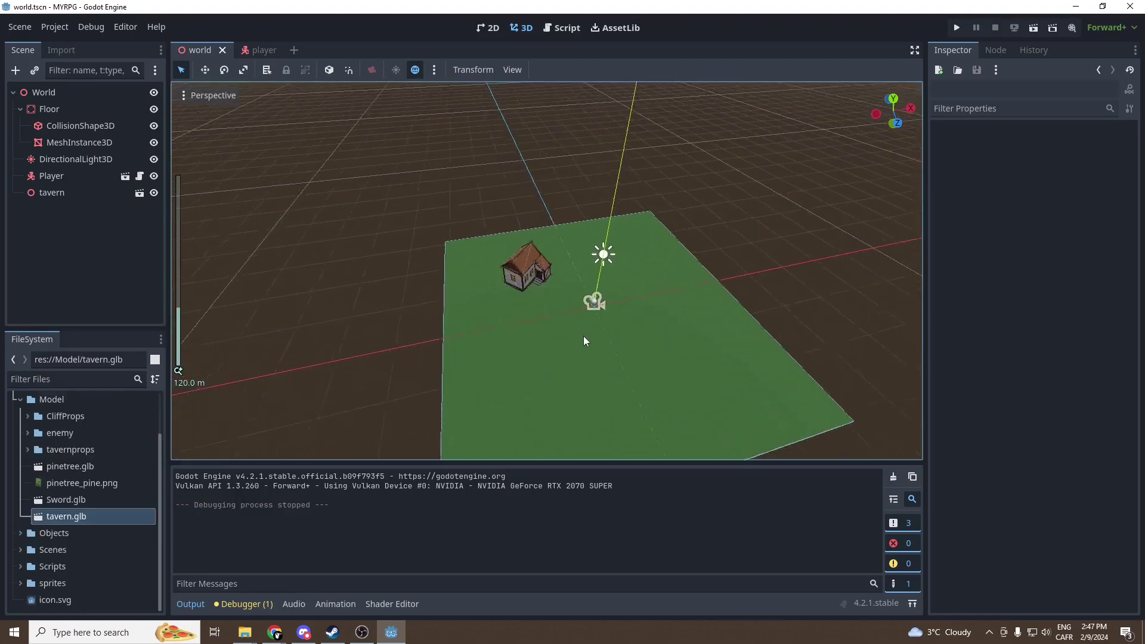
scroll(594, 354, "up", 3)
scroll(577, 309, "up", 3)
scroll(524, 328, "down", 4)
scroll(534, 322, "up", 5)
scroll(532, 319, "down", 5)
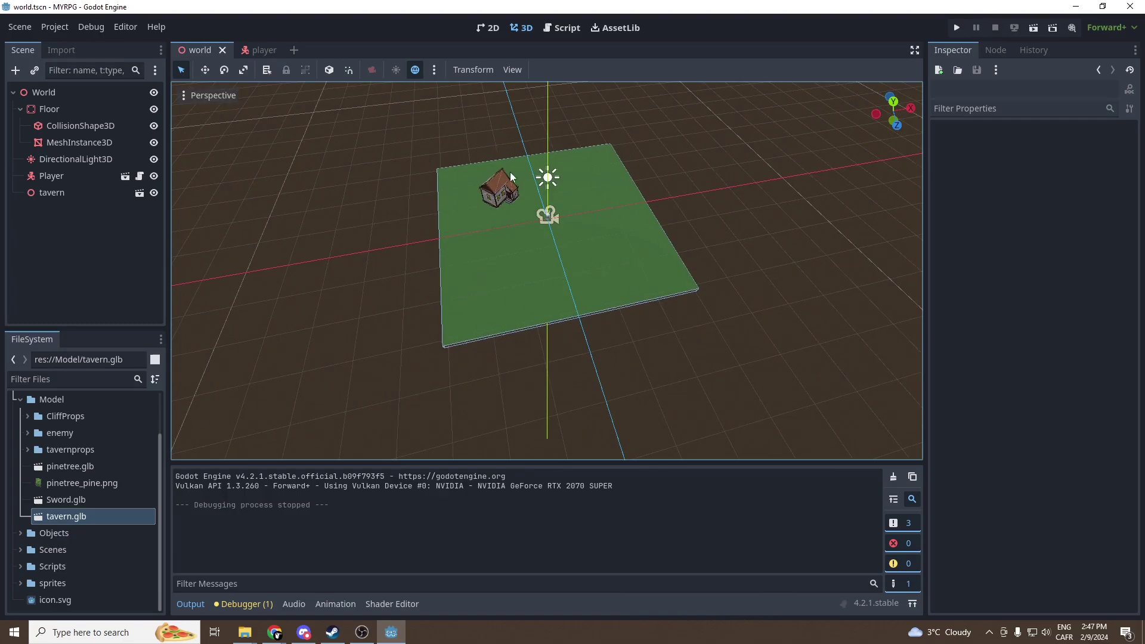
scroll(511, 176, "up", 4)
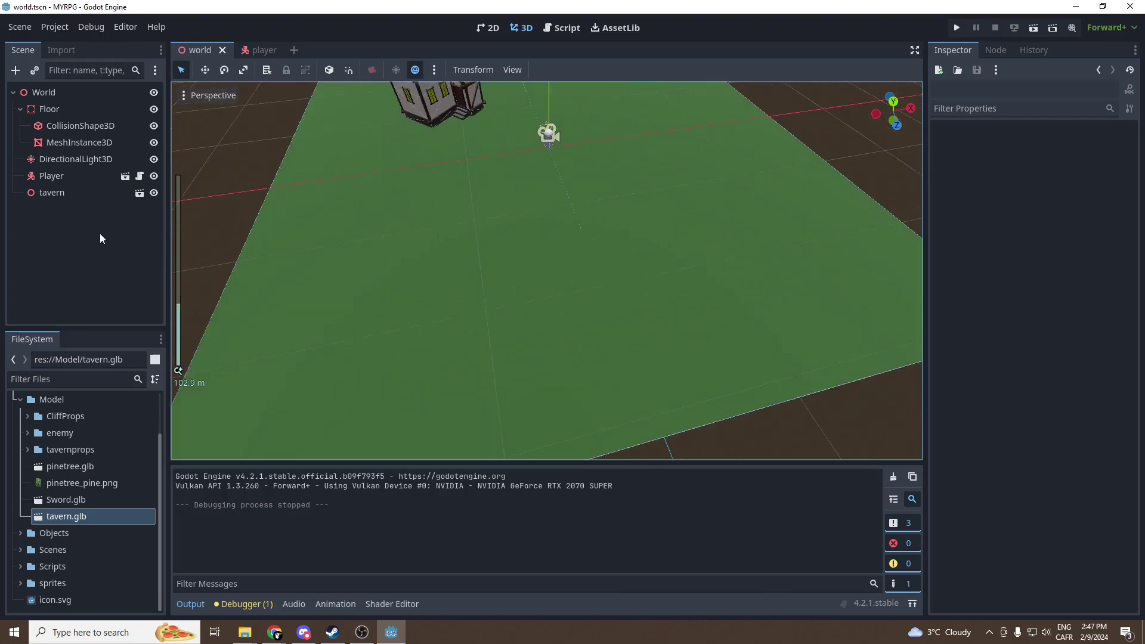
Step: Add a StaticBody3D node as a child of World
left_click(14, 93)
key("ctrl+a")
type("sta")
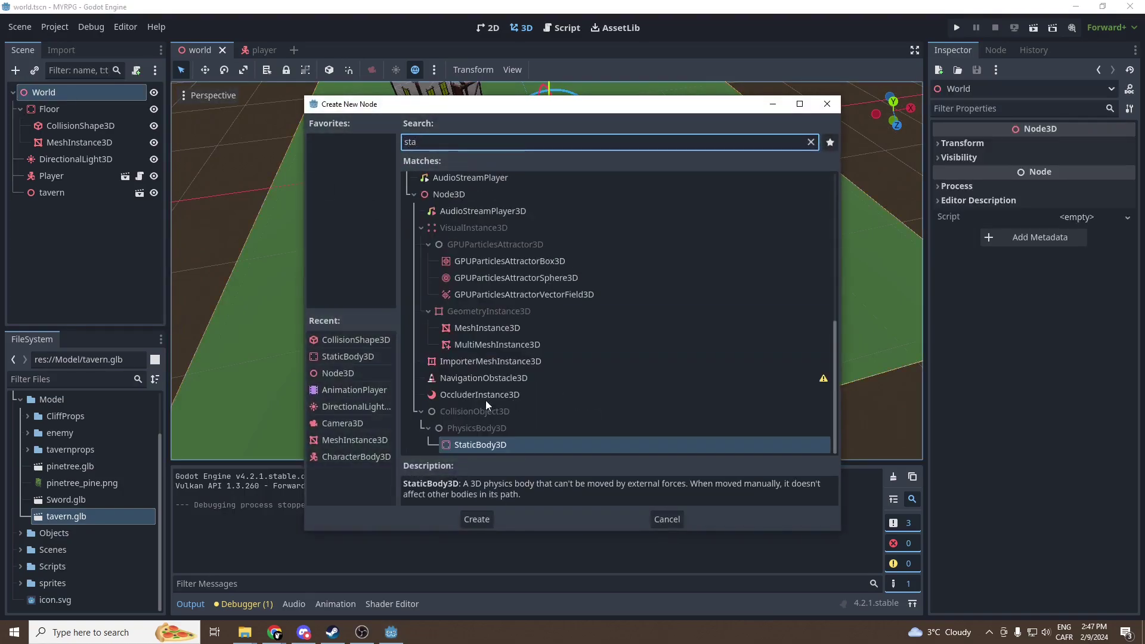
left_click(488, 444)
left_click(481, 518)
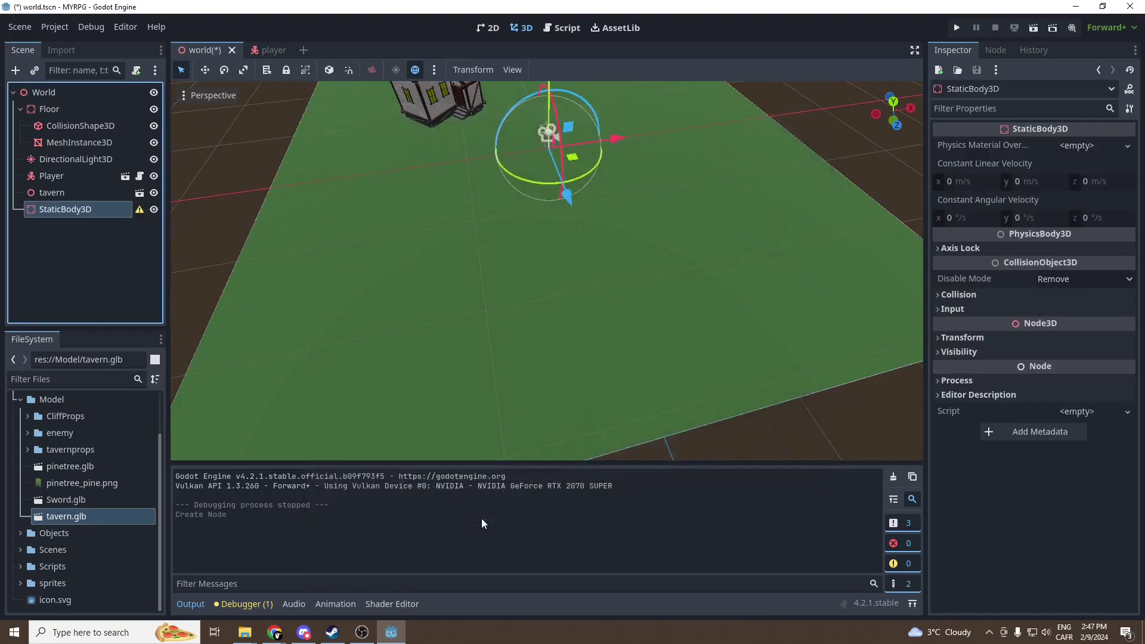
Step: Rename the new StaticBody3D node to Cliff
left_click(72, 210)
left_click(73, 210)
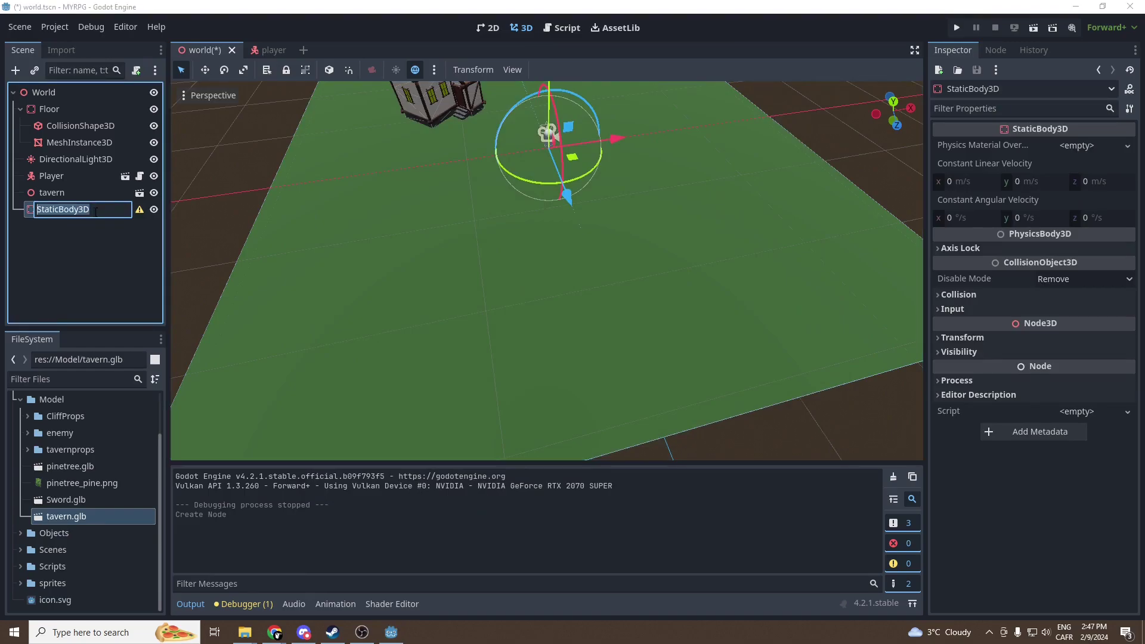
type("CLif")
key("BackSpace")
key("BackSpace")
type("liff")
key("Return")
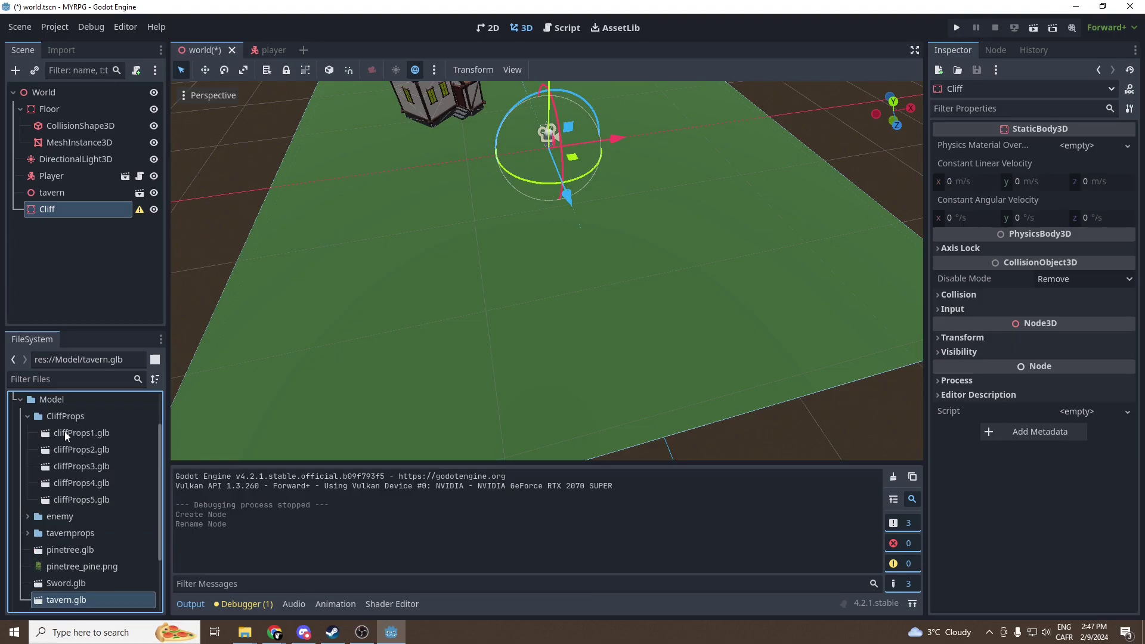
Step: Place cliffProps1.glb on the floor in front of the tavern and make it a child of the Cliff node
left_click_drag(65, 431, 498, 316)
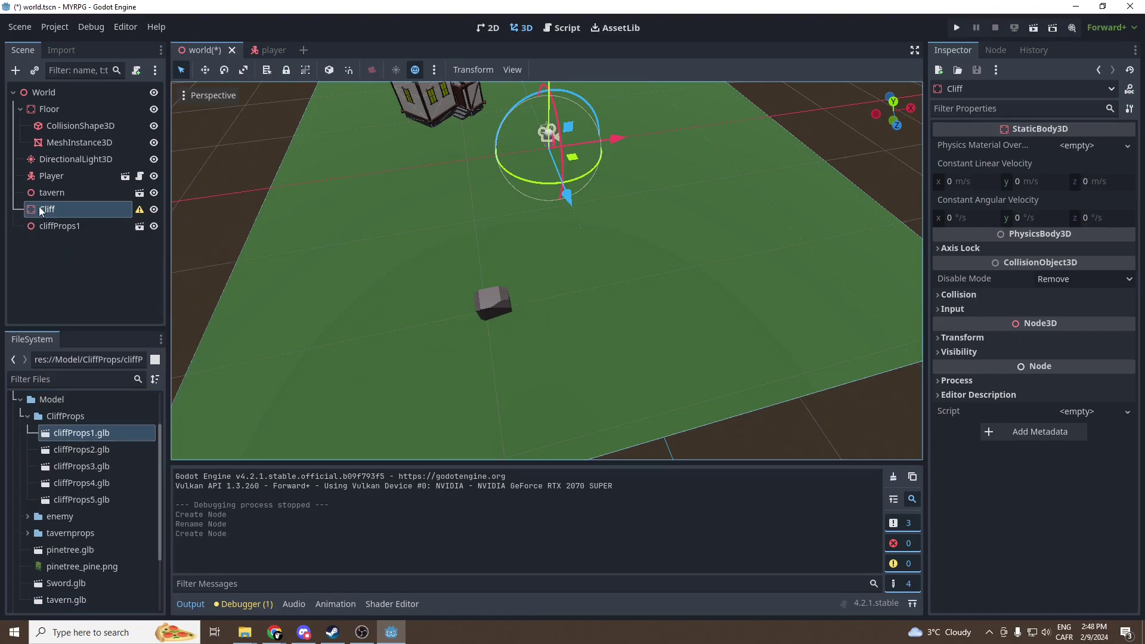
left_click(52, 225)
left_click_drag(45, 223, 66, 241)
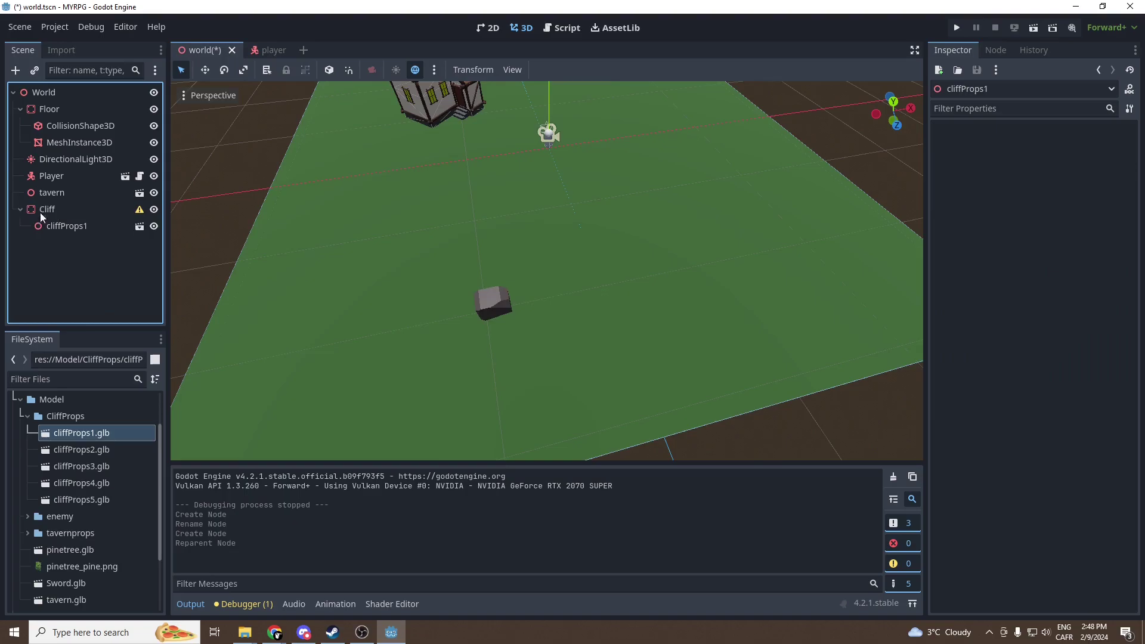
Step: Place cliffProps3.glb on the floor beside the first rock and make it a child of the Cliff node
left_click(81, 449)
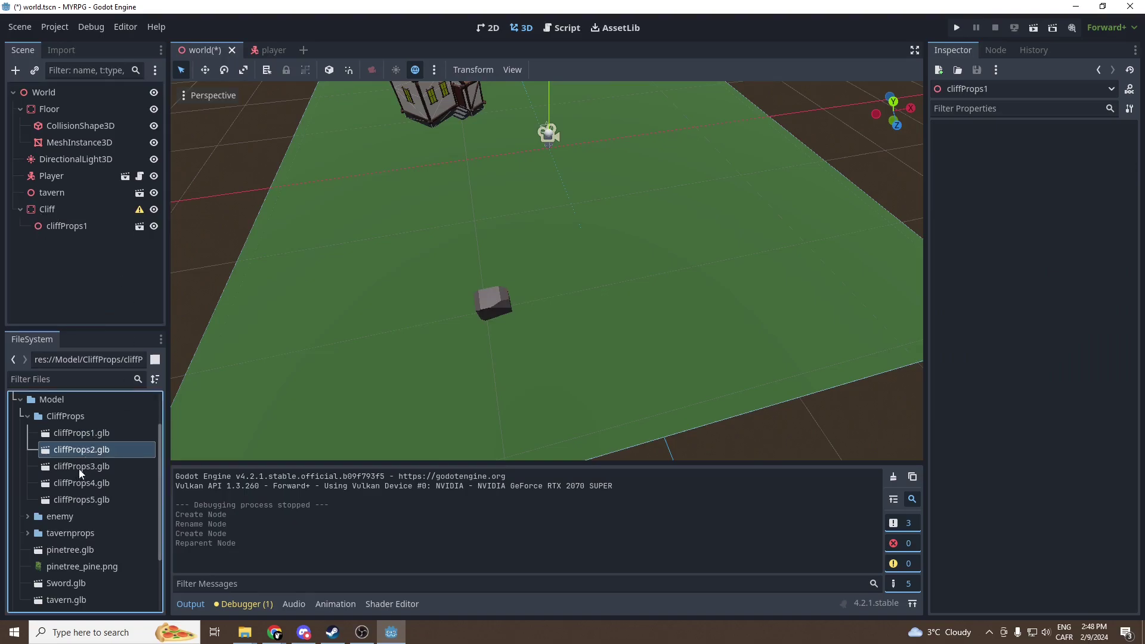
left_click(79, 466)
left_click_drag(75, 467, 444, 313)
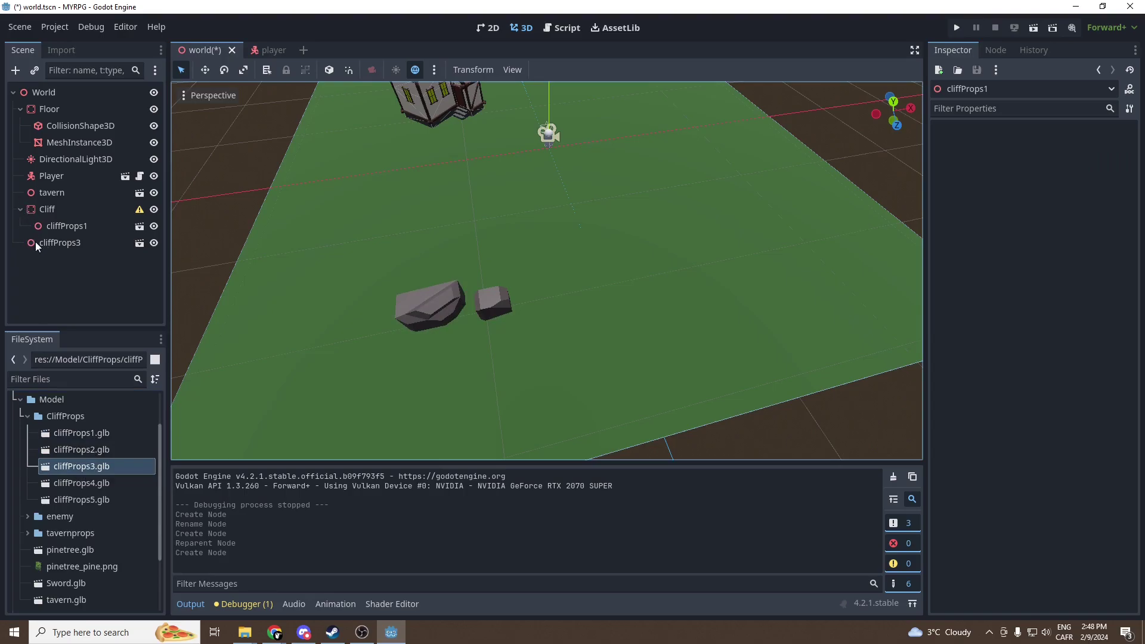
left_click_drag(38, 239, 66, 209)
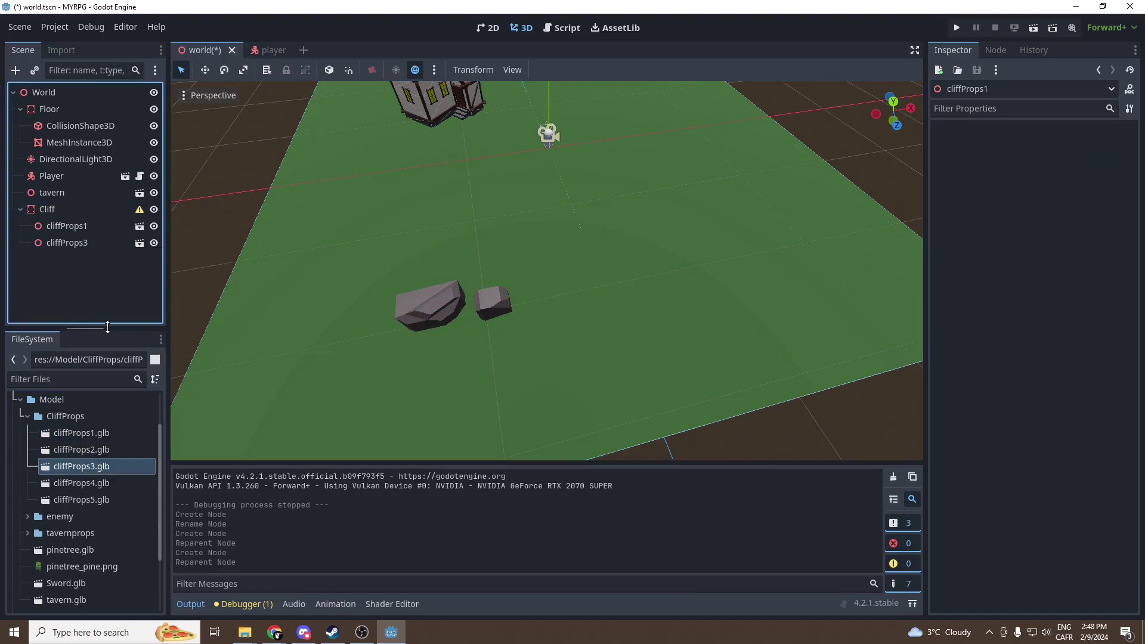
Step: Select the Cliff node together with its cliffProps1 and cliffProps3 children
scroll(477, 330, "up", 5)
scroll(462, 334, "down", 10)
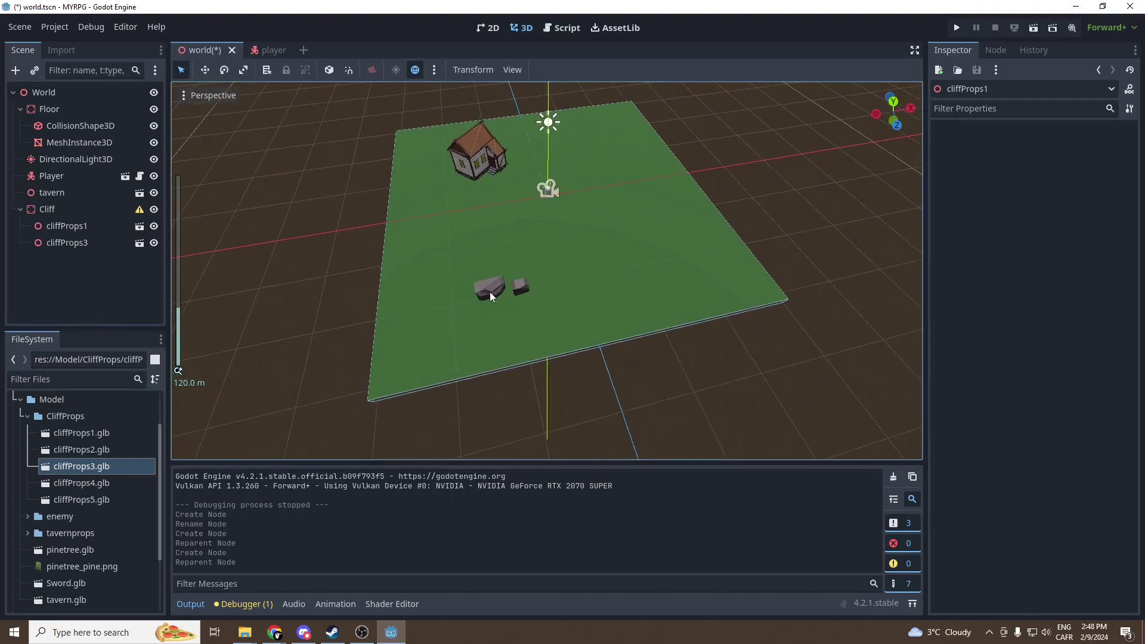
left_click(489, 293)
left_click(90, 227)
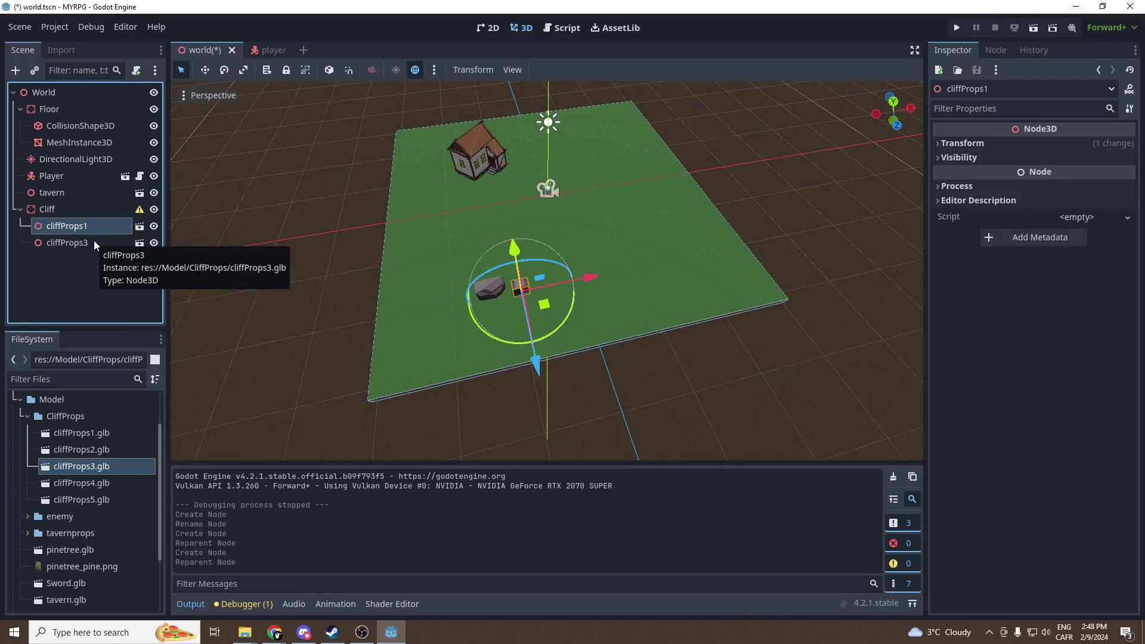
left_click(89, 243, "ctrl")
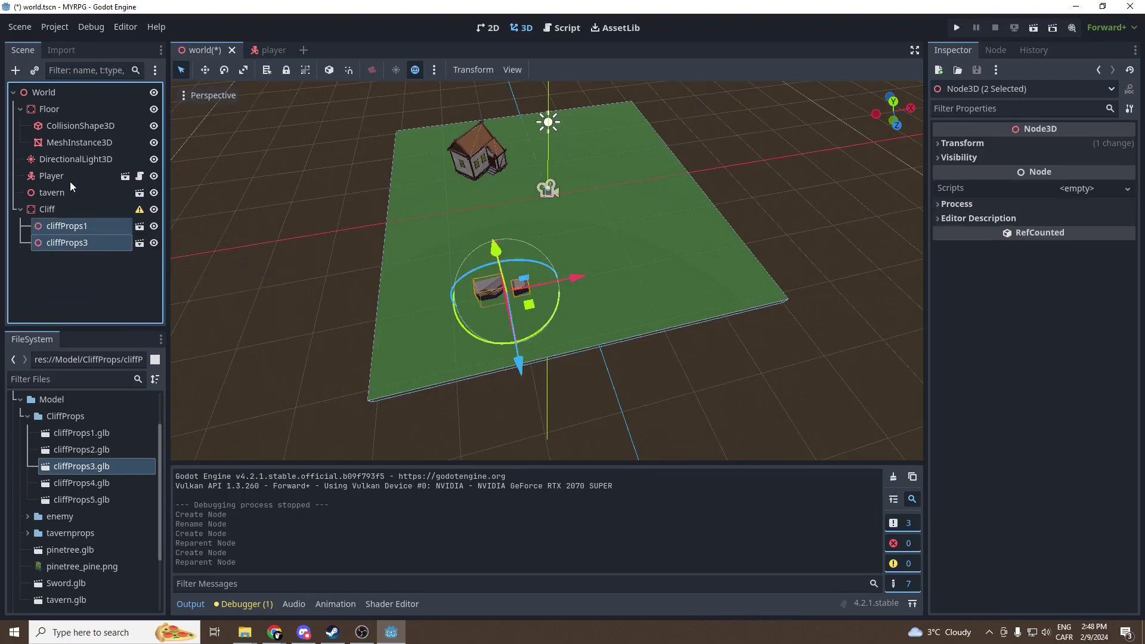
left_click(107, 297)
left_click(75, 210)
left_click(86, 245)
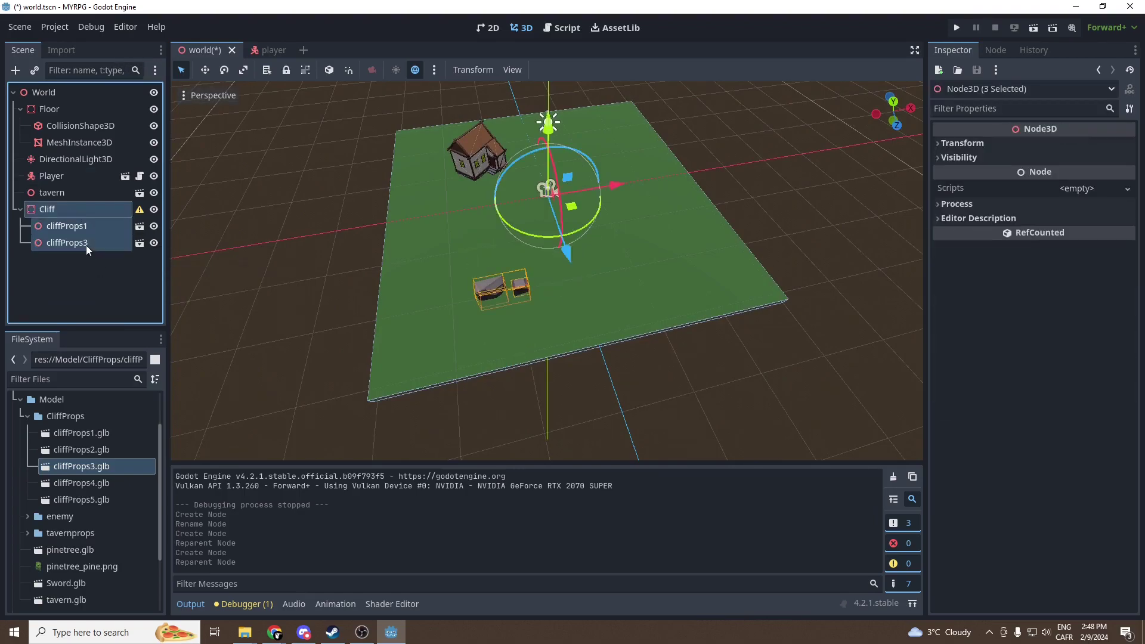
Step: Collapse the Floor node's children, rotate cliffProps3 and move it to the edge of the floor
left_click(21, 111)
scroll(536, 339, "up", 5)
scroll(537, 342, "down", 5)
middle_click_drag(537, 342, 453, 320)
scroll(549, 299, "up", 2)
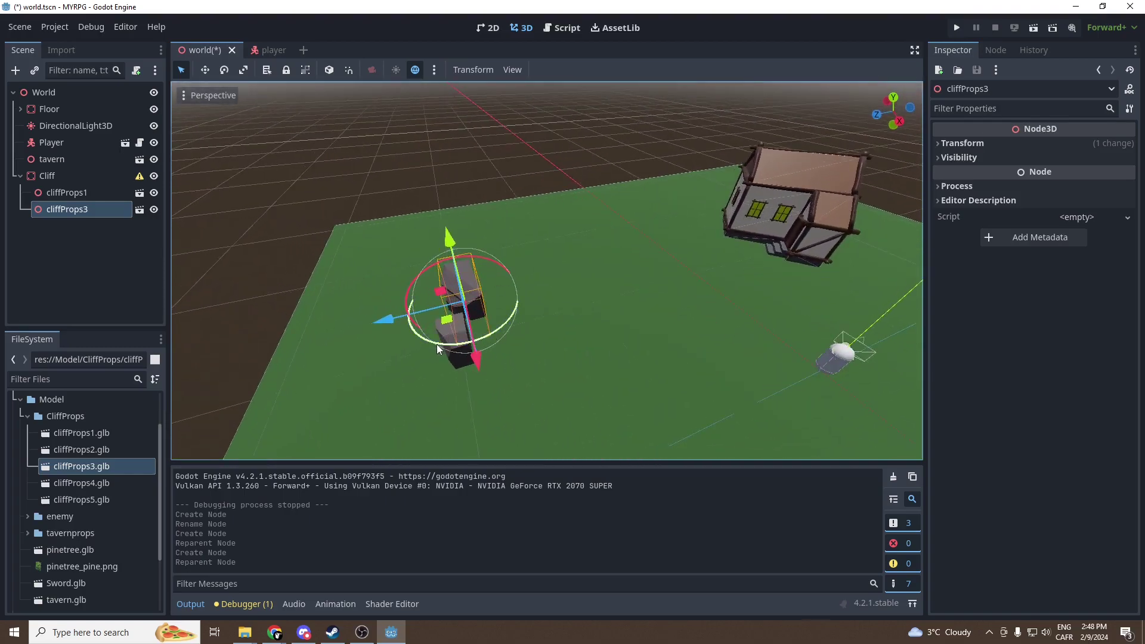
left_click_drag(436, 344, 453, 250)
left_click(482, 232)
Step: Rotate cliffProps1 and move it to the floor's edge next to cliffProps3
left_click(454, 340)
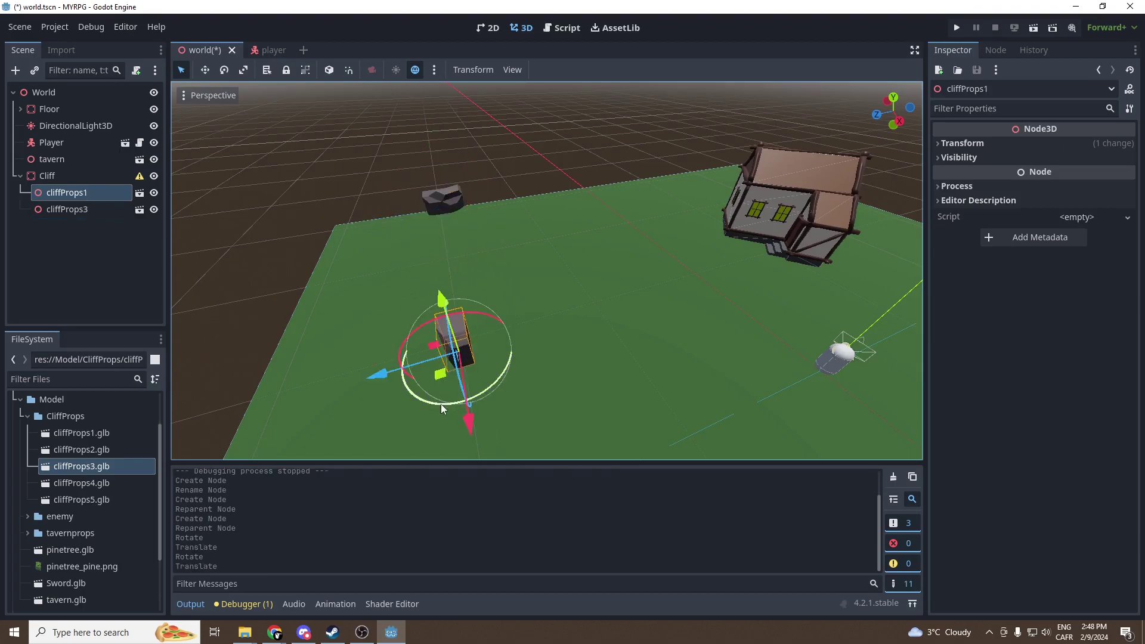
left_click_drag(441, 403, 445, 258)
left_click_drag(356, 232, 338, 232)
left_click_drag(427, 260, 426, 252)
left_click_drag(337, 228, 335, 226)
Step: Fine-tune the position of cliffProps1 near the floor's corner so it lines up with cliffProps3 along the edge
middle_click_drag(432, 206, 520, 277, "shift")
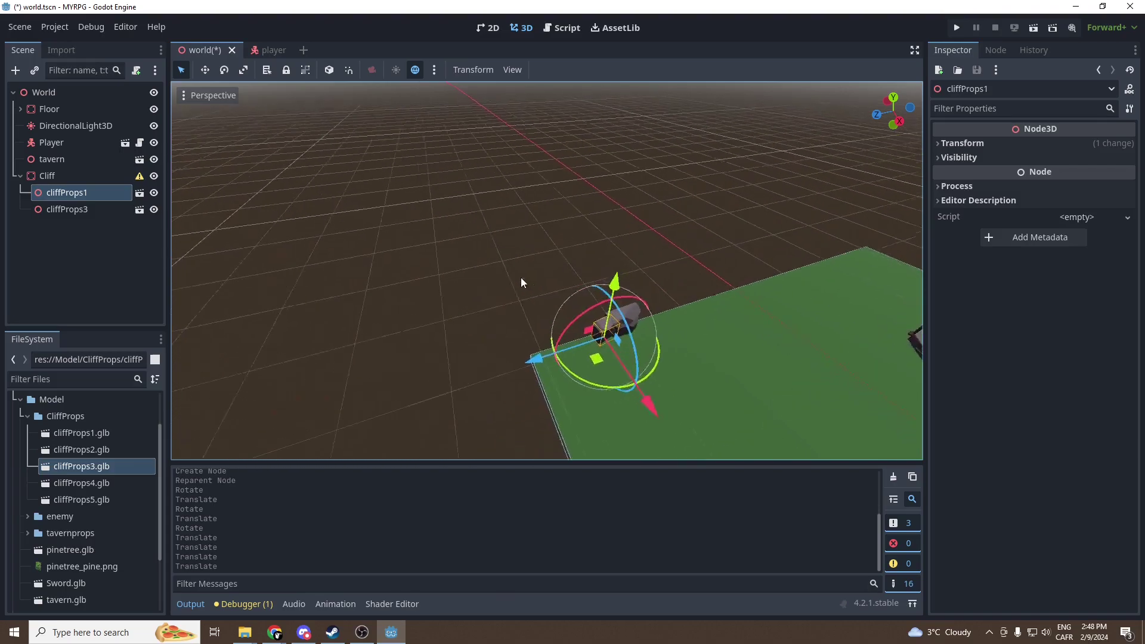
scroll(599, 293, "up", 3)
middle_click_drag(782, 347, 671, 307, "shift")
left_click_drag(603, 273, 588, 275)
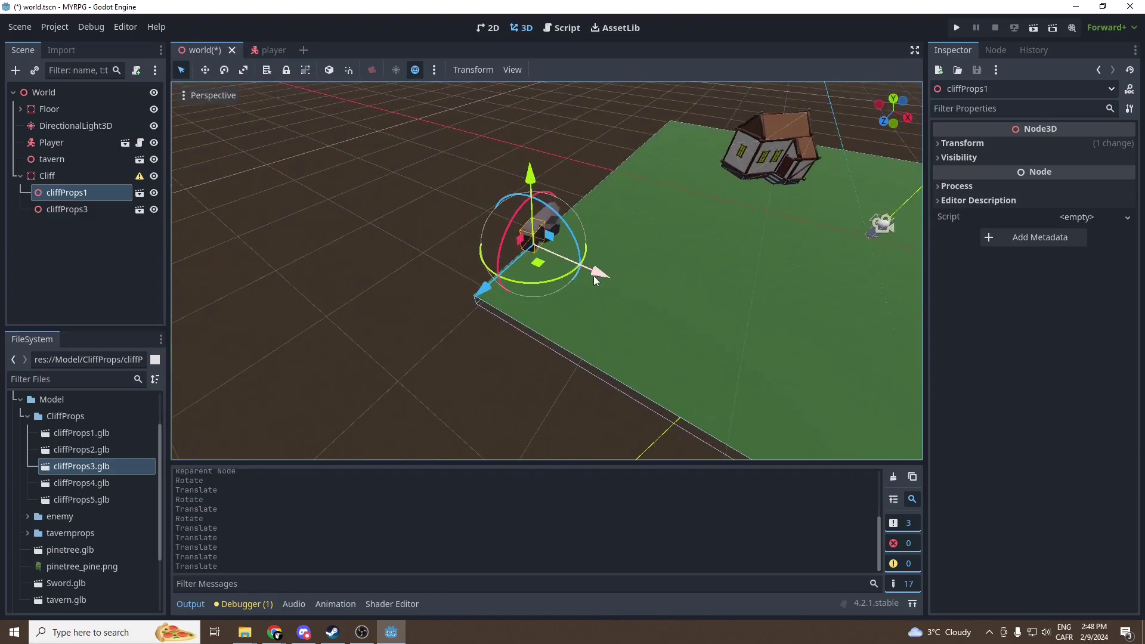
left_click_drag(486, 290, 479, 293)
scroll(599, 255, "up", 2)
scroll(599, 255, "up", 3)
scroll(588, 259, "down", 2)
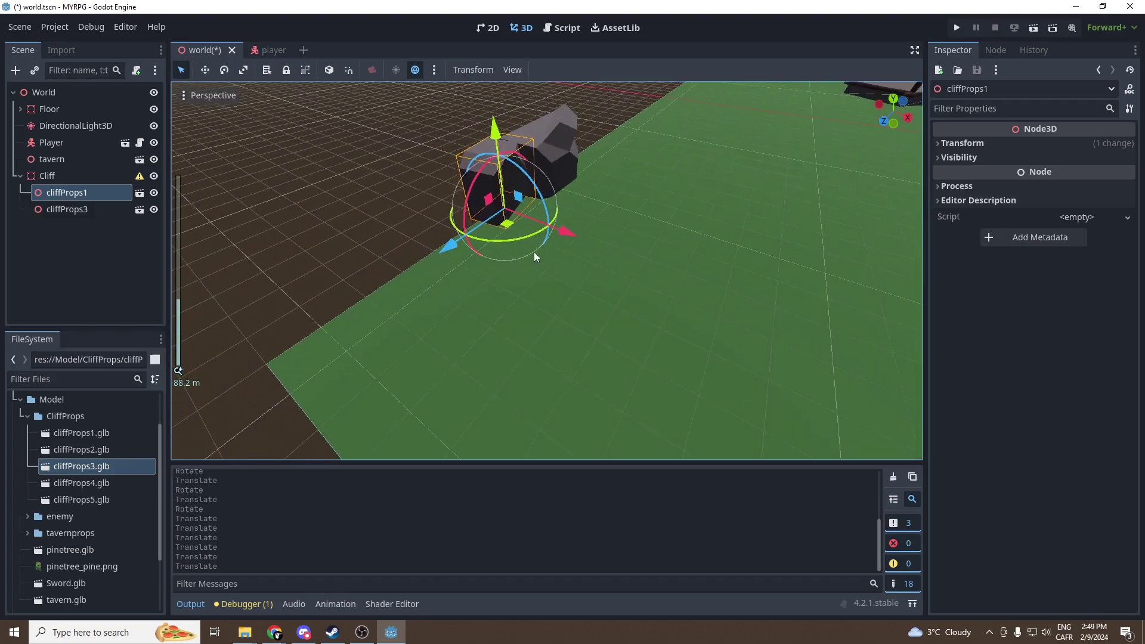
Step: Add a cliffProps4.glb instance to the world and move it along the floor's edge beside the two placed rocks
middle_click_drag(532, 251, 523, 262)
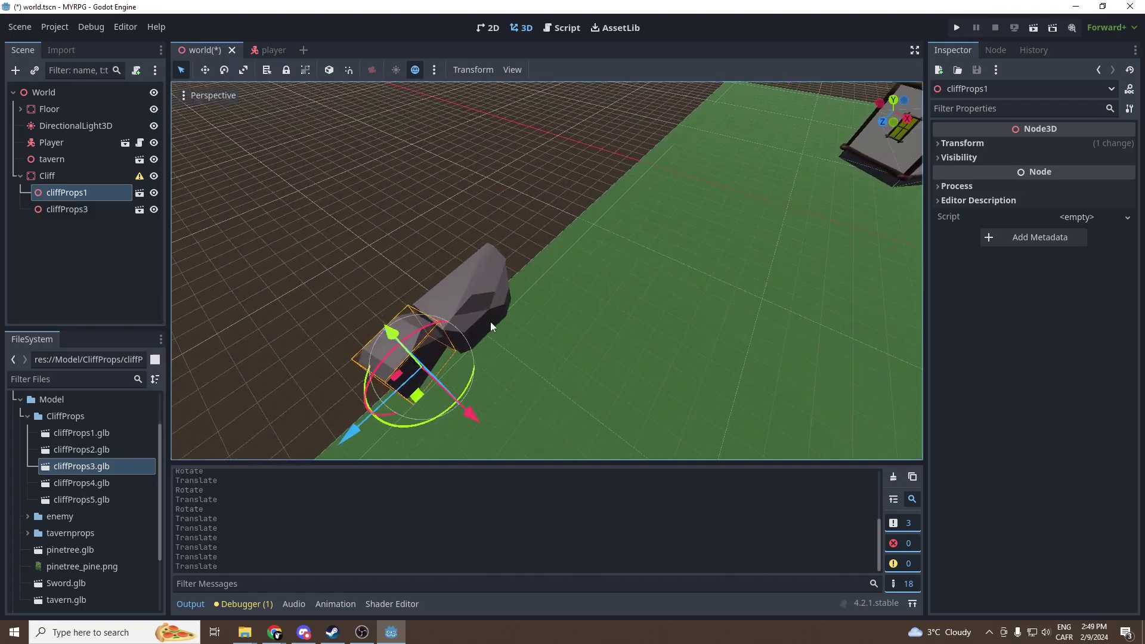
scroll(490, 322, "down", 3)
middle_click_drag(489, 320, 423, 381)
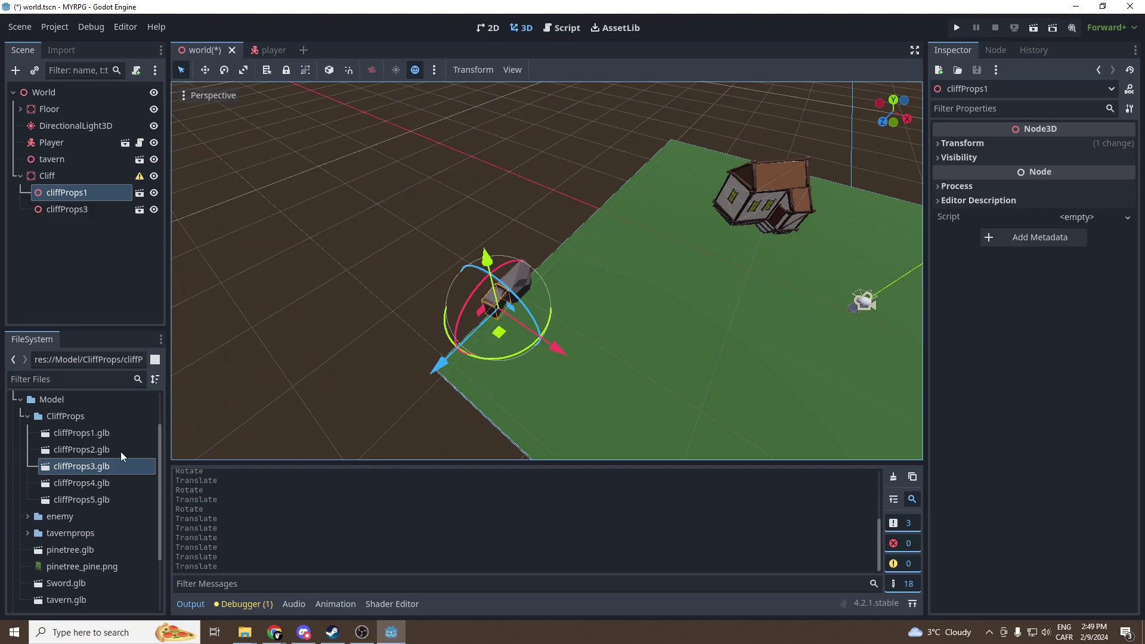
left_click_drag(96, 483, 552, 268)
left_click_drag(525, 313, 556, 311)
scroll(536, 274, "up", 3)
middle_click_drag(556, 310, 477, 238)
left_click_drag(537, 251, 572, 250)
Step: Add cliffProps5.glb and another cliffProps4.glb rock to the cliff row, adjust their placement and save the scene
left_click_drag(89, 500, 406, 265)
left_click_drag(319, 272, 224, 273)
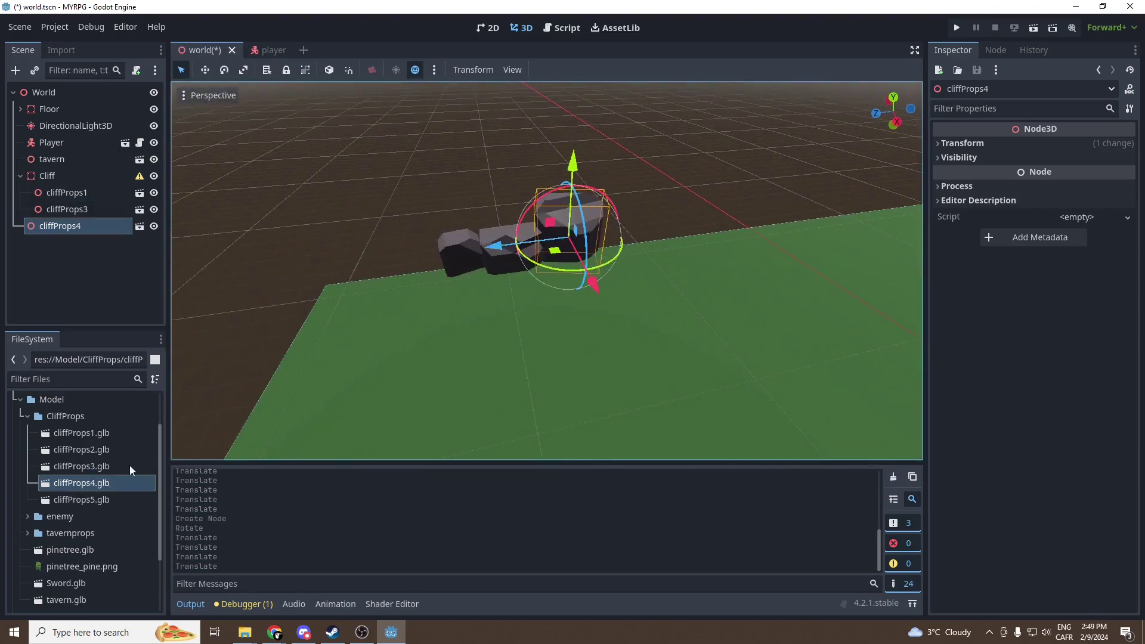
left_click_drag(82, 483, 414, 245)
left_click_drag(403, 196, 399, 179)
scroll(418, 256, "down", 3)
key("ctrl+s")
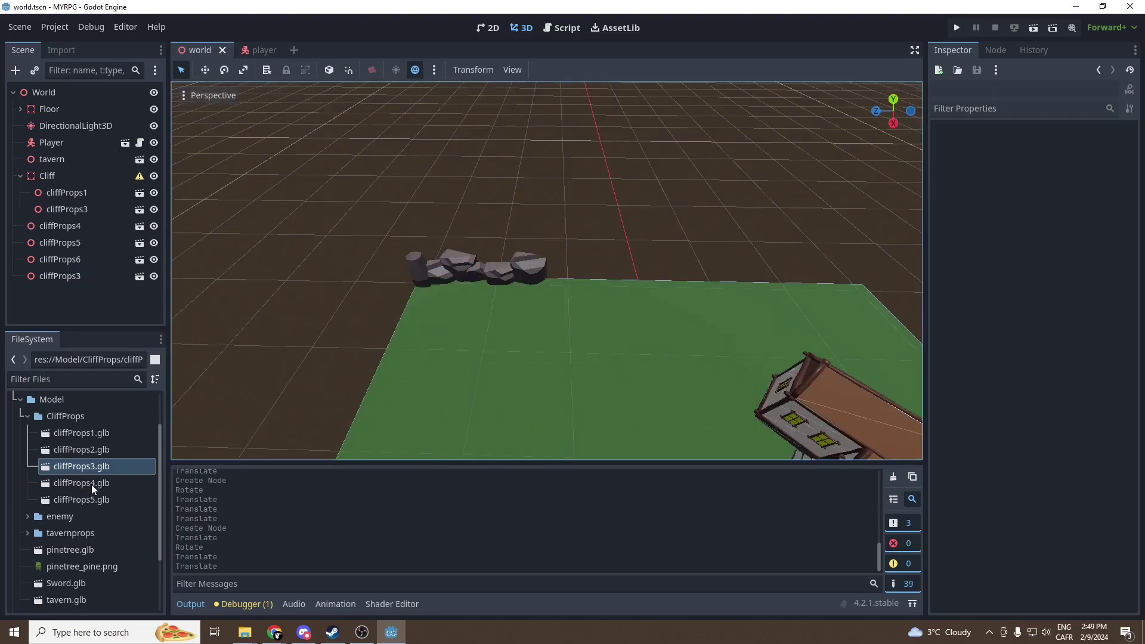
Step: Extend the cliff row along the floor's edge with cliffProps4, cliffProps5, cliffProps3 and cliffProps2 rocks, adjusting their placement
left_click_drag(89, 484, 411, 269)
scroll(712, 277, "up", 5)
left_click_drag(90, 499, 478, 263)
scroll(712, 277, "down", 6)
left_click_drag(81, 466, 567, 262)
left_click_drag(581, 203, 596, 212)
left_click_drag(82, 449, 620, 274)
left_click_drag(668, 256, 683, 284)
Step: Continue the row along the edge with cliffProps1, cliffProps2 and cliffProps4 rocks, fitting them against their neighbours
left_click_drag(82, 433, 626, 256)
left_click_drag(606, 257, 622, 248)
left_click_drag(81, 449, 654, 280)
left_click_drag(596, 279, 576, 278)
middle_click_drag(620, 281, 429, 304, "shift")
left_click_drag(82, 483, 449, 312)
left_click(82, 467)
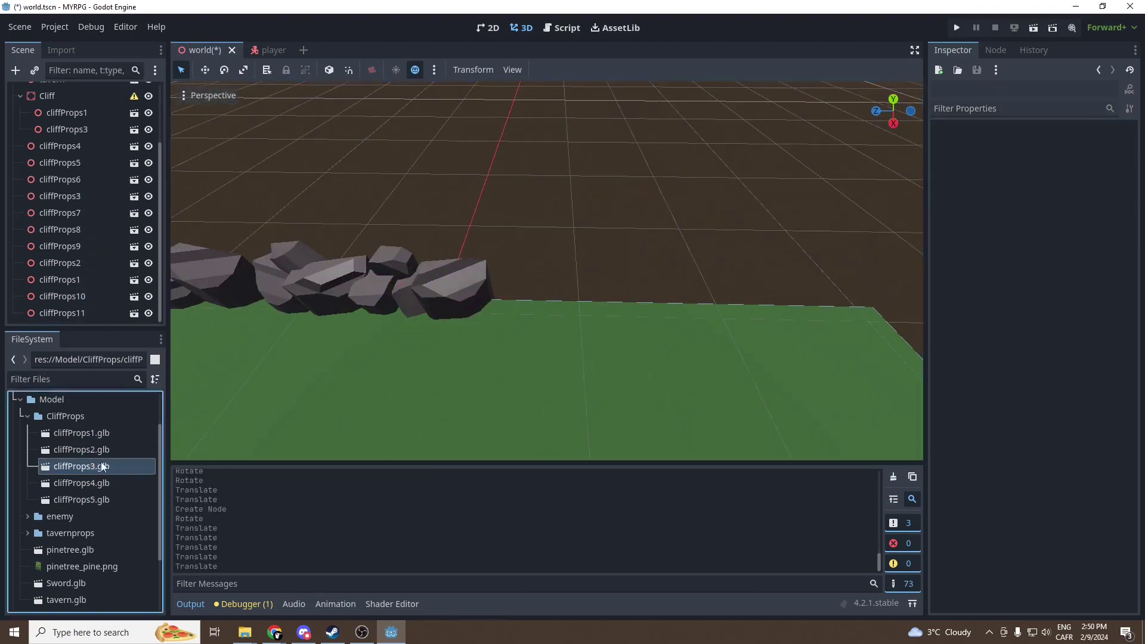
Step: Place two cliffProps4 rocks, a cliffProps3 and a cliffProps2 rock further along the edge and adjust their positions
left_click_drag(82, 483, 501, 286)
left_click_drag(82, 466, 563, 307)
left_click_drag(616, 304, 597, 348)
left_click_drag(82, 482, 671, 307)
left_click_drag(585, 307, 533, 298)
left_click_drag(82, 450, 664, 302)
left_click_drag(655, 357, 628, 343)
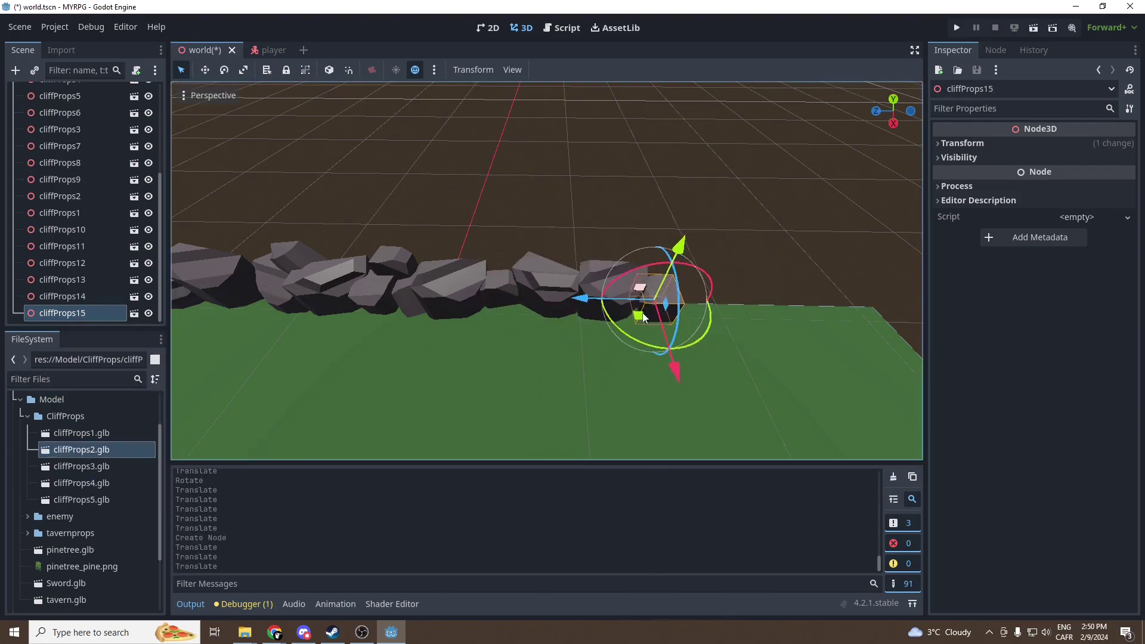
Step: Add a cliffProps1 and two cliffProps2 rocks toward the floor's far corner and align them with the row
left_click_drag(82, 433, 692, 304)
left_click_drag(716, 352, 704, 358)
left_click_drag(620, 307, 608, 307)
left_click_drag(82, 449, 761, 295)
mouse_move(793, 352)
left_mouse_down()
mouse_move(812, 338)
mouse_move(805, 345)
left_mouse_up()
middle_click_drag(775, 298, 524, 298, "shift")
left_click_drag(82, 450, 545, 299)
left_click_drag(545, 262, 544, 253)
Step: Complete the cliff row up to the corner with cliffProps2, cliffProps1 and cliffProps5 rocks, then save the scene
scroll(424, 123, "up", 8)
scroll(423, 123, "down", 6)
left_click(452, 177)
scroll(507, 251, "down", 4)
left_click(554, 295)
left_click_drag(82, 449, 587, 262)
left_click_drag(82, 433, 614, 253)
left_click(82, 500)
left_click_drag(82, 501, 667, 257)
key("ctrl+s")
scroll(532, 305, "down", 5)
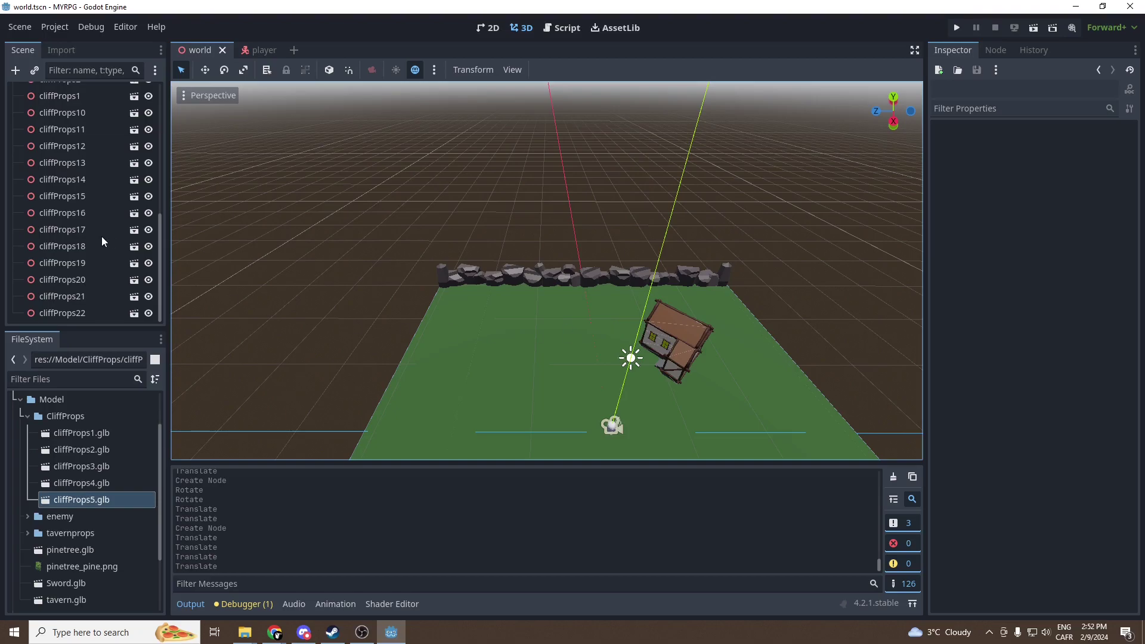
Step: Select the loose rocks from cliffProps4 through cliffProps22 and reparent them under the Cliff node
scroll(100, 241, "up", 5)
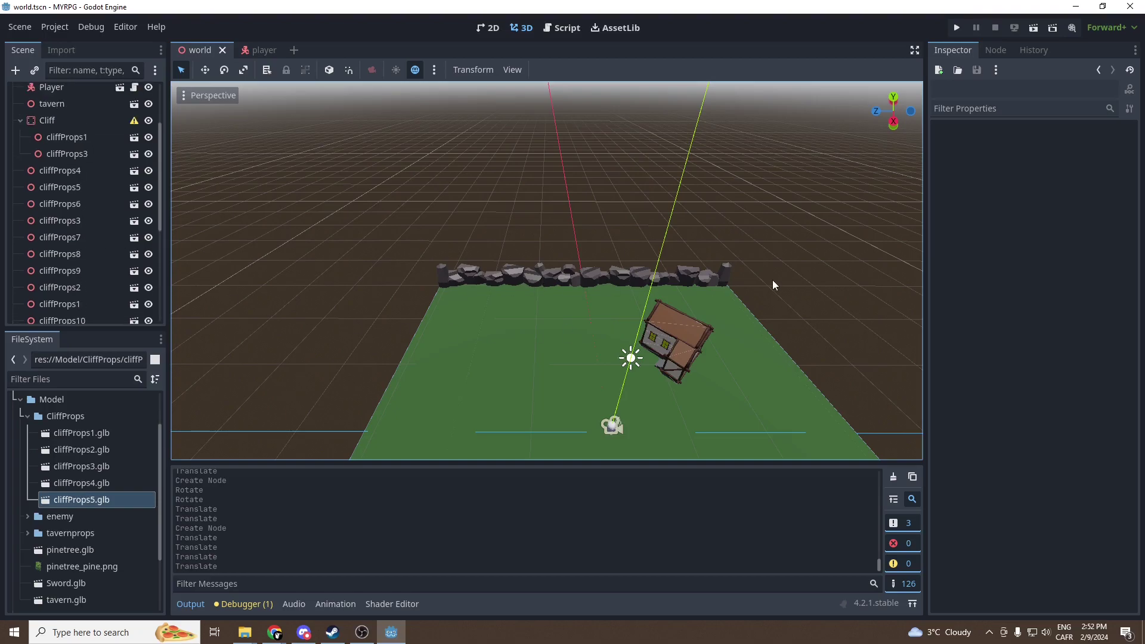
scroll(773, 285, "down", 5)
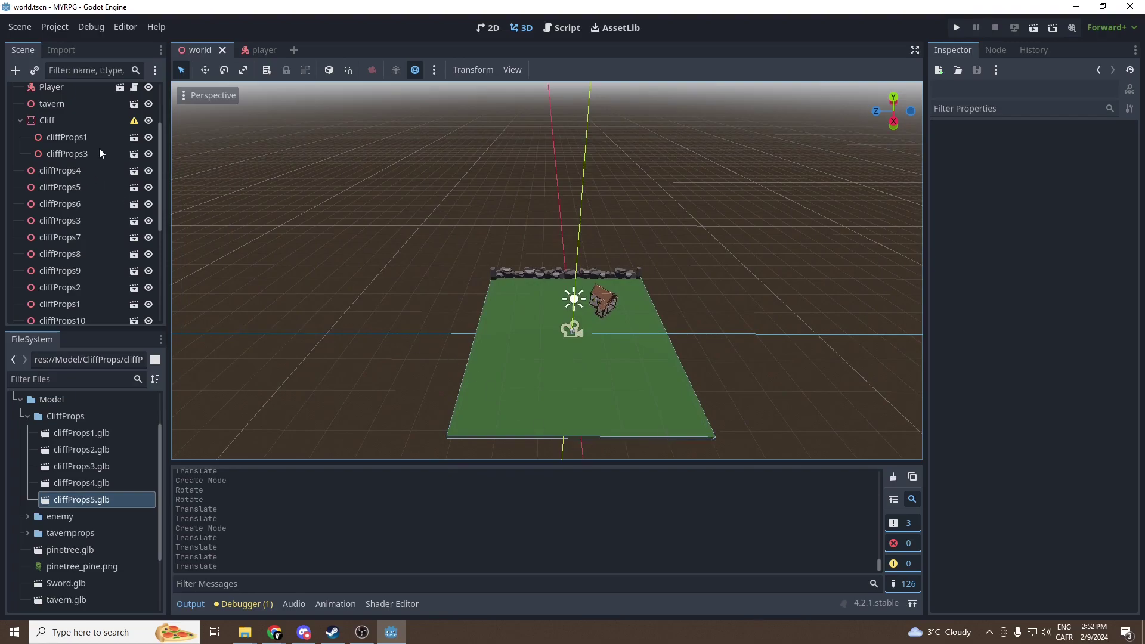
left_click(67, 171)
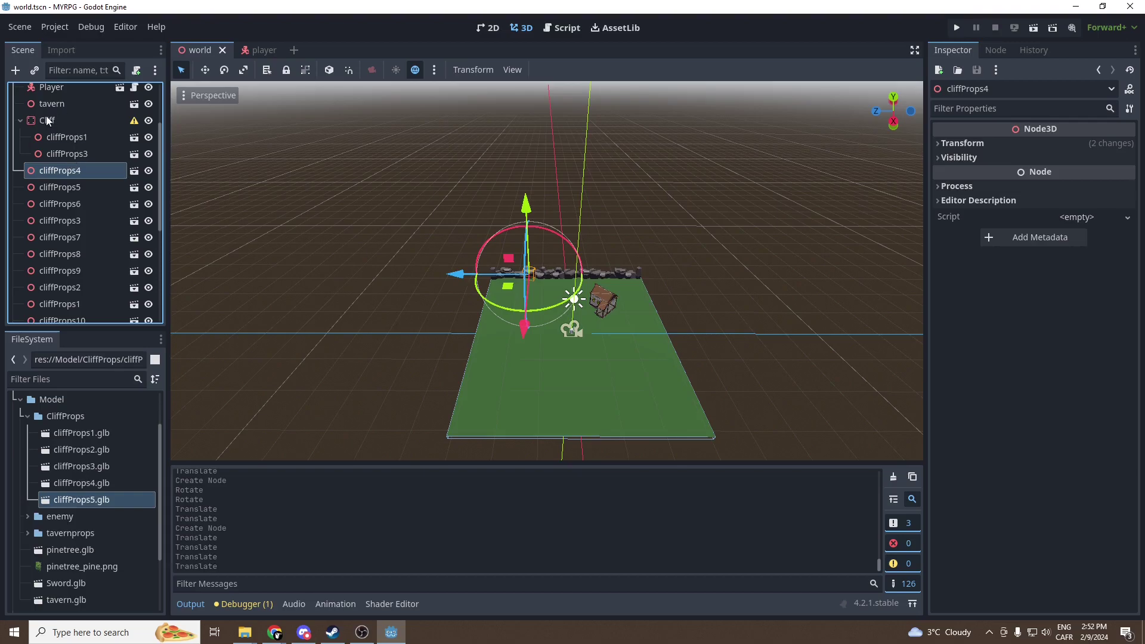
scroll(106, 231, "down", 2)
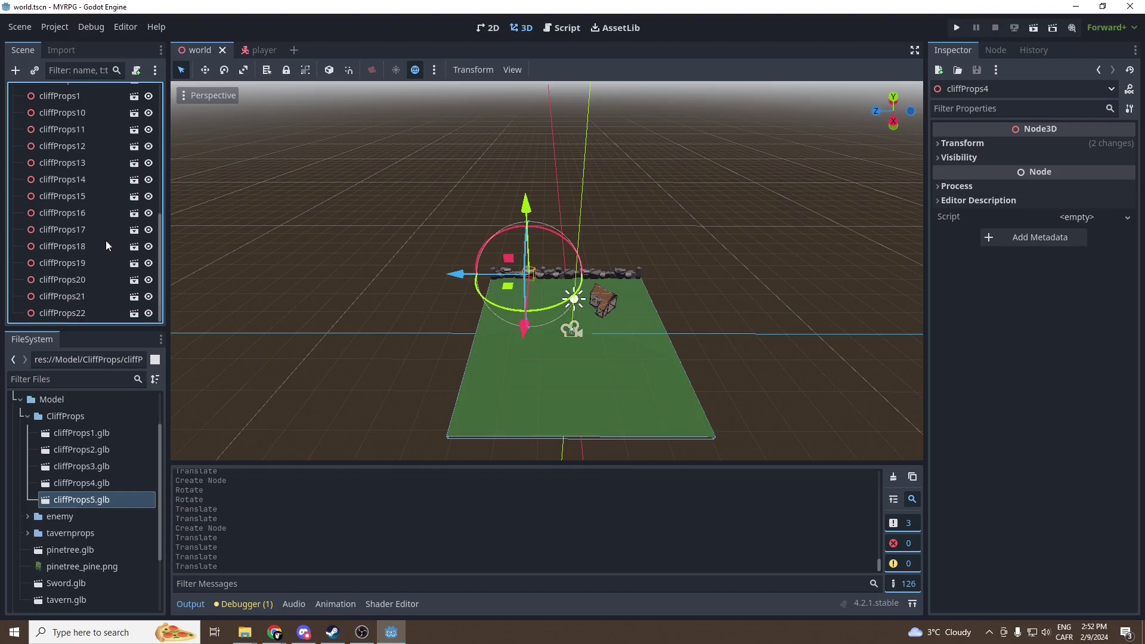
scroll(101, 247, "up", 3)
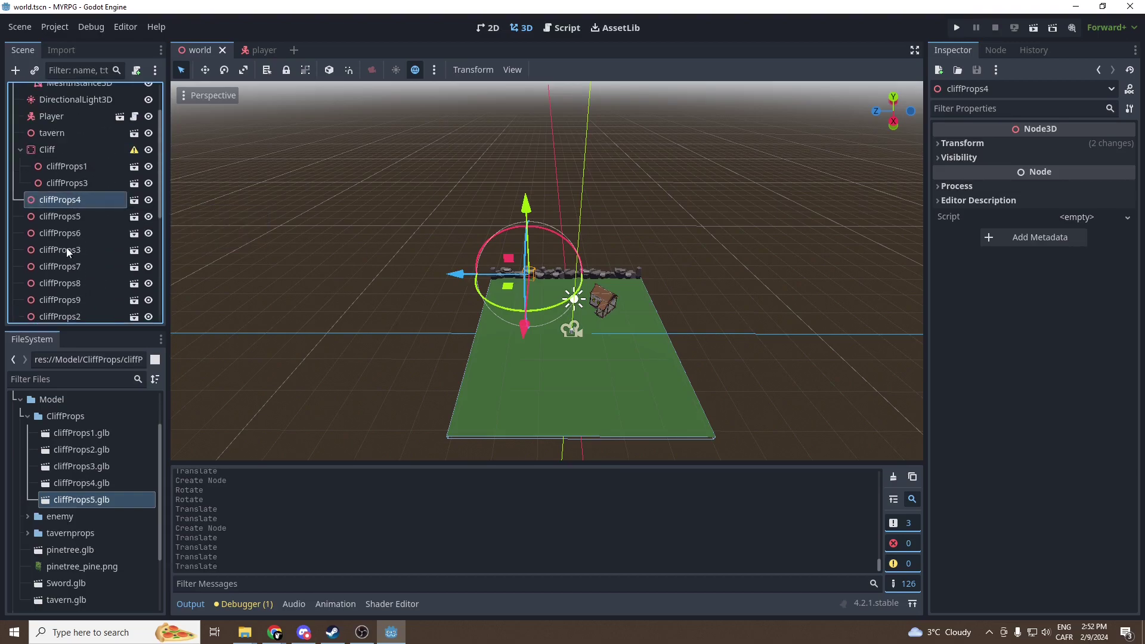
scroll(72, 248, "down", 5)
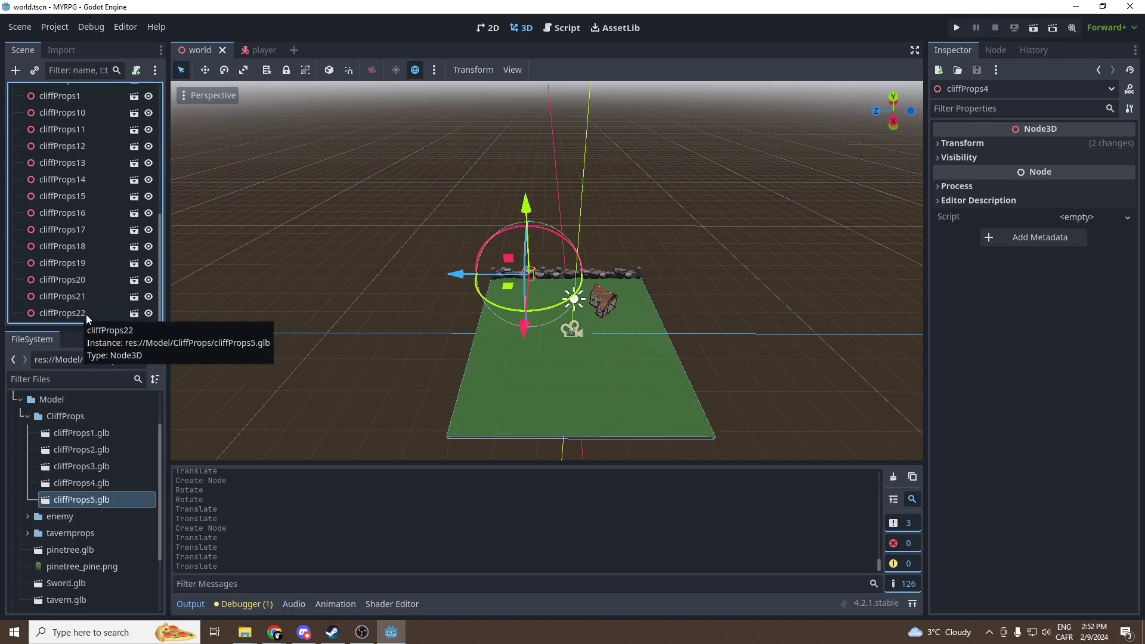
left_click(68, 315, "shift")
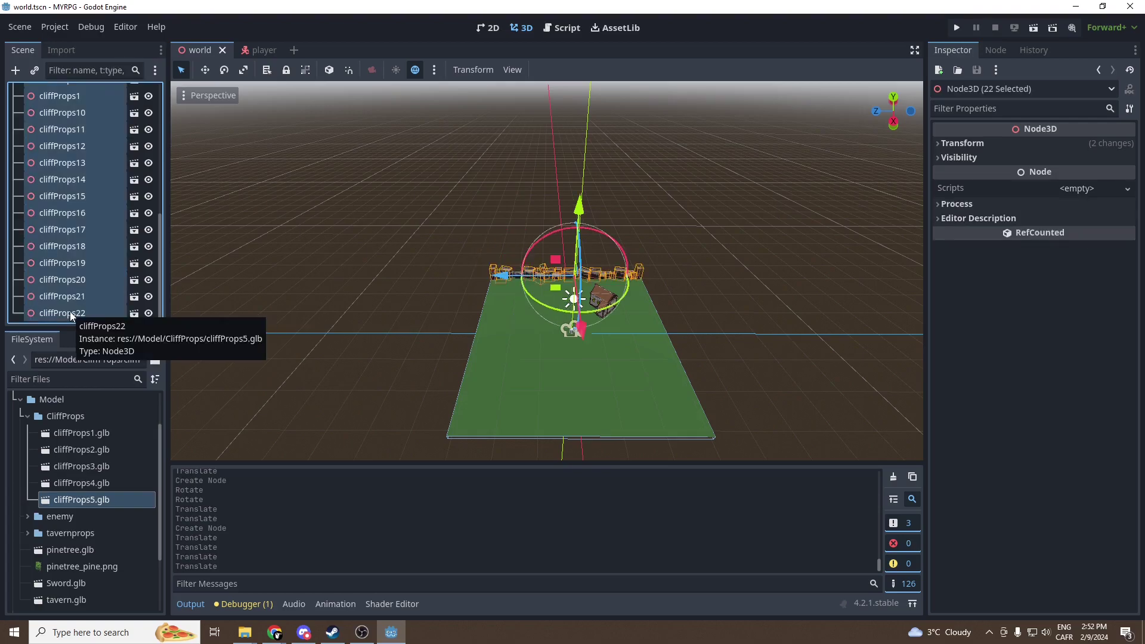
scroll(85, 310, "up", 5)
scroll(79, 308, "down", 7)
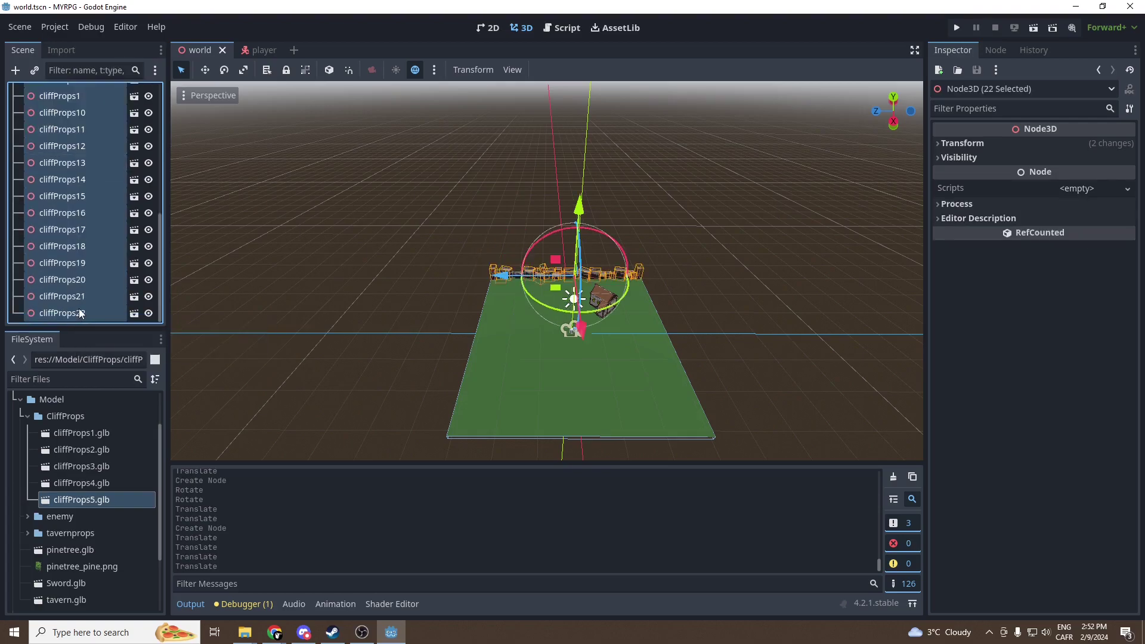
scroll(79, 308, "up", 10)
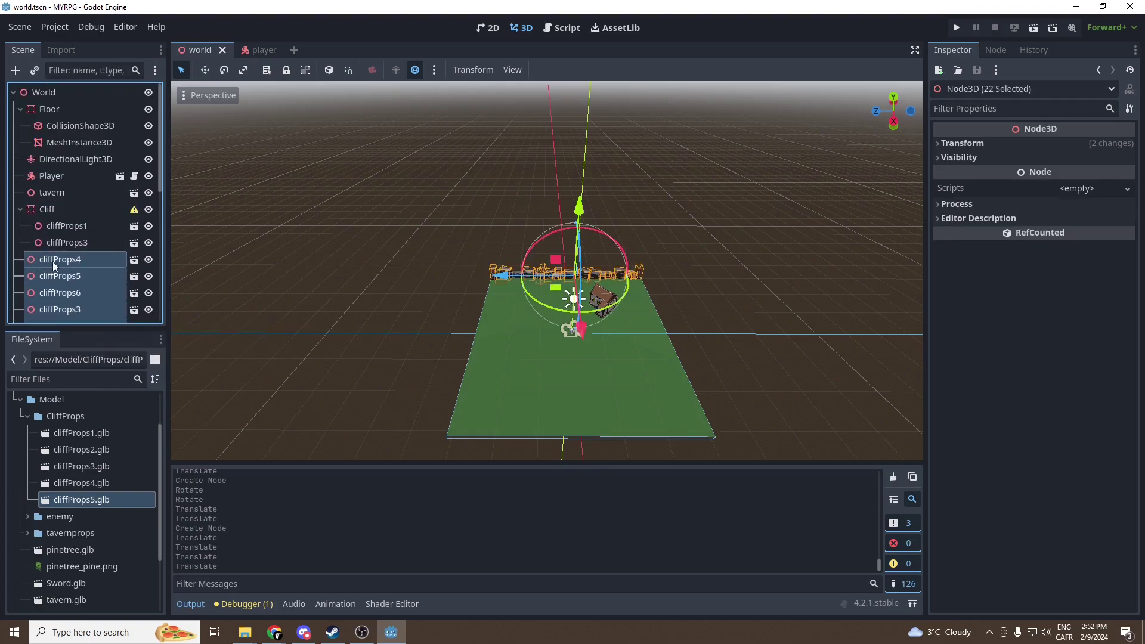
left_click_drag(53, 261, 62, 208)
Step: Select all rocks under Cliff, from cliffProps1 through cliffProps24, and duplicate them
scroll(196, 269, "up", 3)
left_click(73, 228)
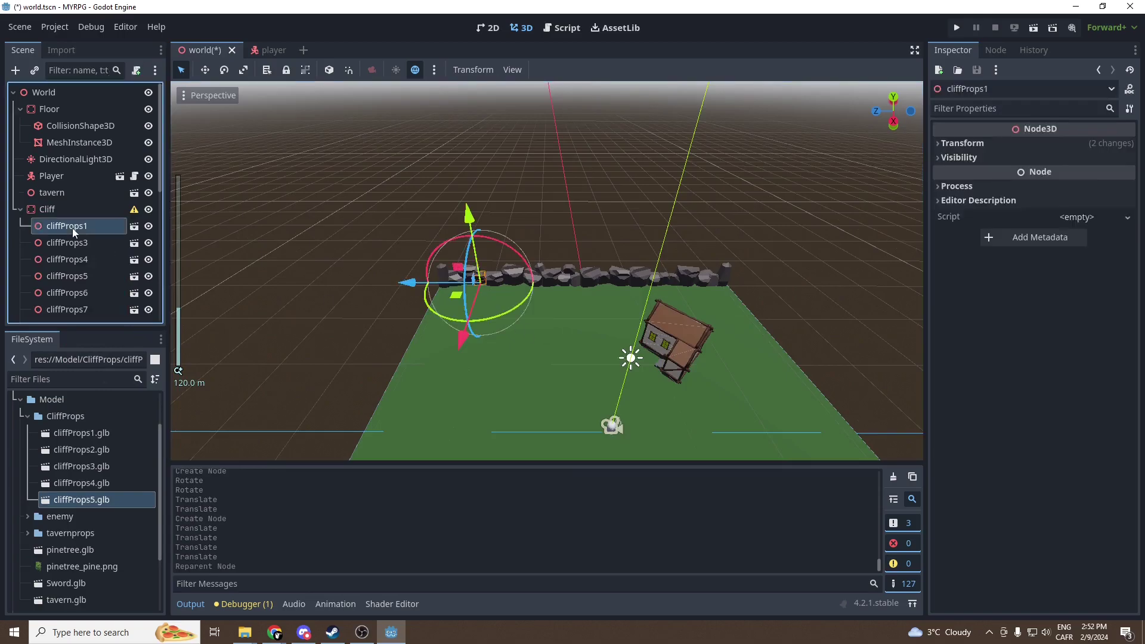
scroll(72, 239, "down", 5)
left_click(84, 315, "shift")
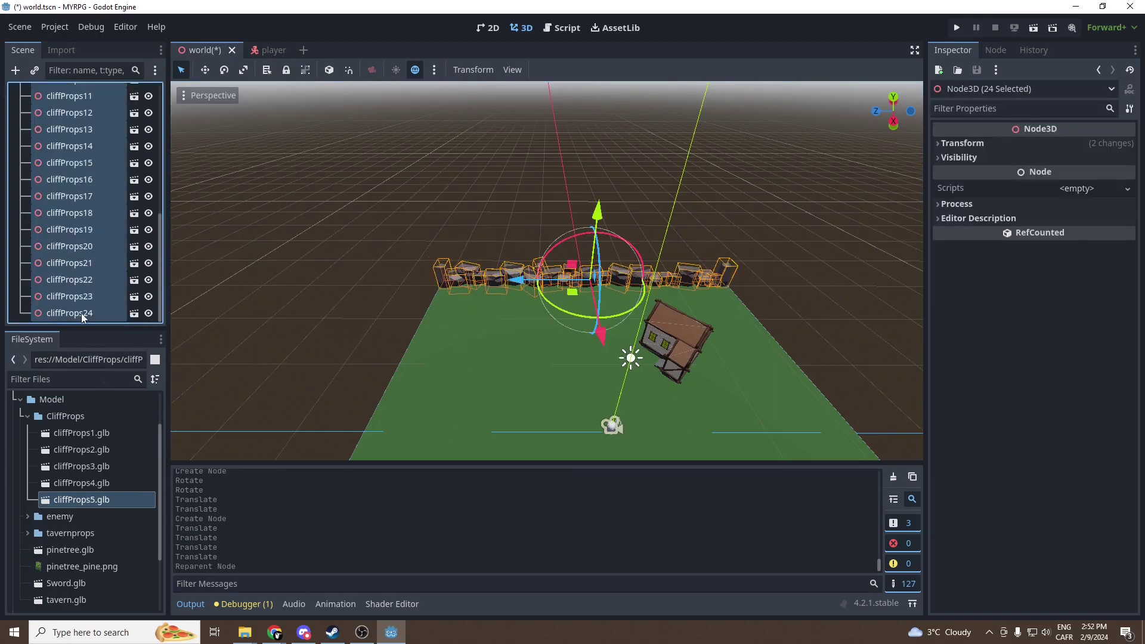
mouse_move(443, 291)
middle_mouse_down()
mouse_move(553, 303)
mouse_move(437, 287)
middle_mouse_up()
scroll(443, 283, "up", 4)
scroll(447, 285, "down", 2)
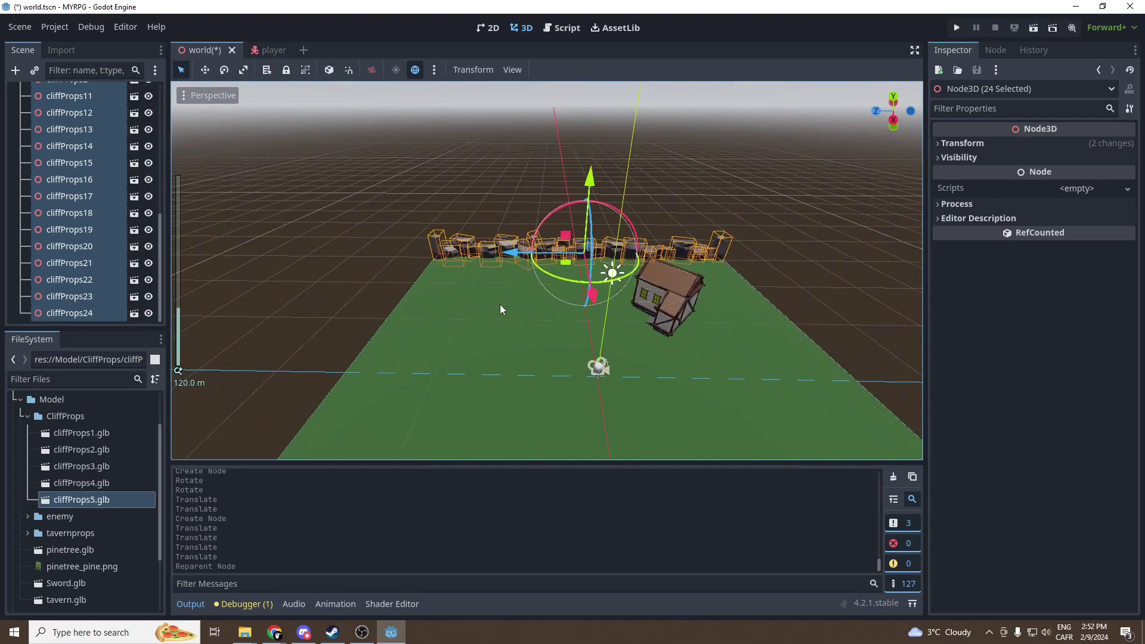
key("ctrl+d")
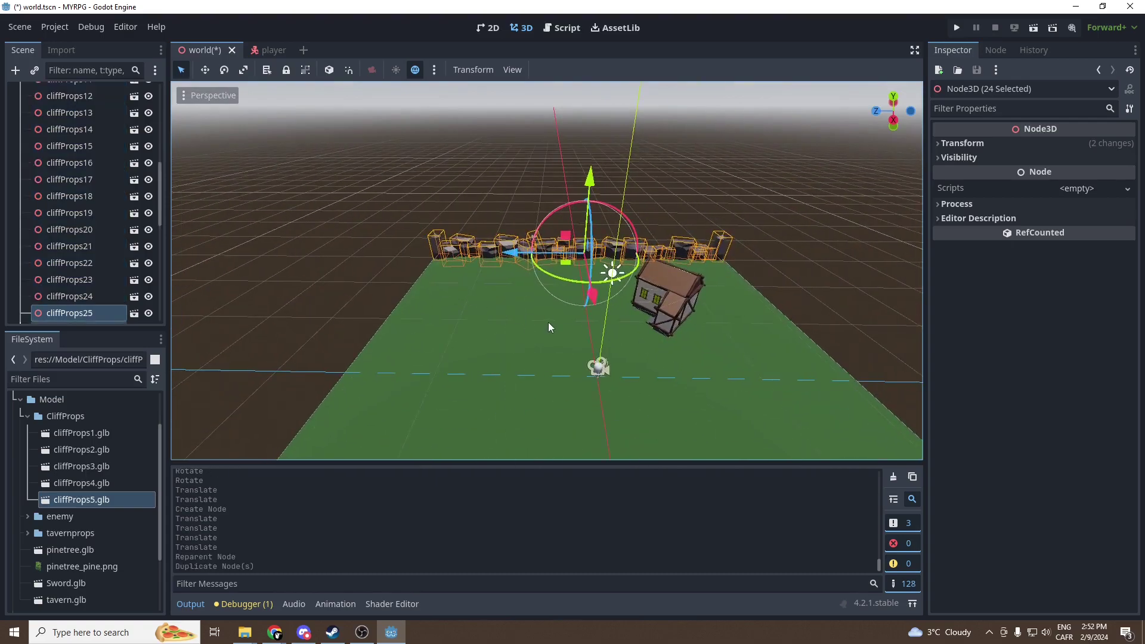
Step: Move the duplicated cliff row to the opposite edge of the floor, rotate it and align it along that edge
scroll(548, 322, "down", 2)
middle_click_drag(514, 325, 494, 259)
left_click_drag(494, 258, 680, 297)
middle_click_drag(679, 297, 388, 245)
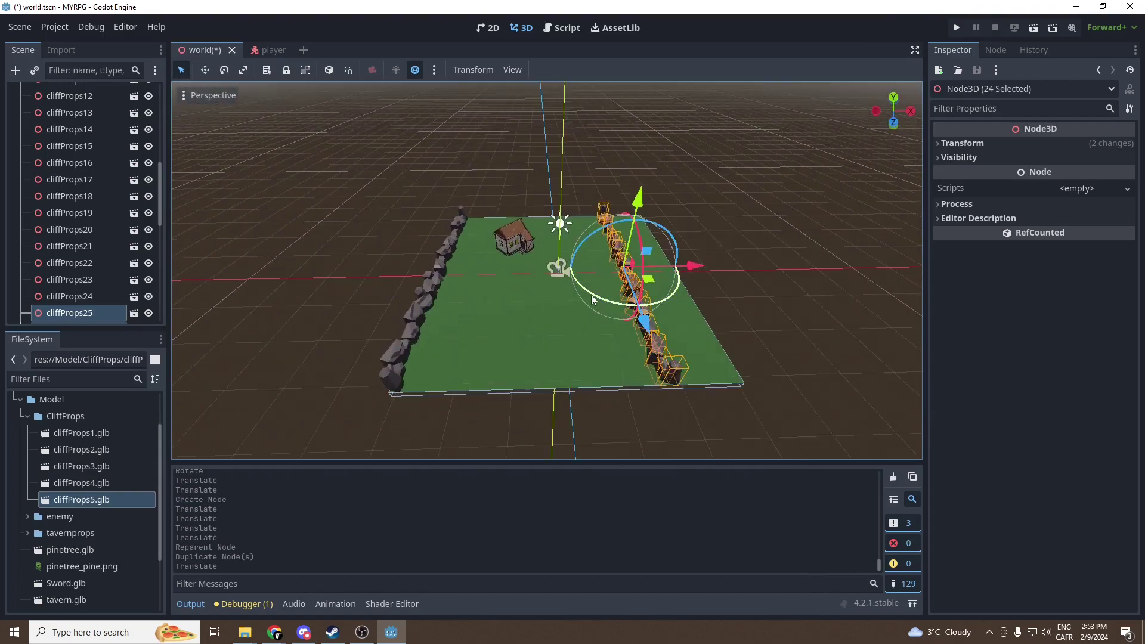
left_click_drag(589, 293, 749, 271)
left_click_drag(710, 322, 716, 339)
left_click(822, 242)
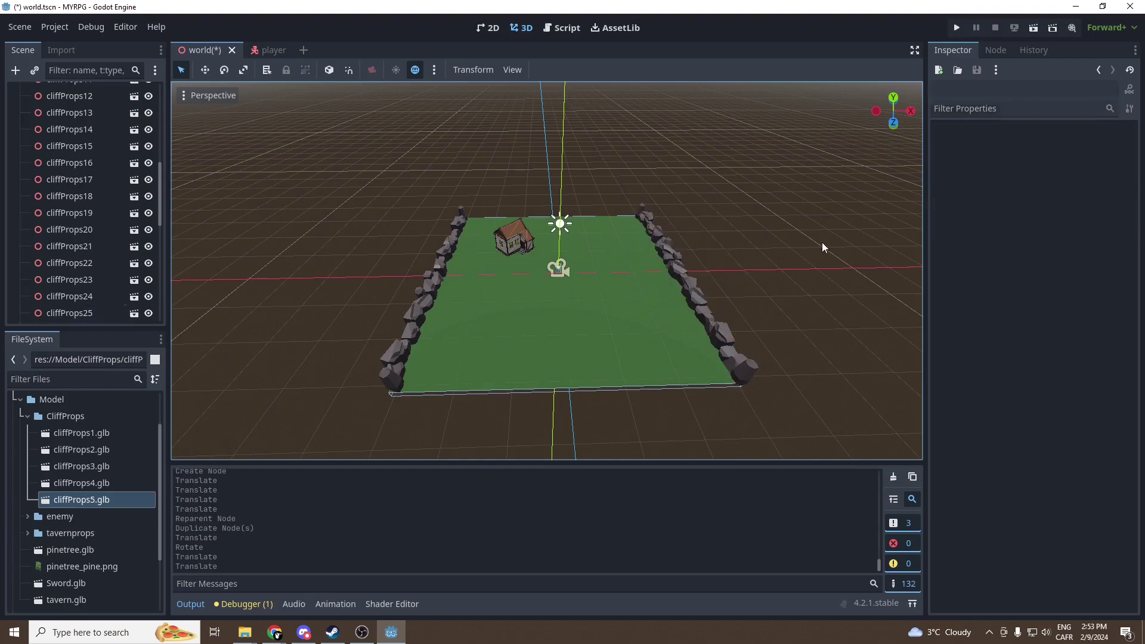
Step: Select the original cliff row beside the tavern, from cliffProps1 through cliffProps24
middle_click_drag(822, 242, 536, 286)
scroll(101, 205, "up", 5)
left_click(84, 149)
scroll(106, 231, "down", 7)
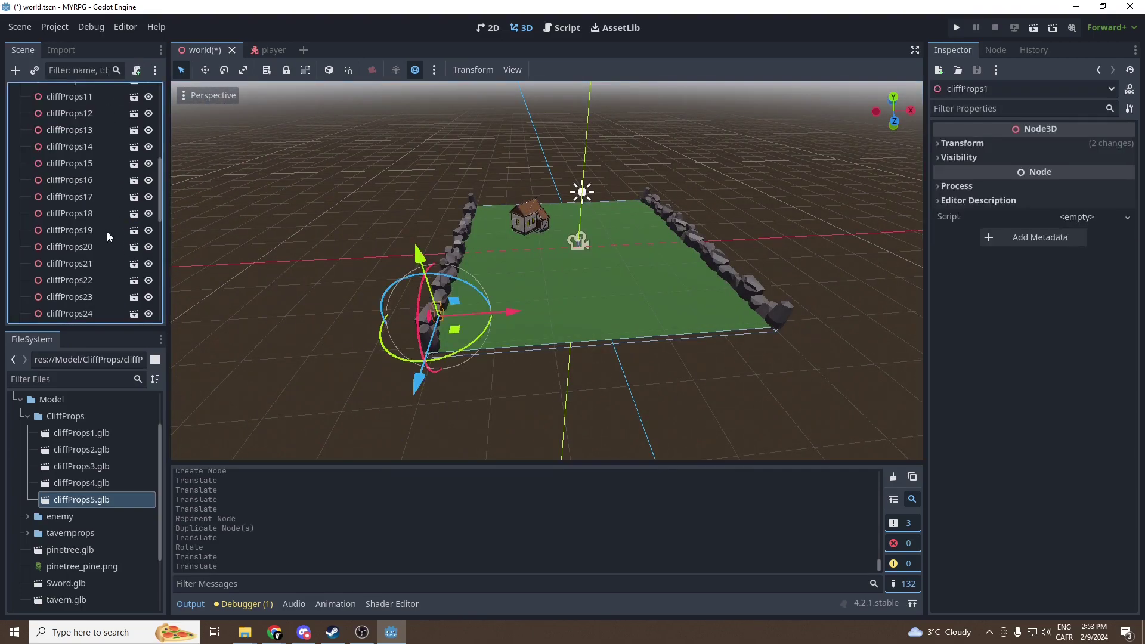
left_click(92, 280, "shift")
middle_click_drag(191, 284, 173, 286)
left_click(94, 313, "shift")
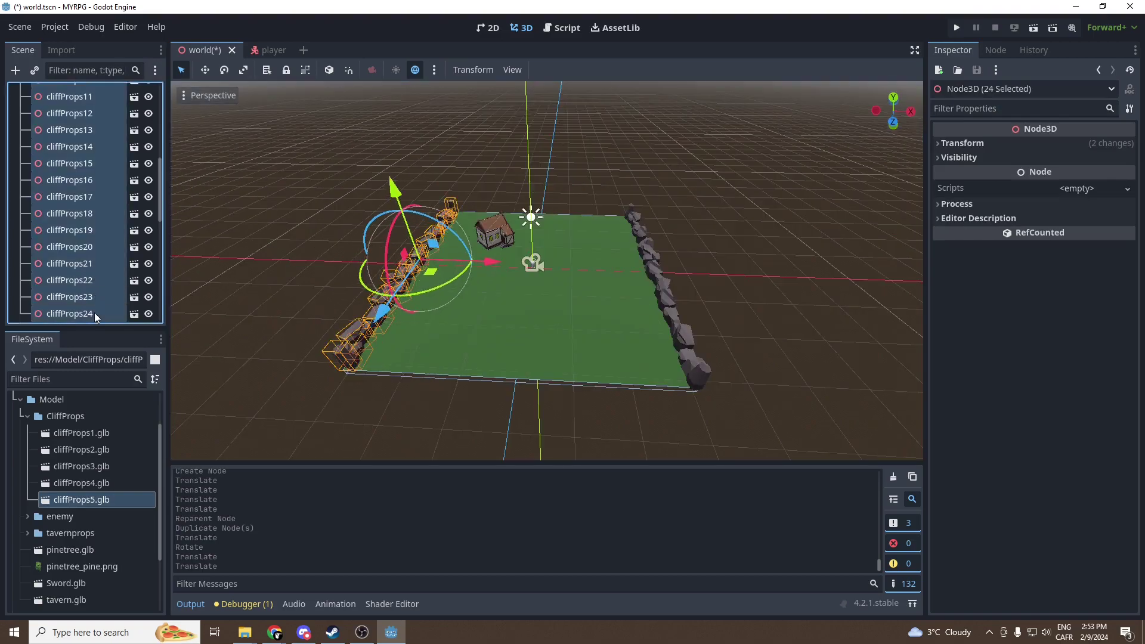
Step: Remove two rocks, including cliffProps24, from the selected original cliff row
key("f")
scroll(412, 301, "up", 6)
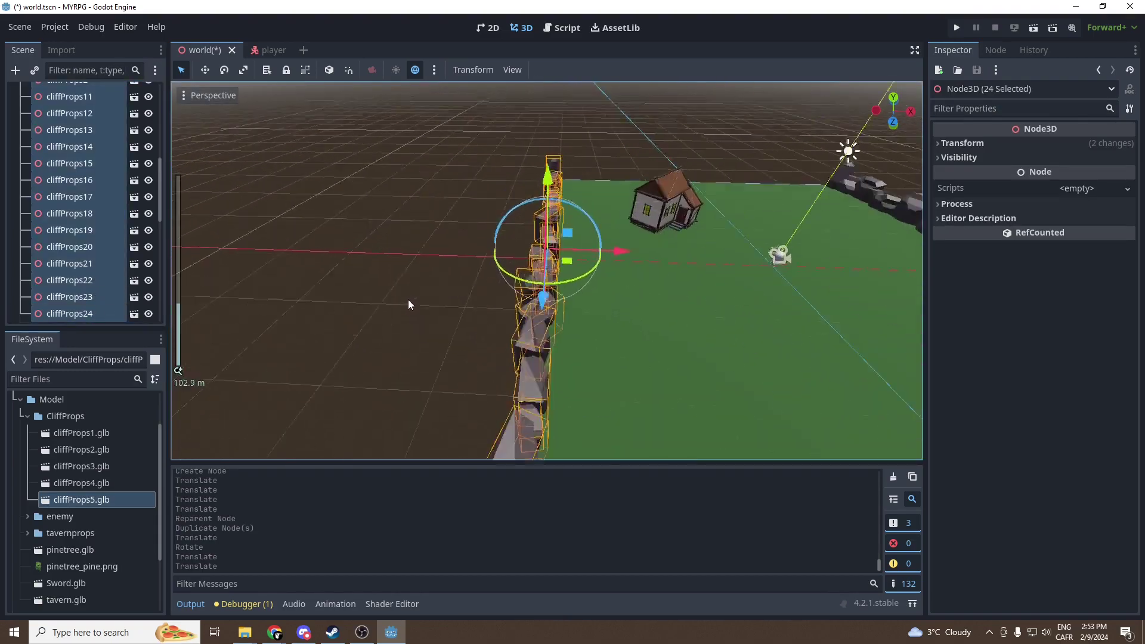
middle_click_drag(407, 301, 463, 260)
left_click(435, 157, "shift")
left_click(323, 268, "shift")
scroll(639, 349, "down", 4)
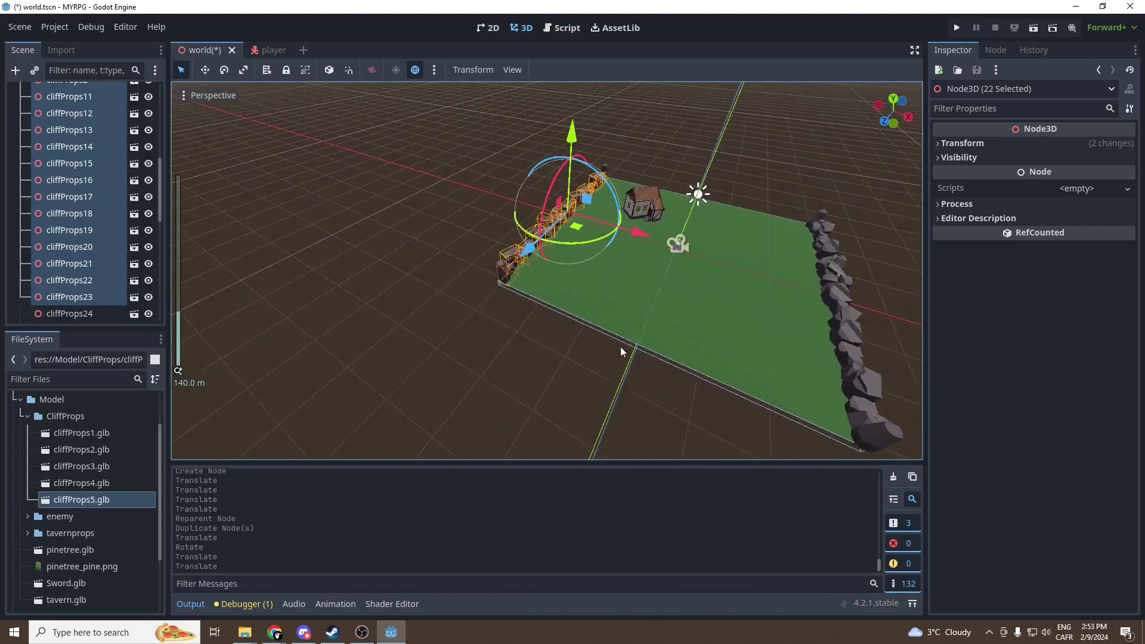
middle_click_drag(639, 351, 540, 344)
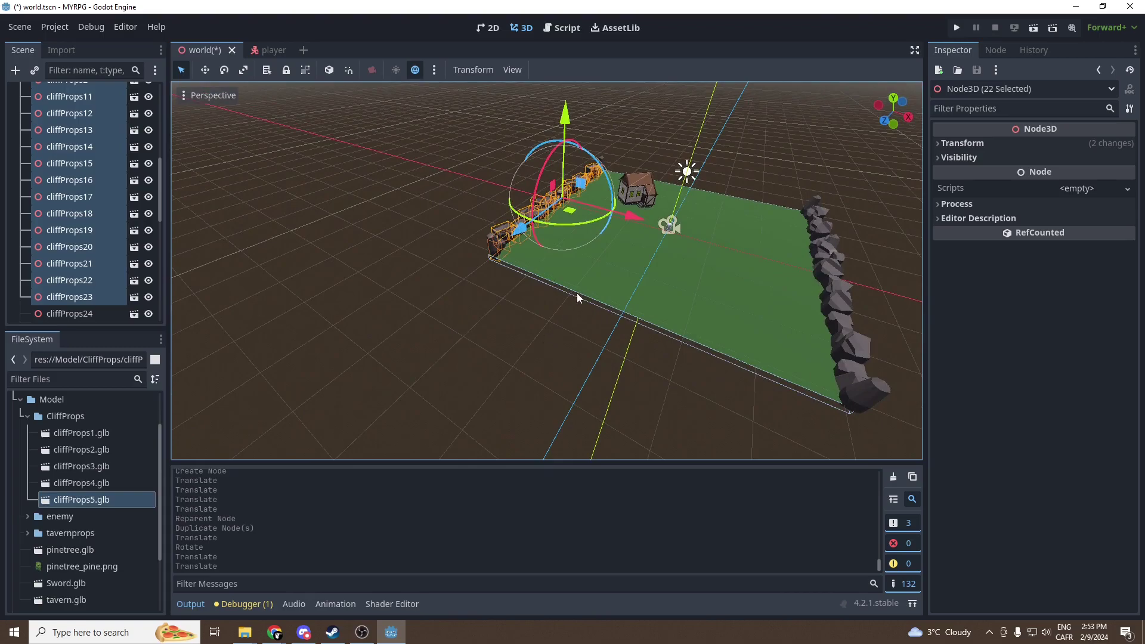
Step: Duplicate the selected rocks, then rotate and move the copy onto the open floor edge behind the tavern
key("ctrl+d")
left_click_drag(631, 216, 764, 253)
left_click_drag(692, 270, 686, 215)
left_click_drag(773, 200, 784, 203)
Step: Select the original row from cliffProps1 through cliffProps22 and exclude the corner rock cliffProps5
scroll(777, 212, "up", 6)
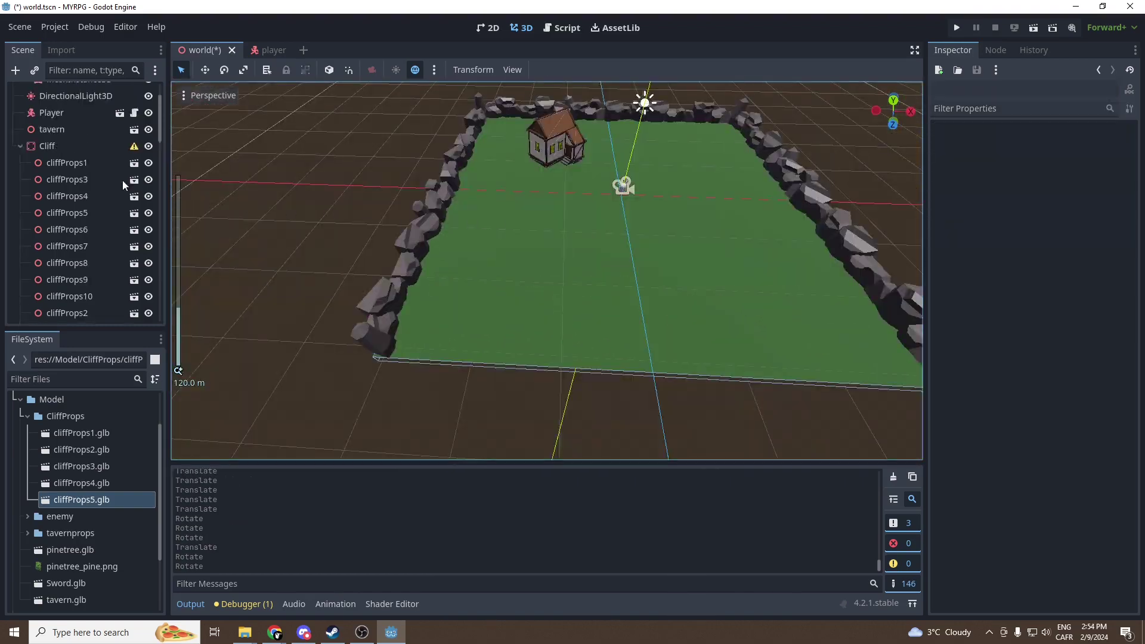
left_click(108, 163)
scroll(108, 238, "down", 5)
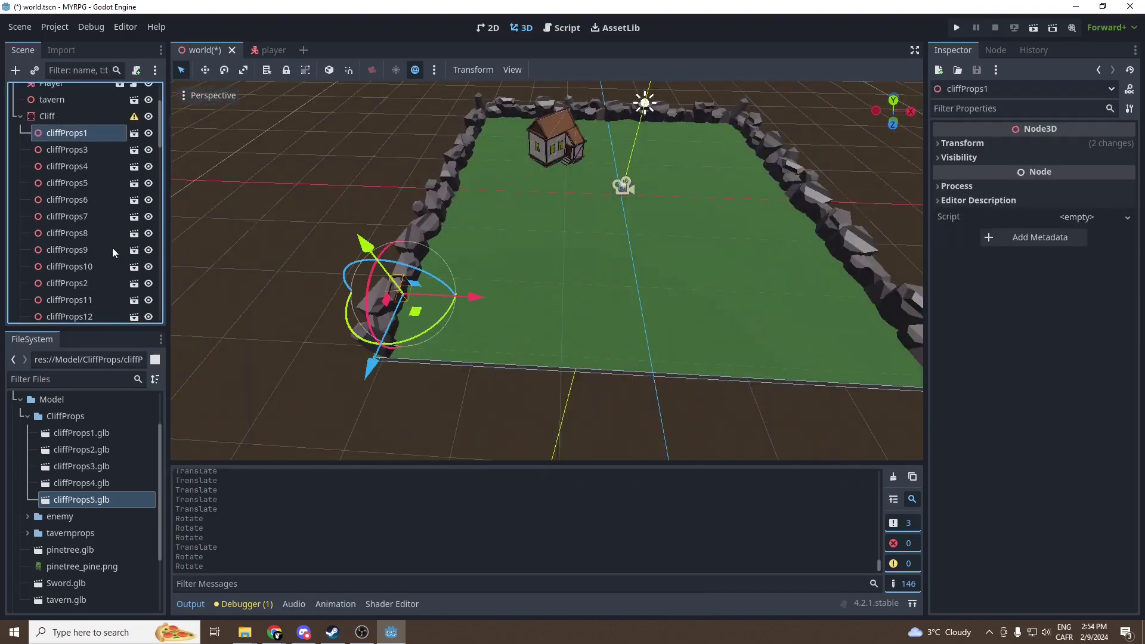
scroll(93, 255, "down", 3)
left_click(95, 216, "shift")
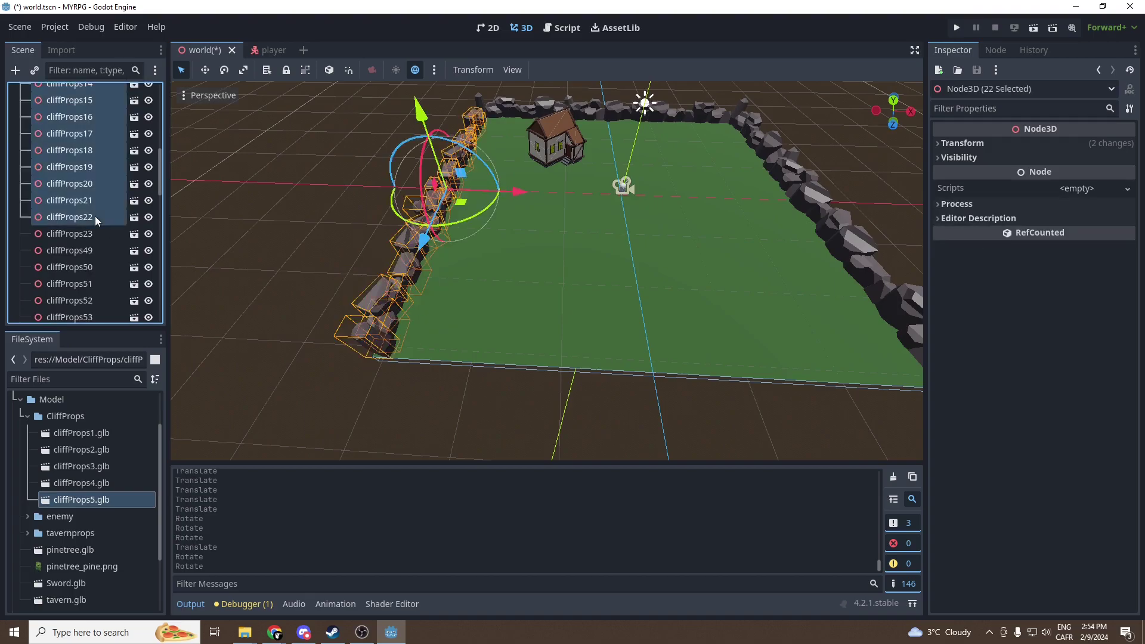
scroll(94, 216, "up", 7)
left_click(379, 350, "shift")
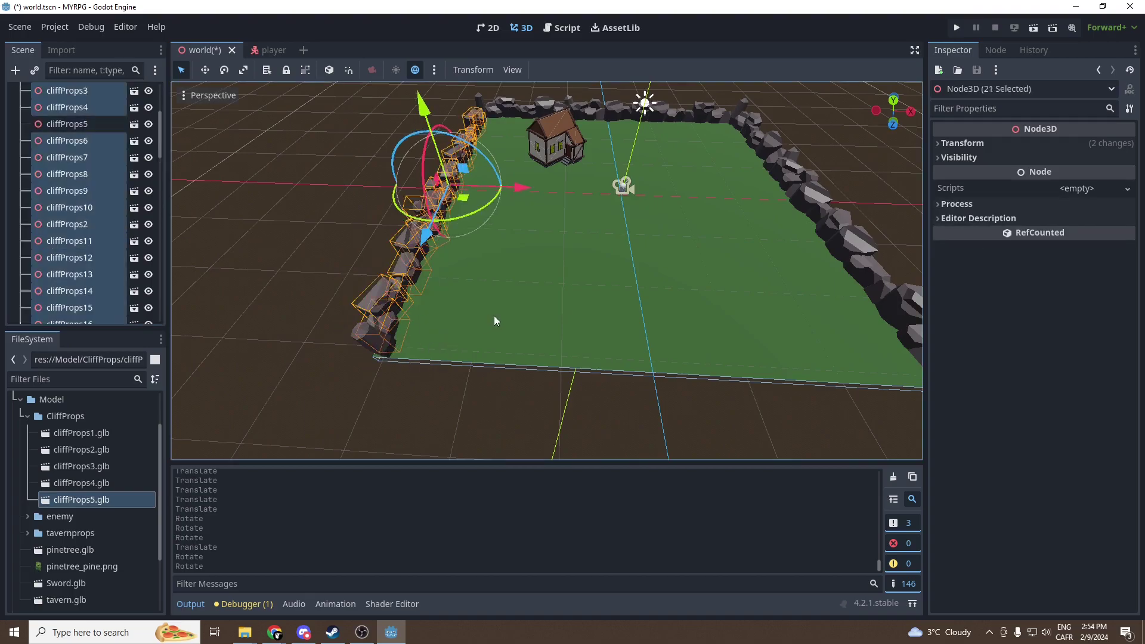
Step: Duplicate the selected rocks, rotate the copy crosswise and move it to the last open edge of the floor
key("ctrl+d")
left_click_drag(519, 190, 692, 196)
left_click_drag(648, 232, 594, 192)
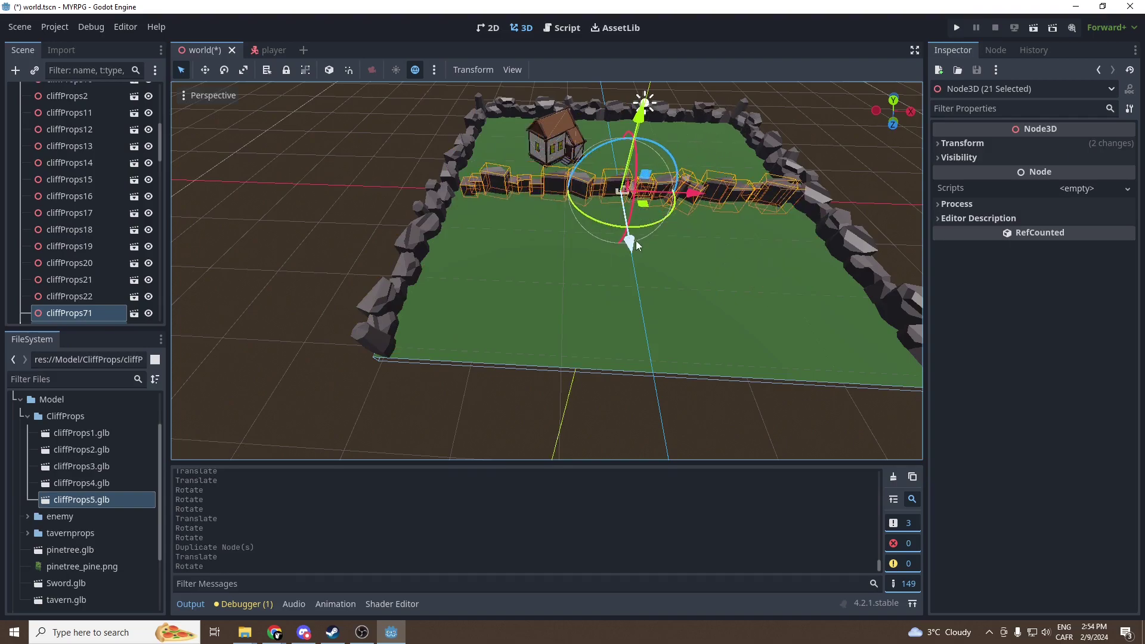
left_click_drag(630, 242, 650, 508)
scroll(677, 446, "down", 5)
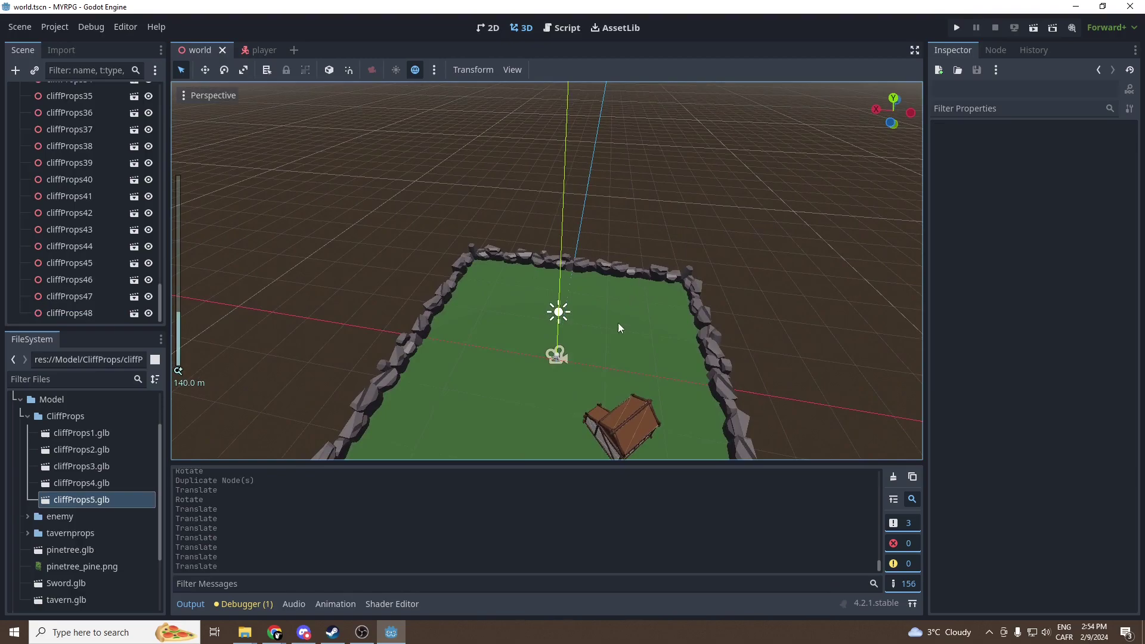
Step: Run the project and walk the player forward to check the cliff-bordered world
middle_click_drag(618, 323, 617, 258)
scroll(621, 263, "up", 2)
left_click(956, 28)
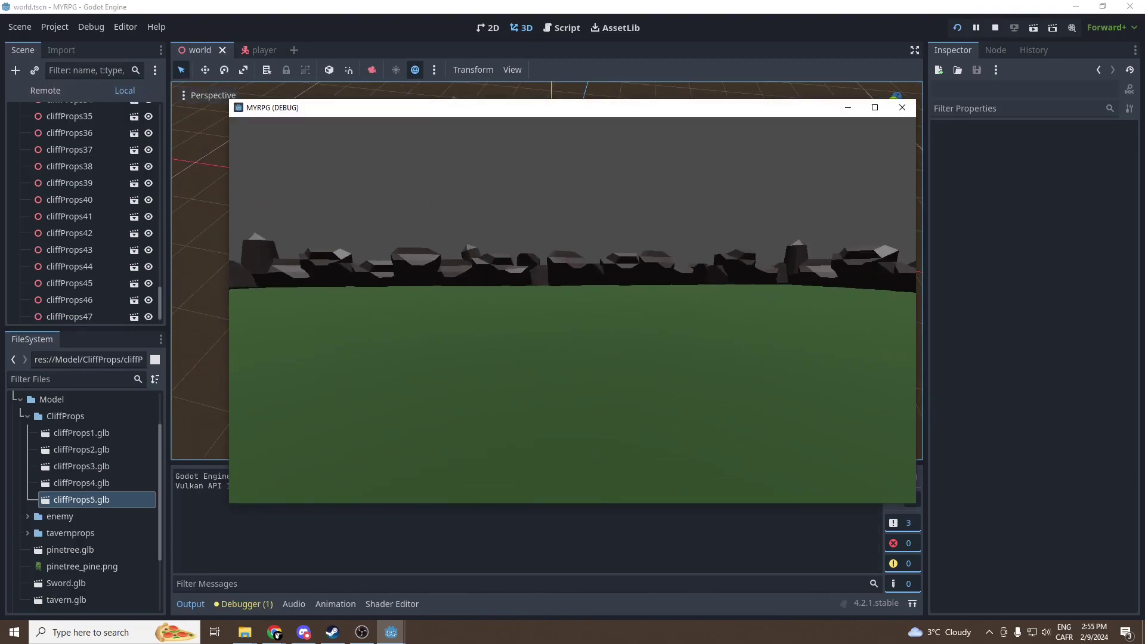
key("w")
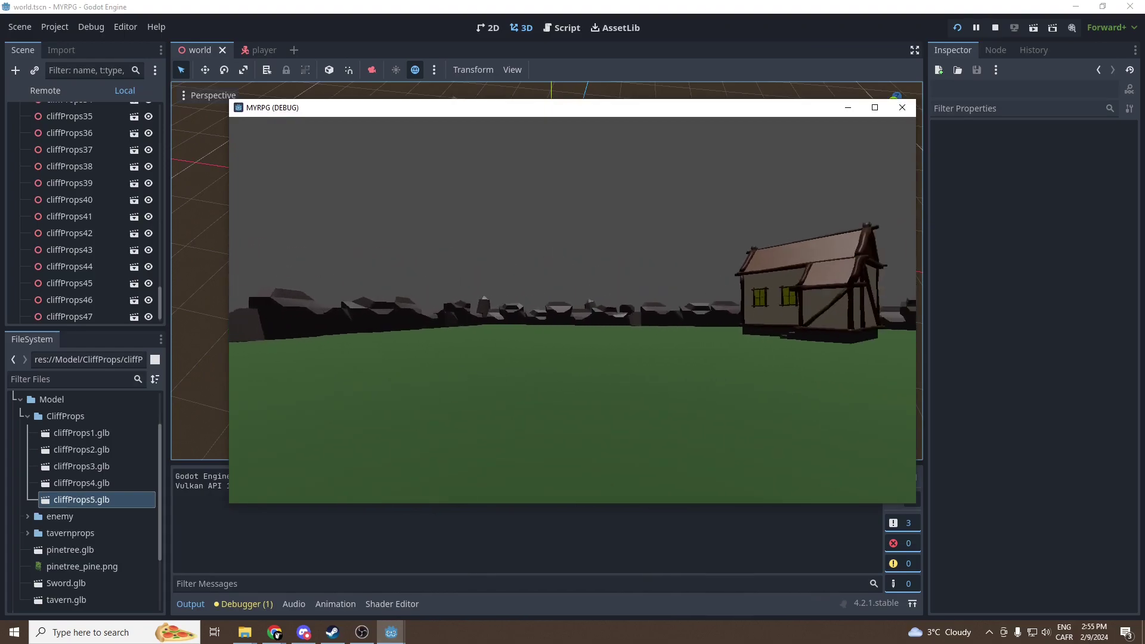
Step: Walk the player up to and along the cliff rocks to check whether they block movement, and close the game
key("w")
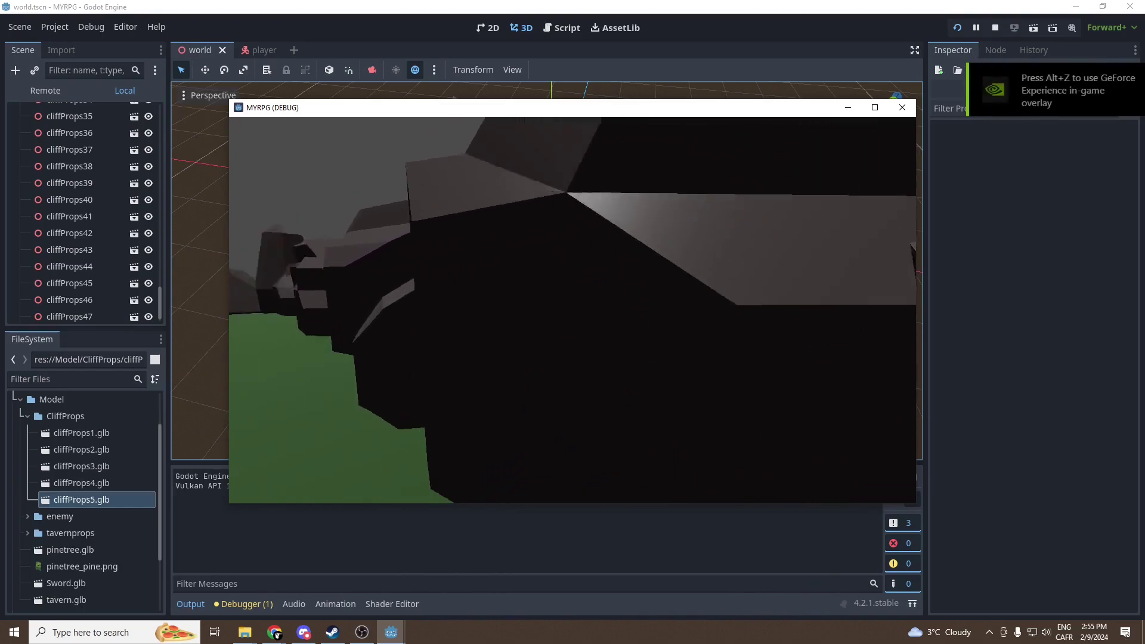
key("d")
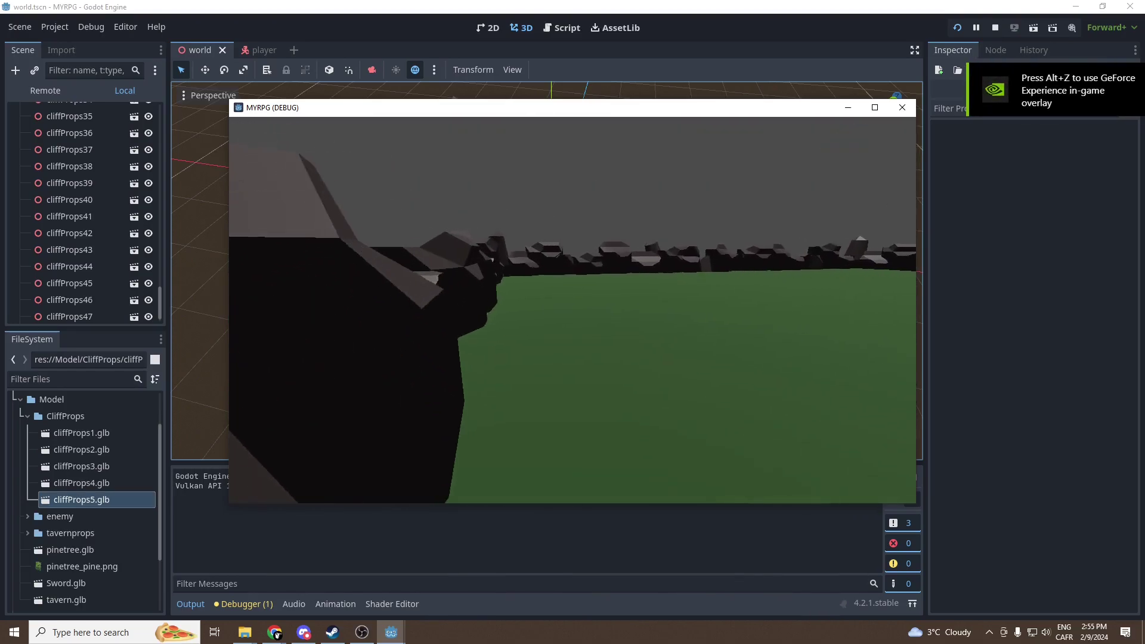
key("w")
key("Escape")
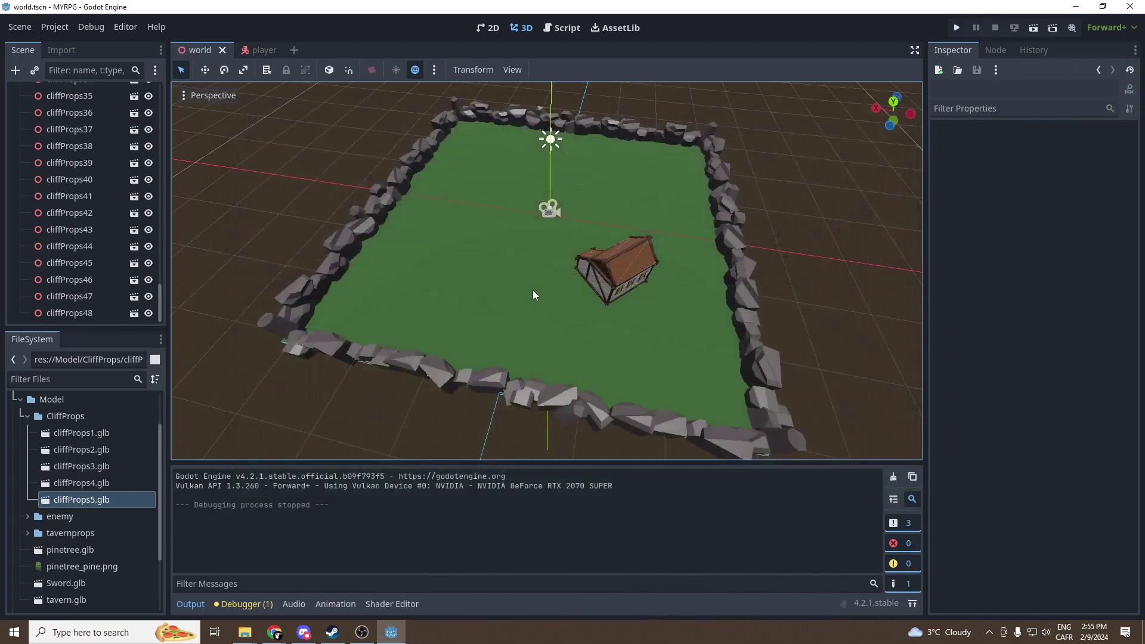
Step: Add a CollisionShape3D node under Cliff and give it a new BoxShape3D shape
scroll(51, 152, "up", 10)
left_click_drag(163, 210, 163, 102)
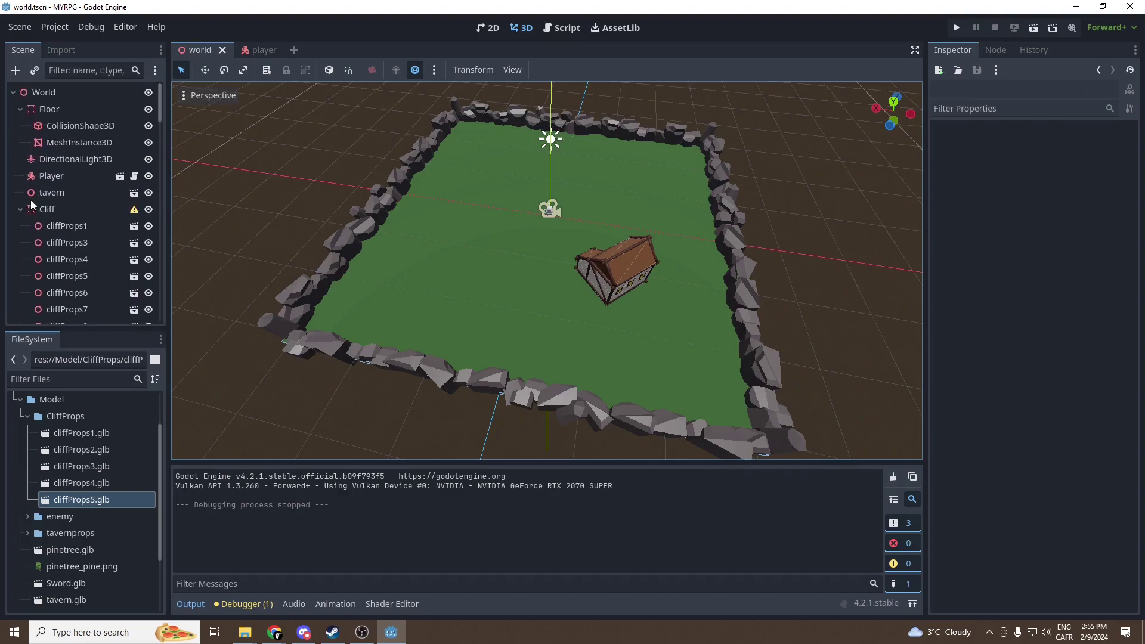
left_click(46, 208)
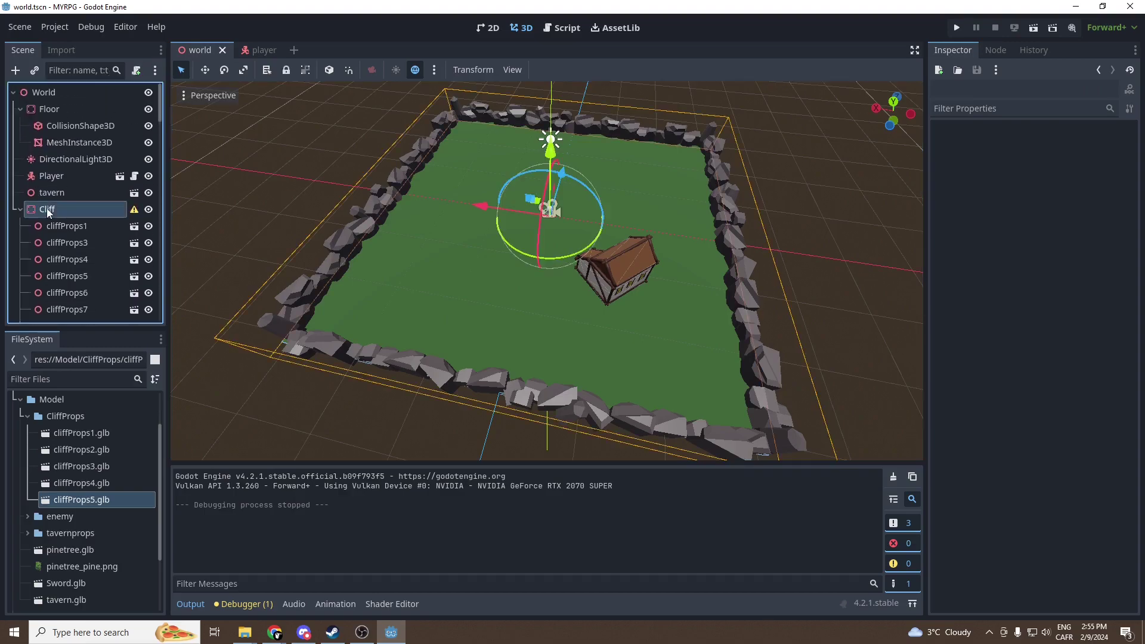
left_click(15, 70)
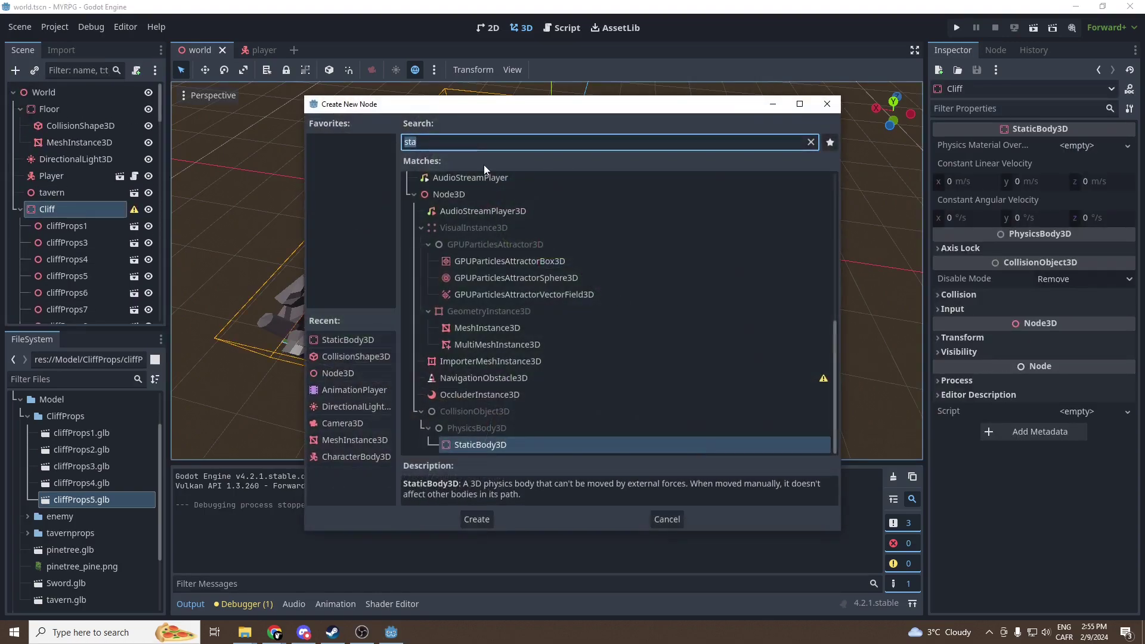
type("coll")
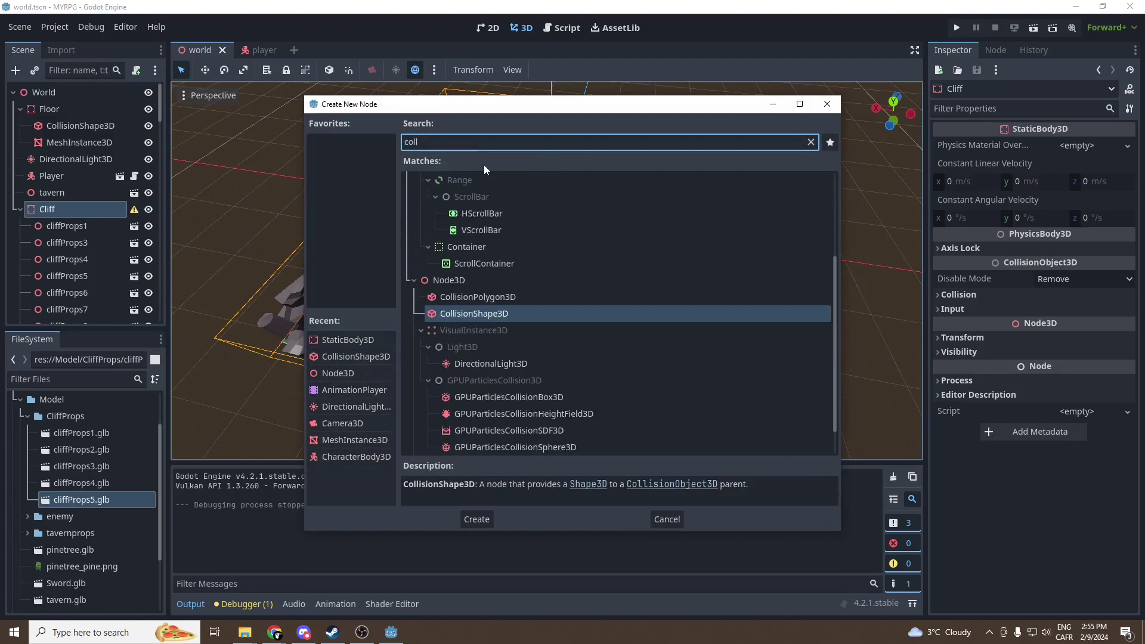
left_click(477, 519)
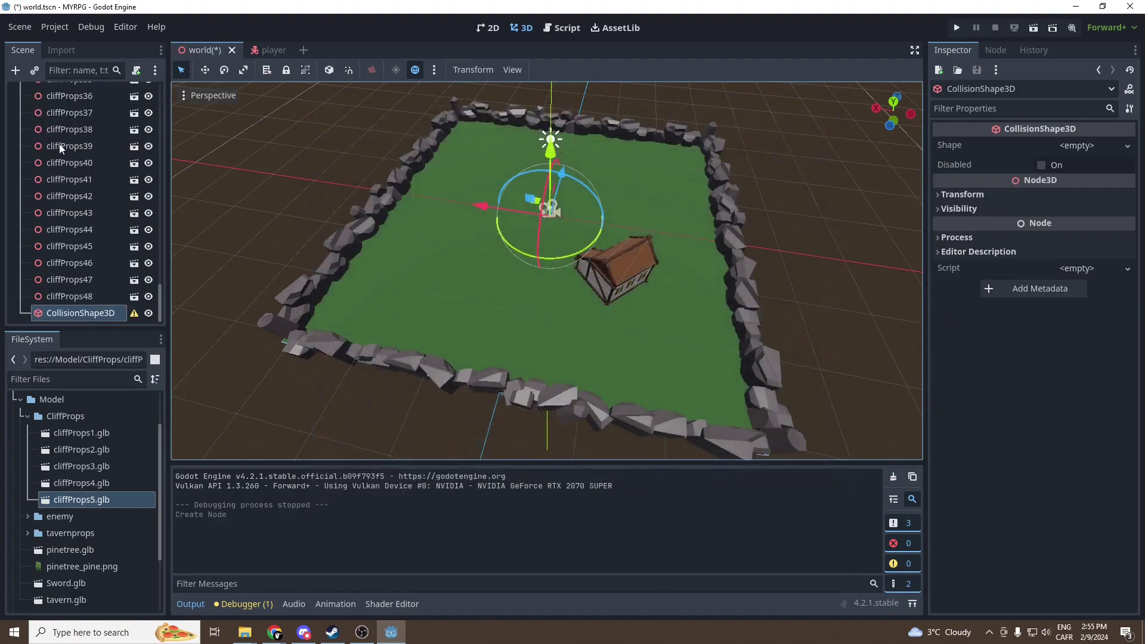
left_click(1110, 147)
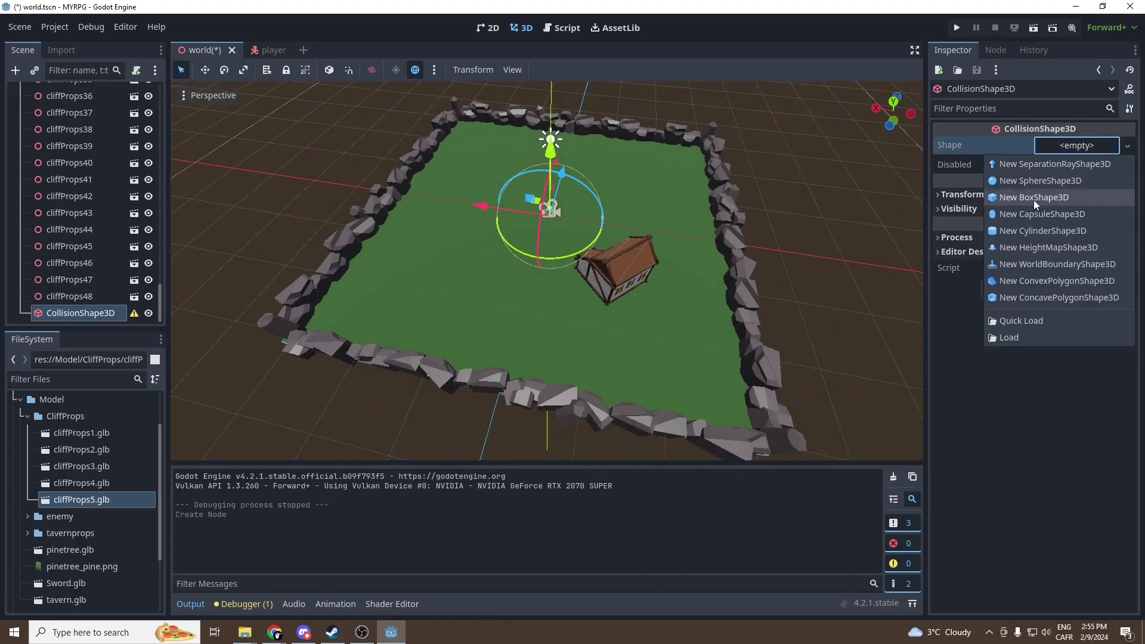
left_click(1035, 202)
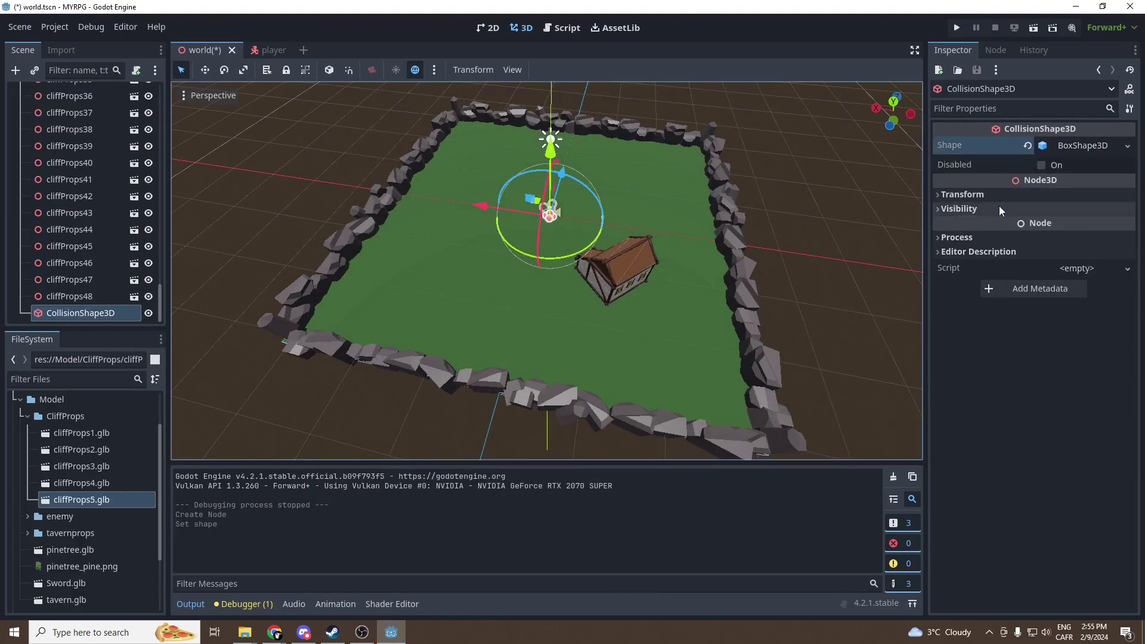
Step: Move the collision box out to the cliff row opposite the tavern side and set its size to x 1 m and z 40 m
left_click_drag(480, 206, 345, 199)
left_click(1081, 147)
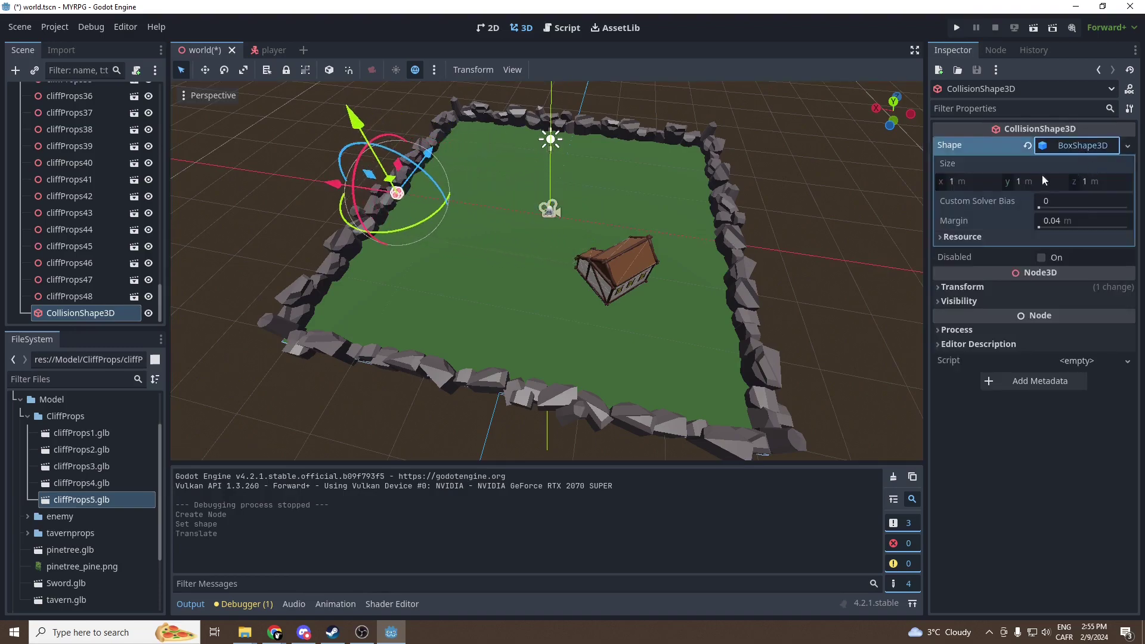
left_click(966, 182)
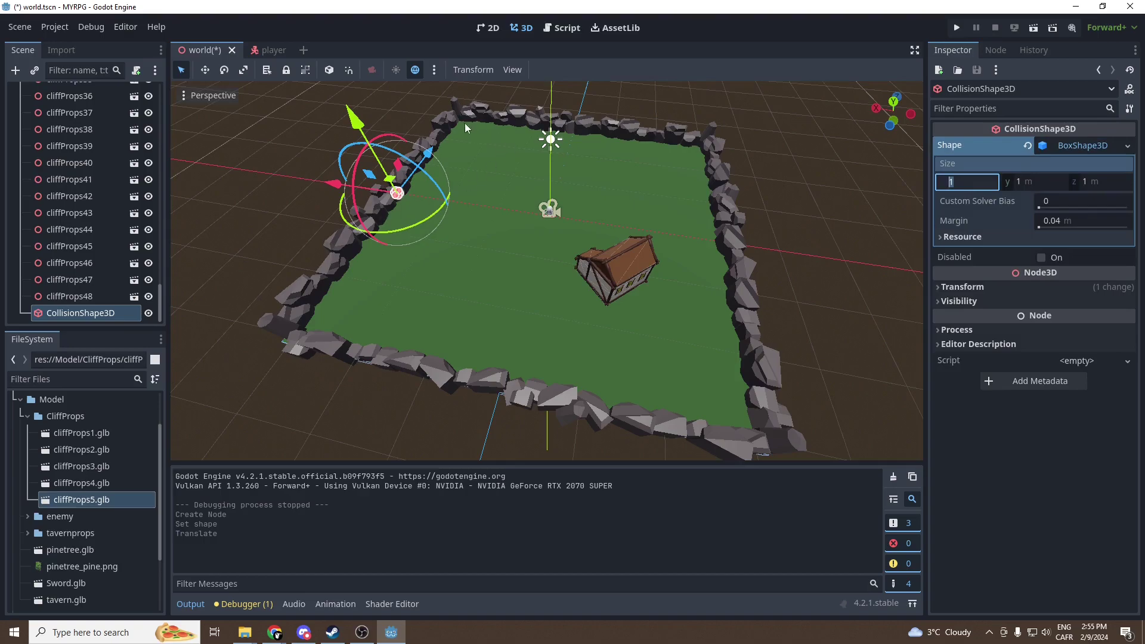
type("40")
key("Return")
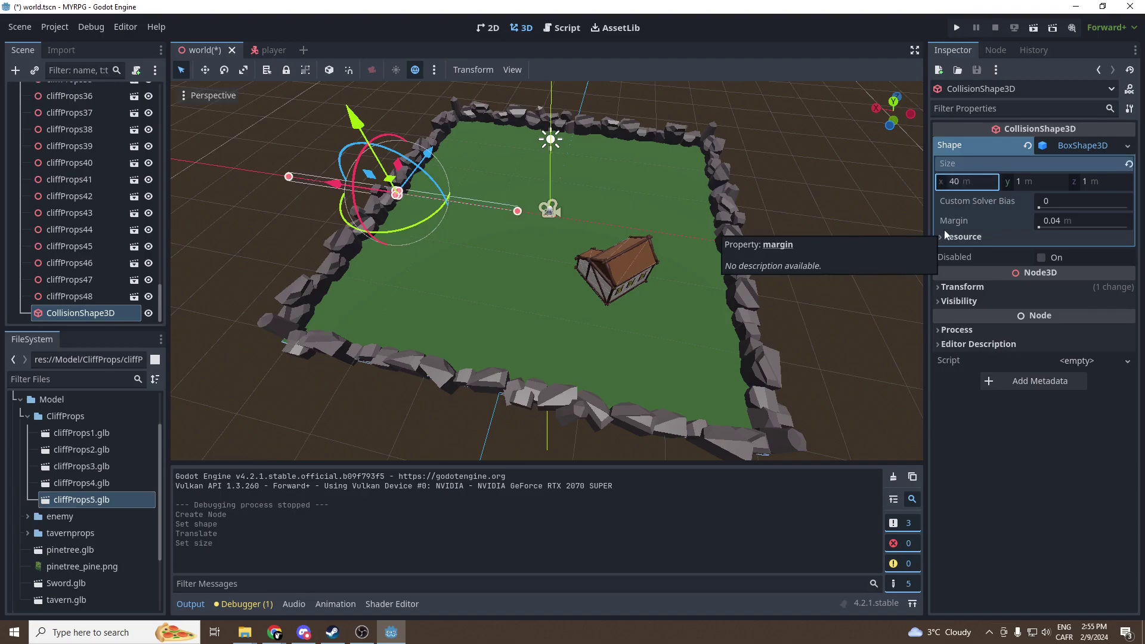
left_click(968, 184)
type("1")
left_click(1106, 184)
type("40")
key("Return")
Step: Set the collision box's z size to 50 m and shift it into line with the cliff row
middle_click_drag(463, 143, 529, 244)
scroll(561, 225, "up", 8)
left_click_drag(512, 251, 443, 273)
left_click(1099, 182)
type("50")
key("Return")
middle_click_drag(803, 264, 735, 254)
scroll(668, 239, "down", 6)
left_click_drag(582, 243, 593, 243)
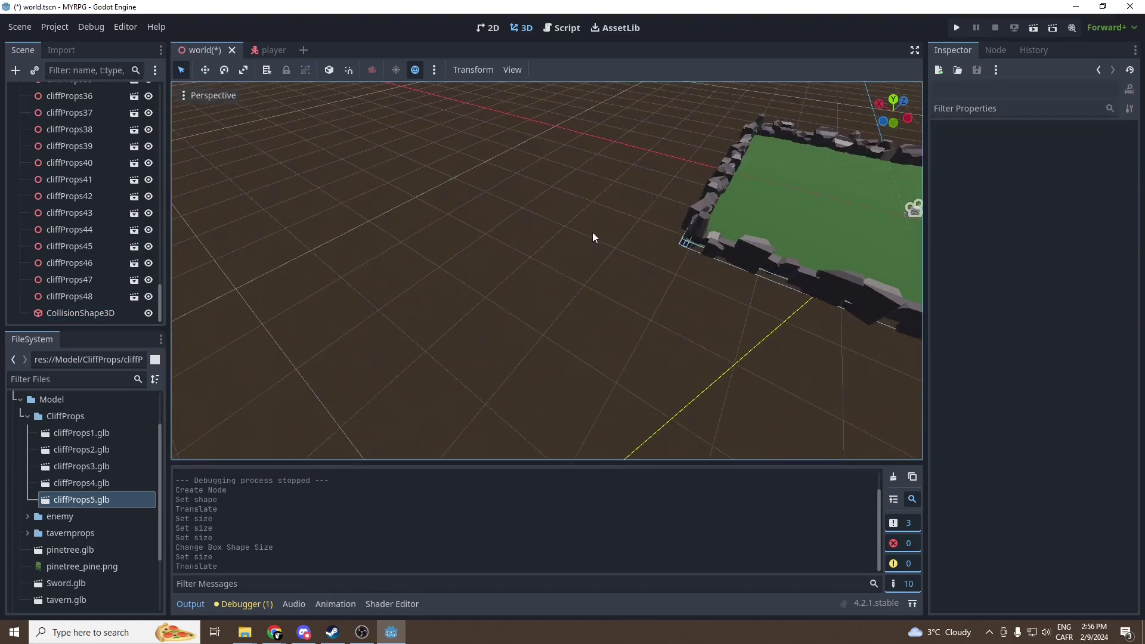
Step: Set the collision box's y size to 5 m and adjust its position against the rocks
scroll(728, 254, "up", 6)
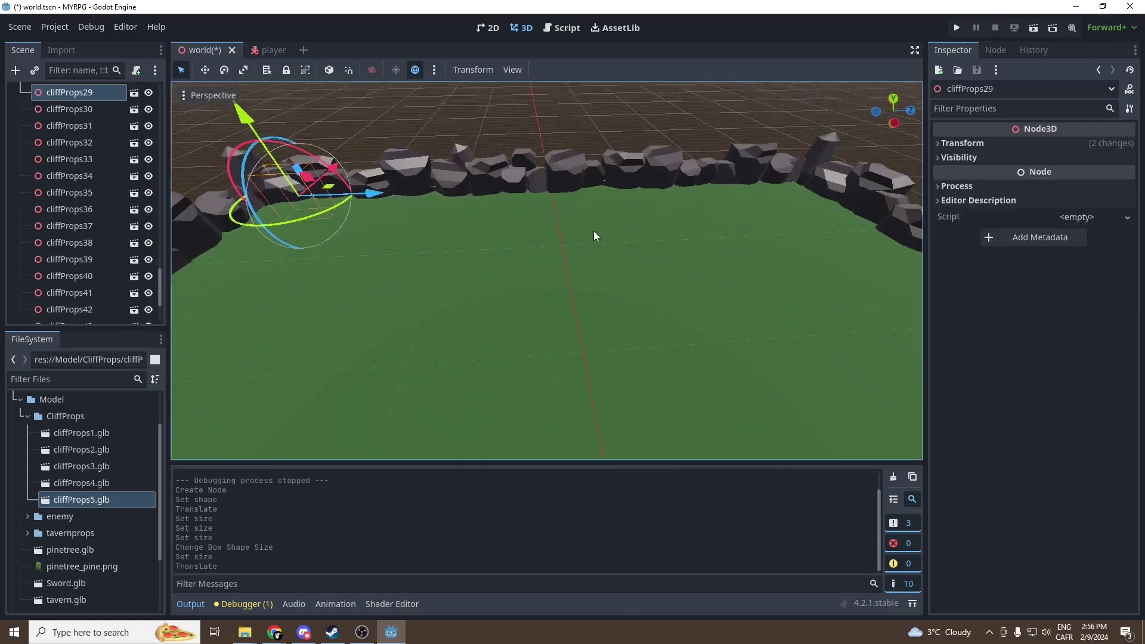
middle_click_drag(594, 232, 620, 286, "shift")
left_click(414, 226)
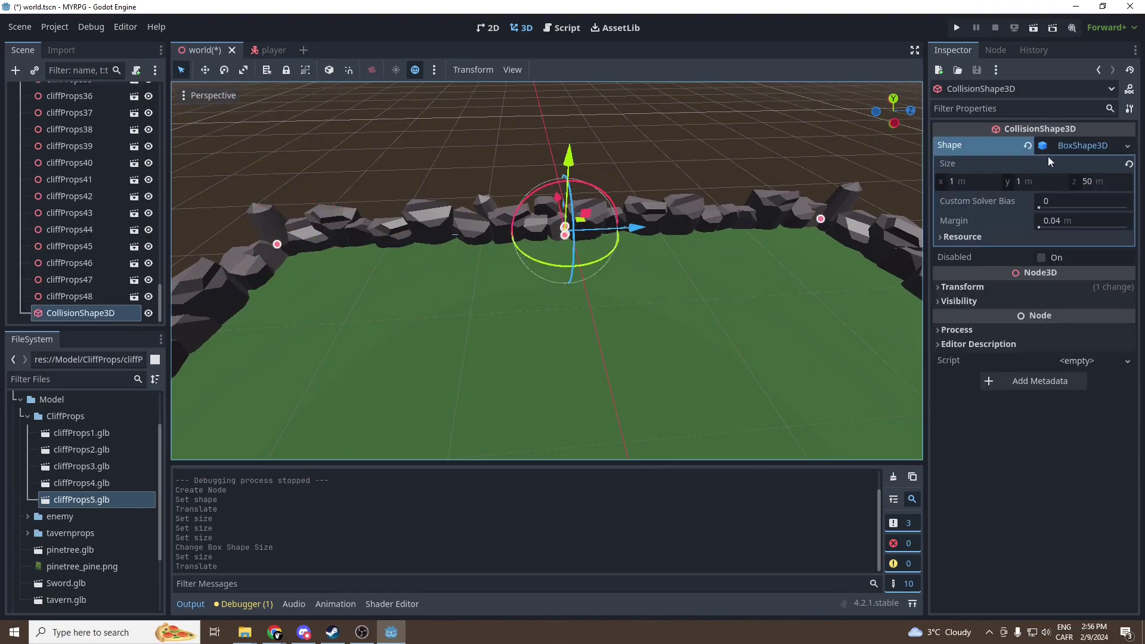
left_click(1037, 182)
type("5")
key("Return")
middle_click_drag(656, 176, 536, 157)
left_click_drag(516, 156, 528, 159)
mouse_move(690, 232)
middle_mouse_down()
mouse_move(689, 208)
mouse_move(689, 231)
mouse_move(620, 256)
mouse_move(633, 270)
mouse_move(658, 238)
mouse_move(708, 235)
middle_mouse_up()
scroll(653, 237, "down", 8)
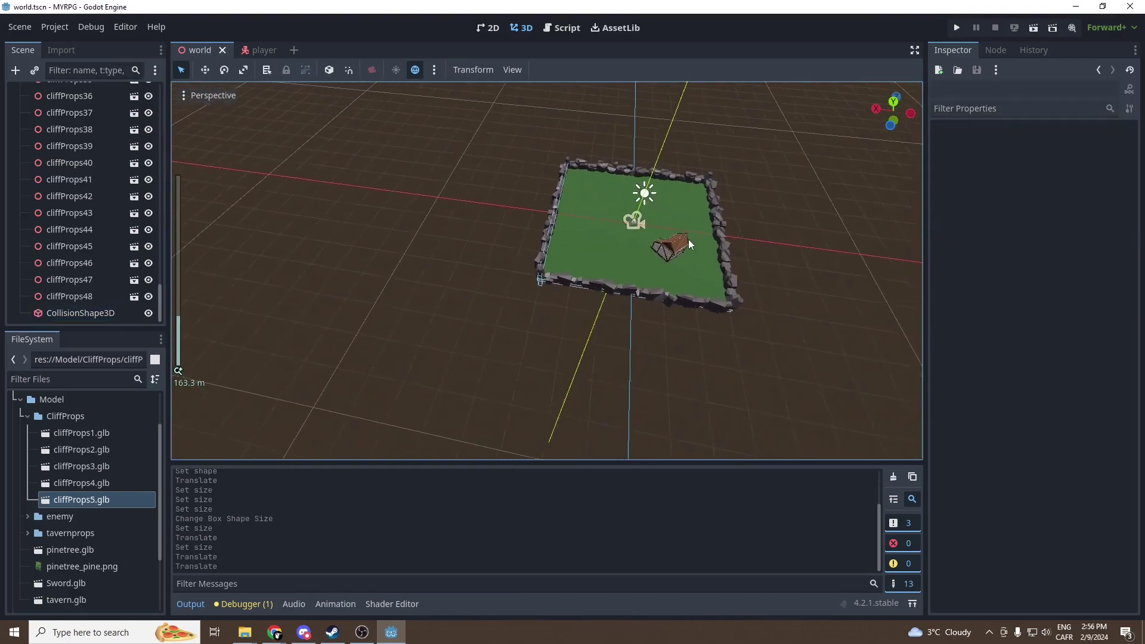
Step: Duplicate the collision box and move the copy along the x axis onto the opposite cliff row
middle_click_drag(688, 239, 624, 238, "shift")
scroll(470, 235, "up", 4)
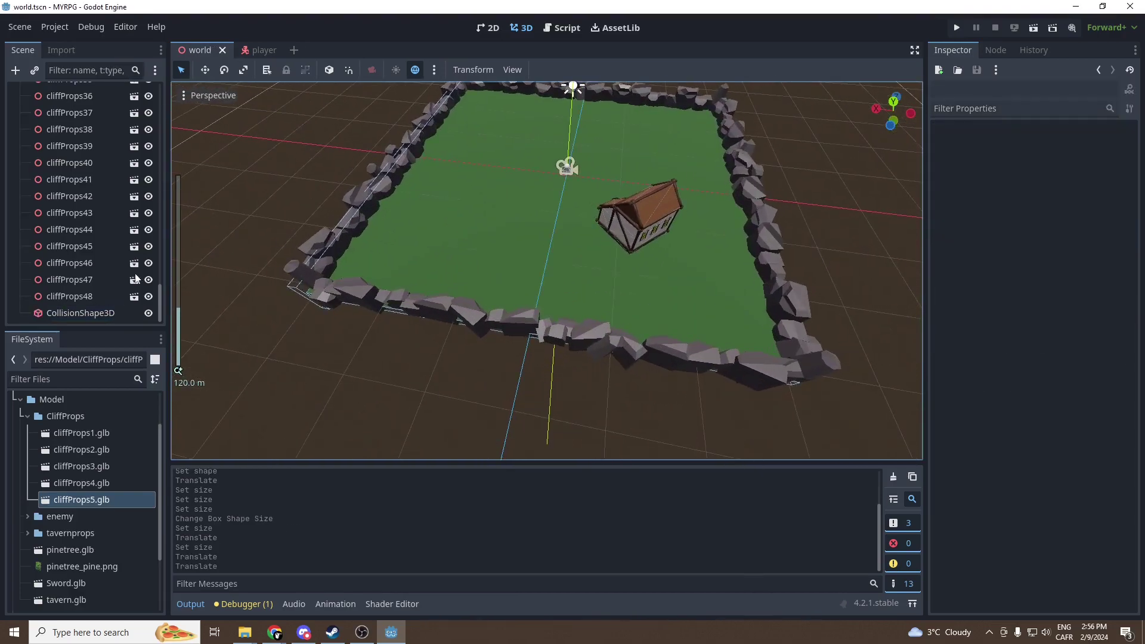
left_click(59, 312)
scroll(477, 241, "down", 2)
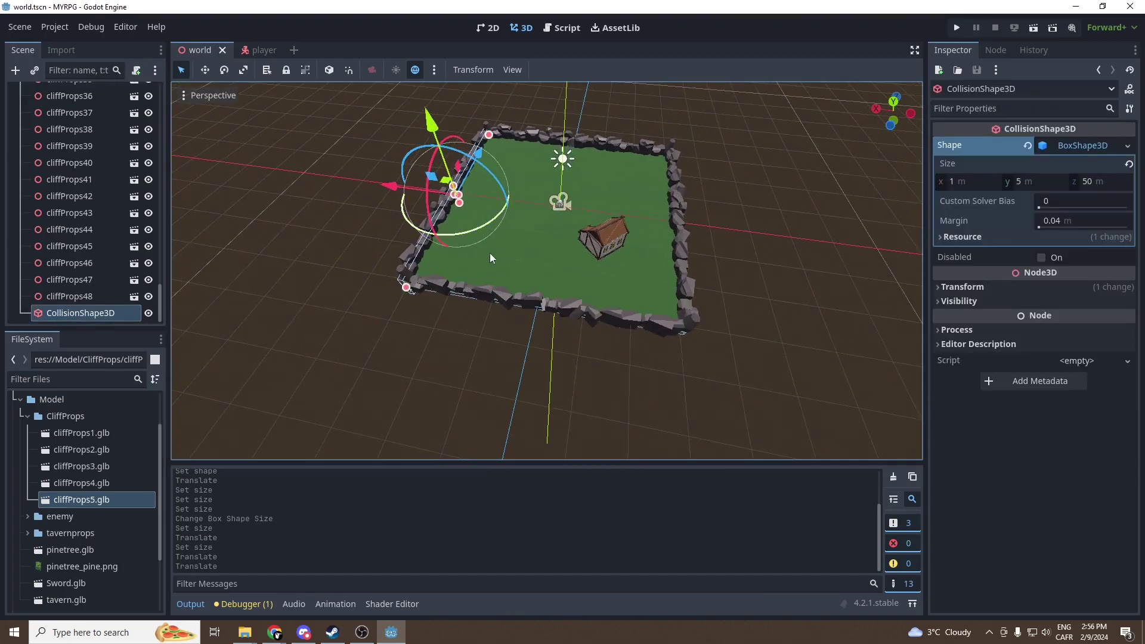
key("ctrl+d")
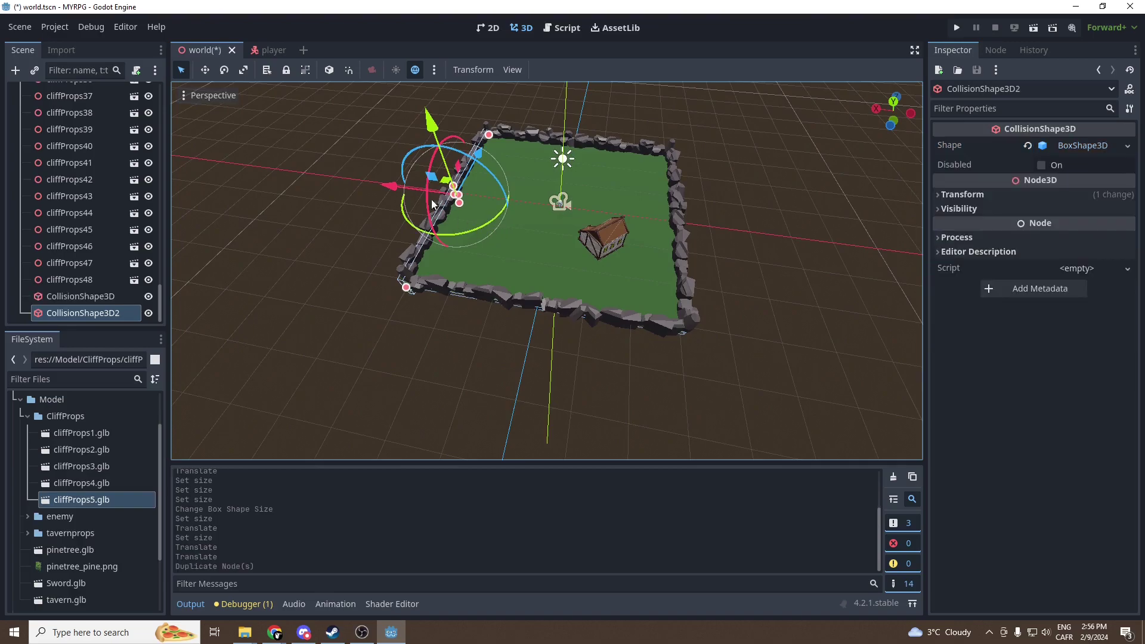
left_click_drag(390, 186, 596, 216)
scroll(856, 278, "up", 4)
scroll(603, 245, "up", 5)
left_click_drag(505, 145, 503, 145)
Step: Duplicate the first collision box, rotate the copy crosswise and move it onto an uncovered cliff row
left_click(746, 212)
middle_click_drag(610, 205, 605, 242)
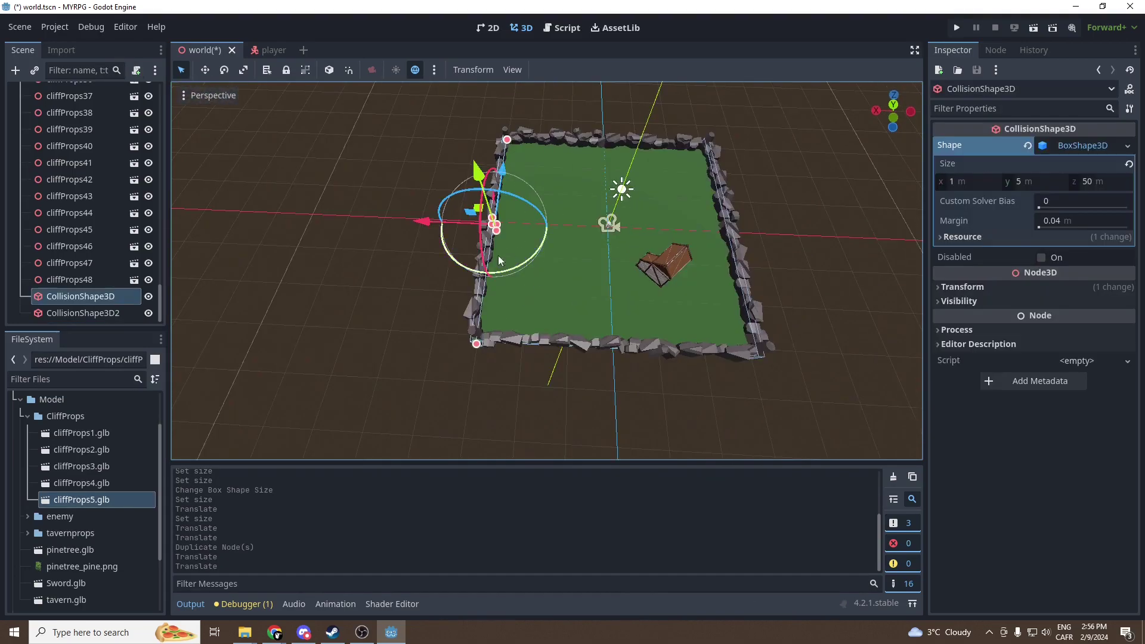
key("ctrl+d")
left_click_drag(422, 230, 537, 234)
left_click_drag(632, 272, 566, 266)
scroll(715, 220, "up", 5)
middle_click_drag(663, 258, 511, 258)
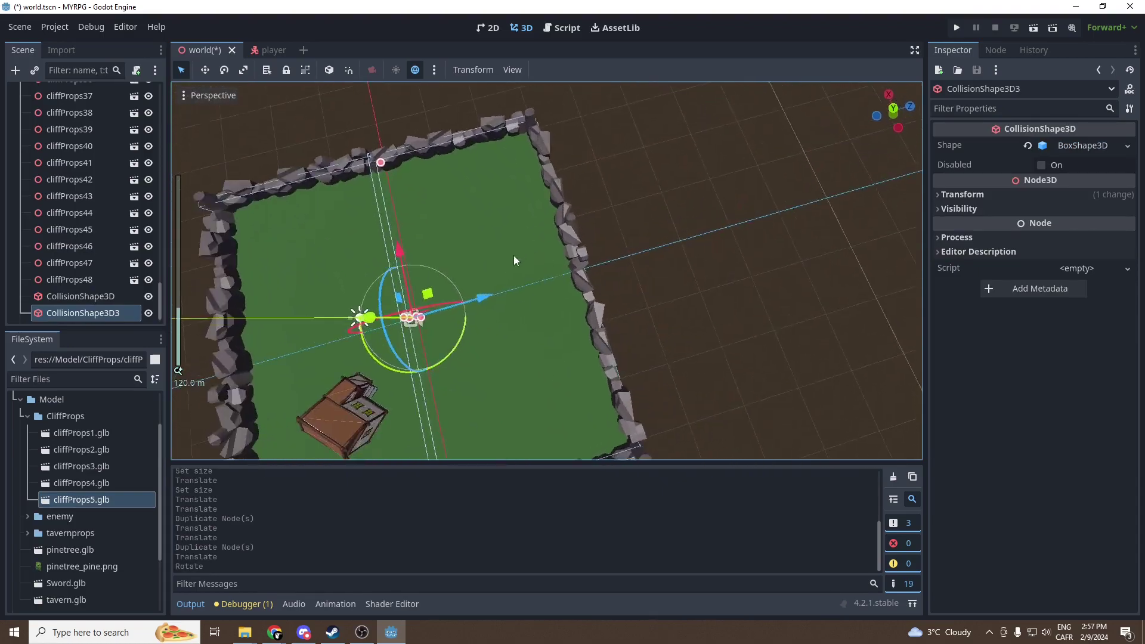
left_click_drag(471, 301, 413, 275)
Step: Duplicate the crosswise collision box and move the copy onto the last uncovered cliff row beside the tavern
scroll(628, 292, "down", 2)
key("ctrl+d")
scroll(388, 302, "up", 2)
middle_click_drag(395, 300, 514, 230, "shift")
scroll(585, 160, "down", 2)
Step: Save the world scene and collapse the Cliff node in the scene tree
key("ctrl+s")
middle_click_drag(586, 160, 571, 252, "shift")
scroll(106, 155, "up", 14)
scroll(84, 188, "up", 15)
left_click(26, 209)
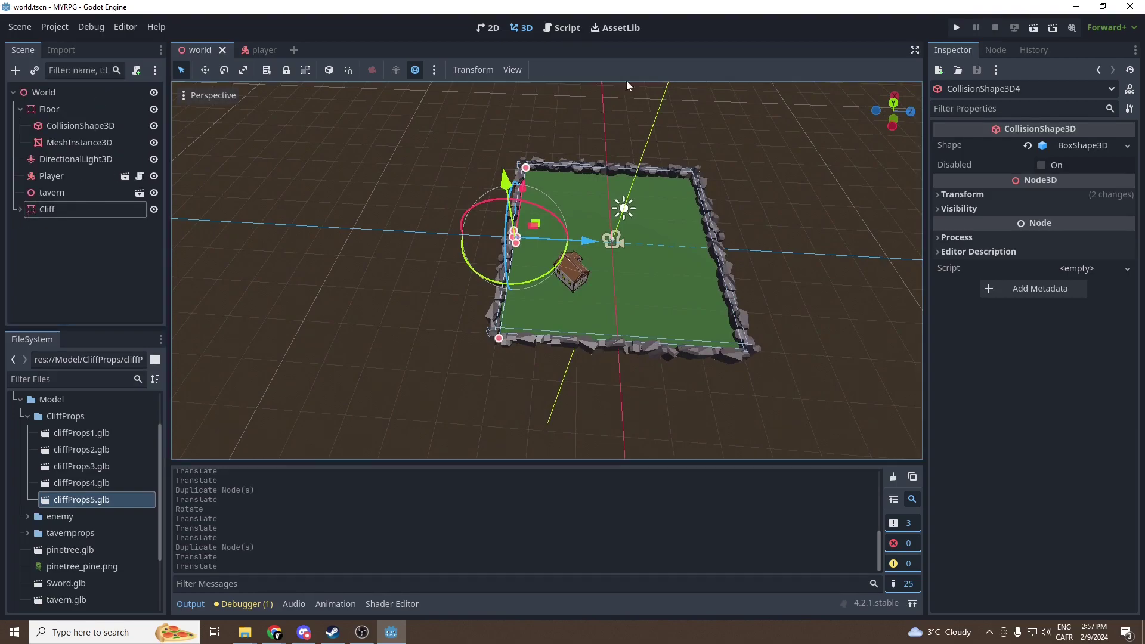
Step: Run the project, walk the player against the cliff rocks to test the collision walls, then close the game and save the scene
left_click(957, 28)
key("w")
key("w")
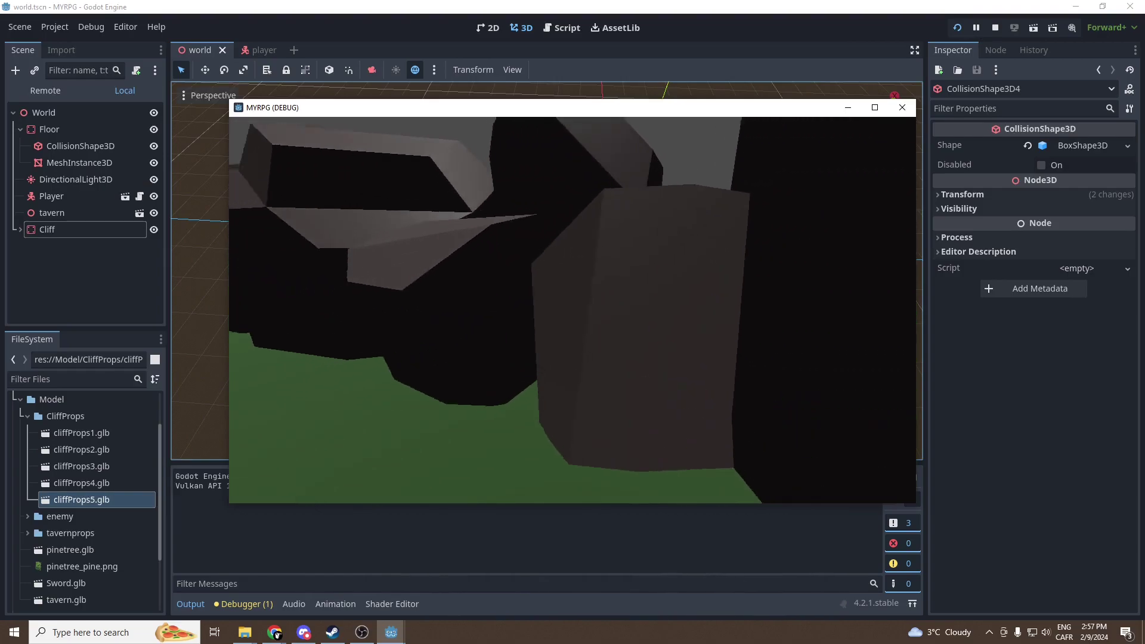
key("a")
key("w")
key("d")
key("w")
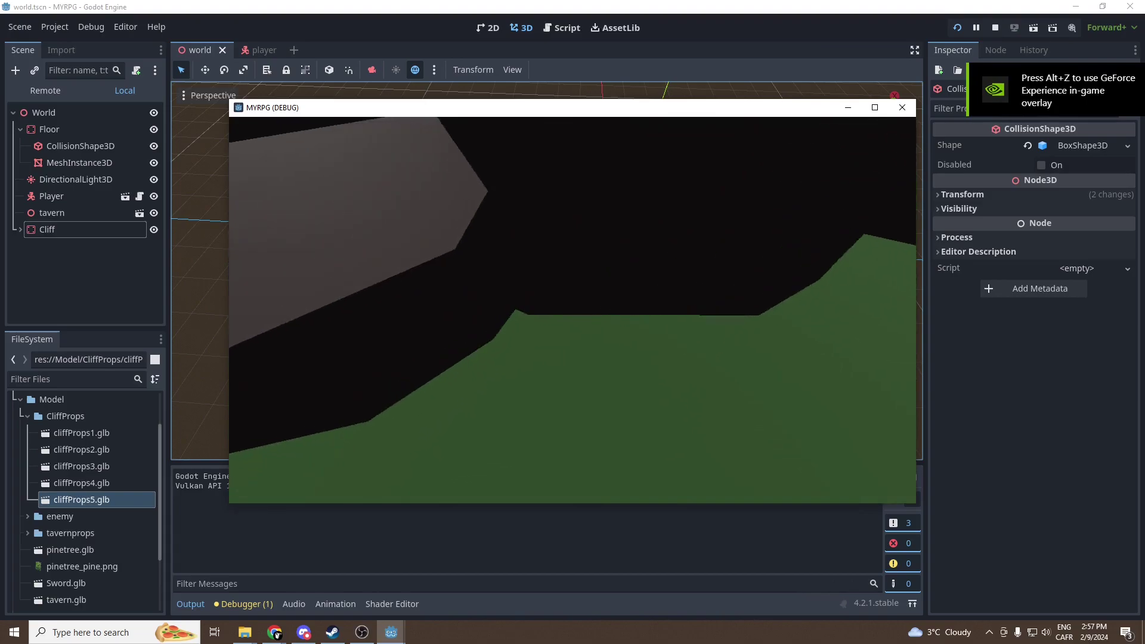
key("w")
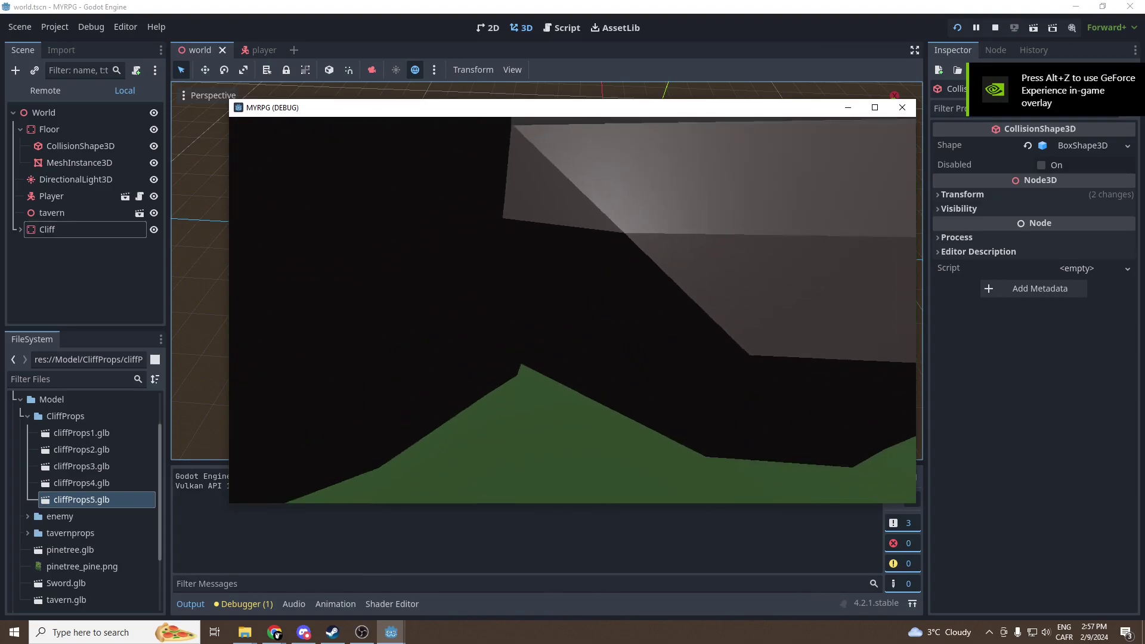
key("w")
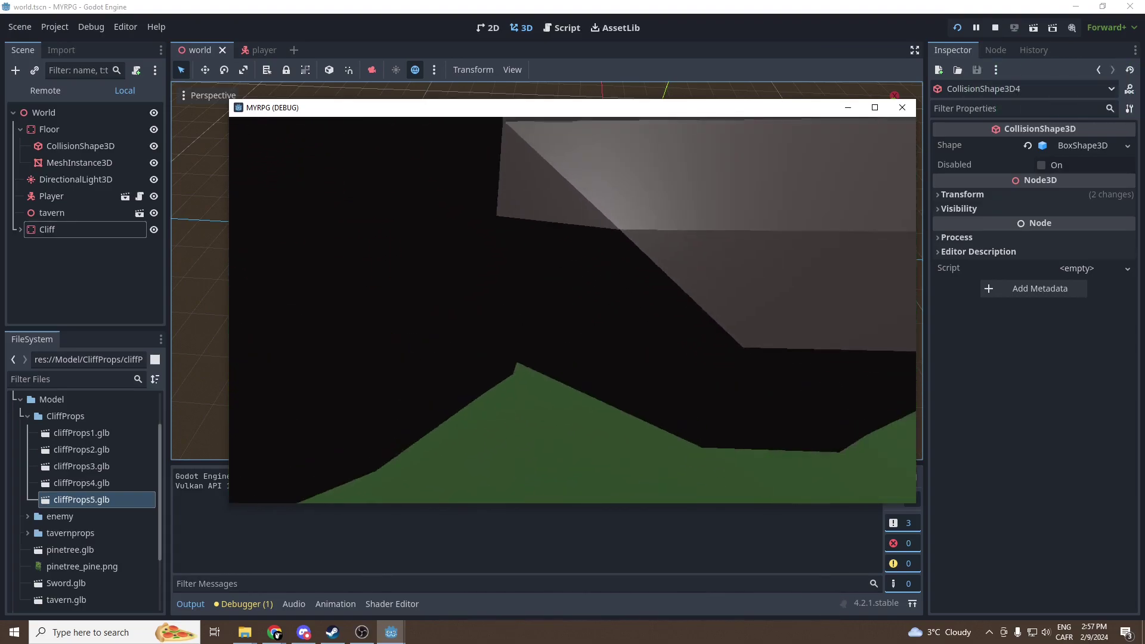
key("w")
key("w")
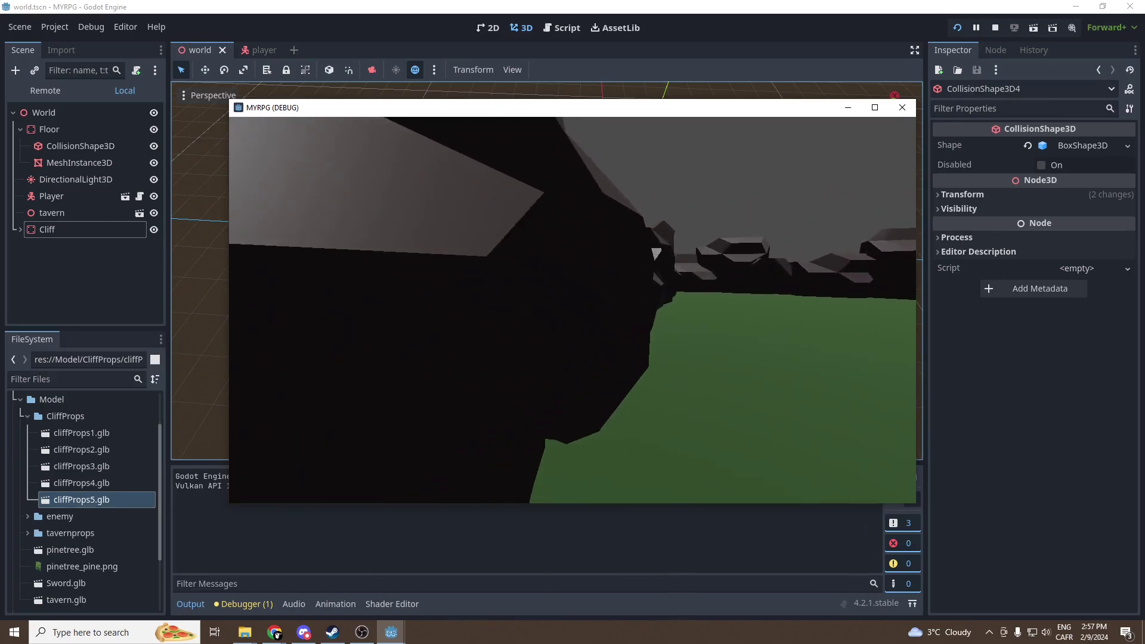
key("w")
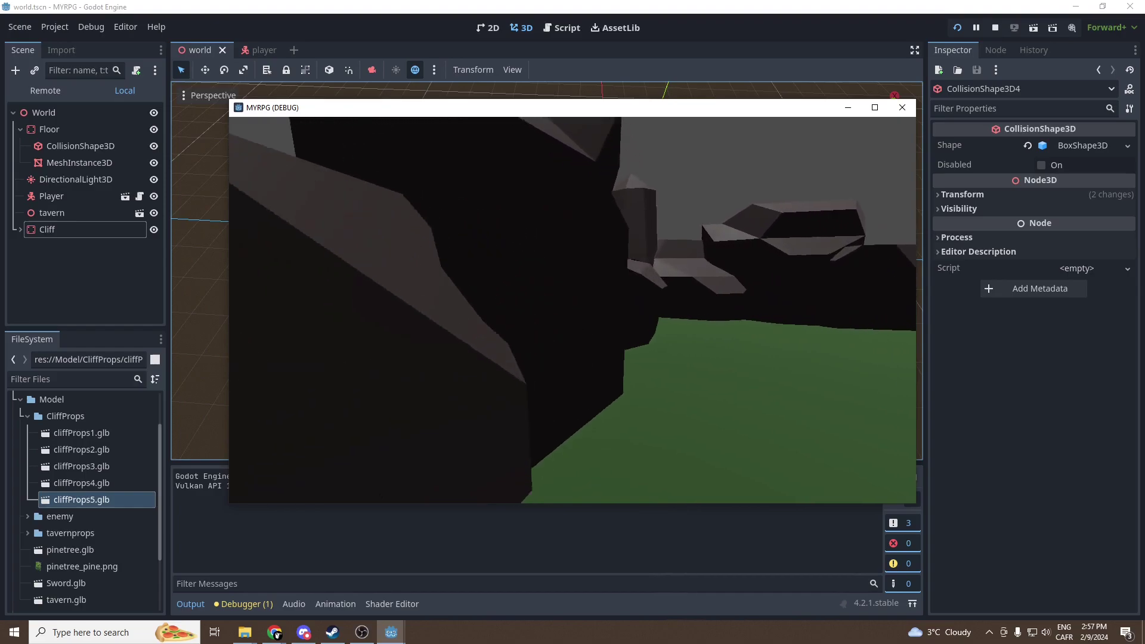
key("w")
key("Escape")
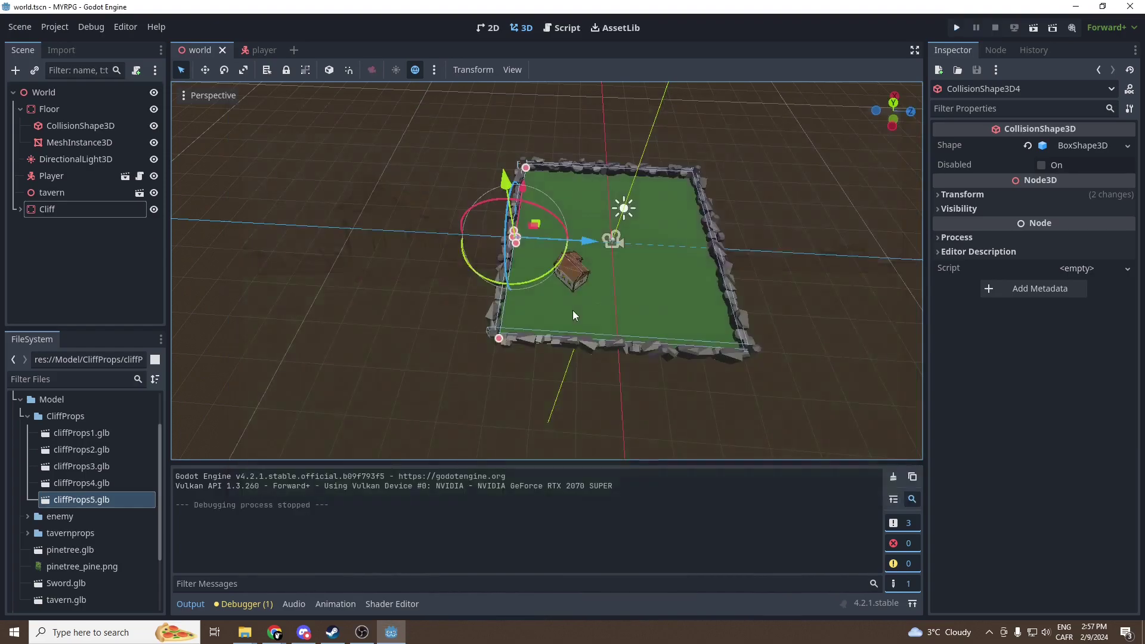
key("ctrl+s")
Step: Add a StaticBody3D node under World and name it Tree
left_click(755, 318)
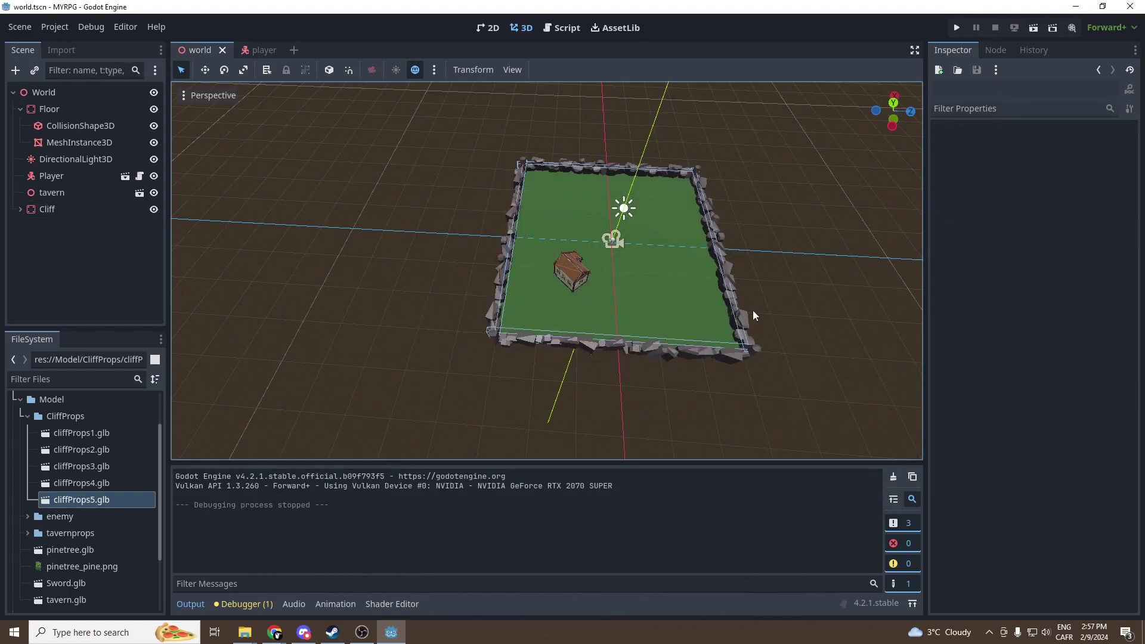
middle_click_drag(753, 310, 667, 309, "shift")
scroll(614, 298, "up", 15)
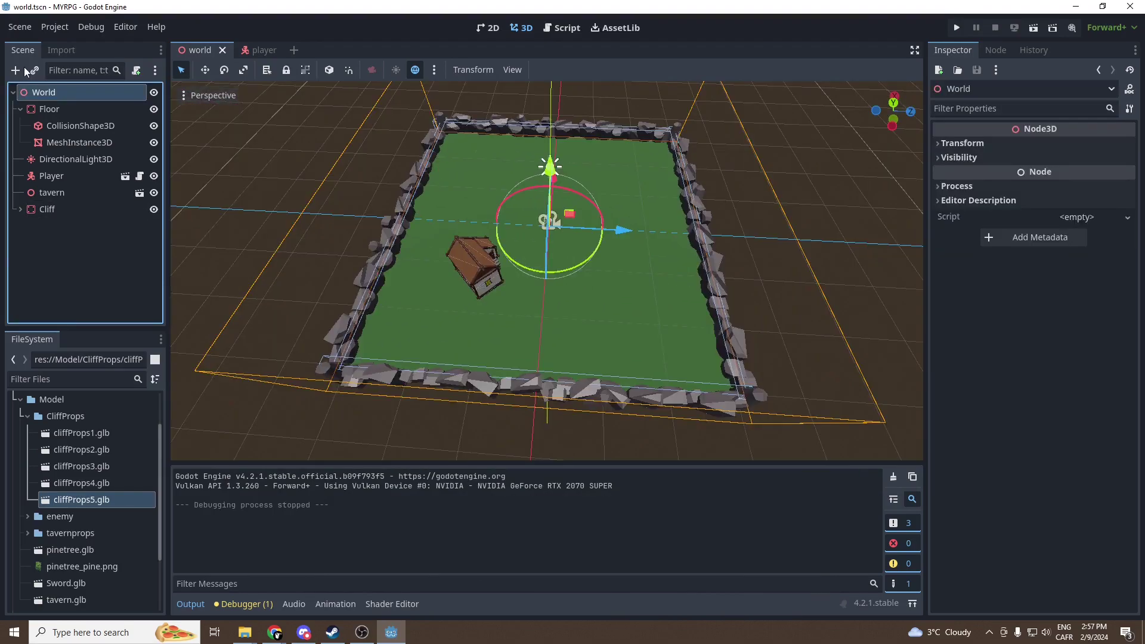
left_click(16, 69)
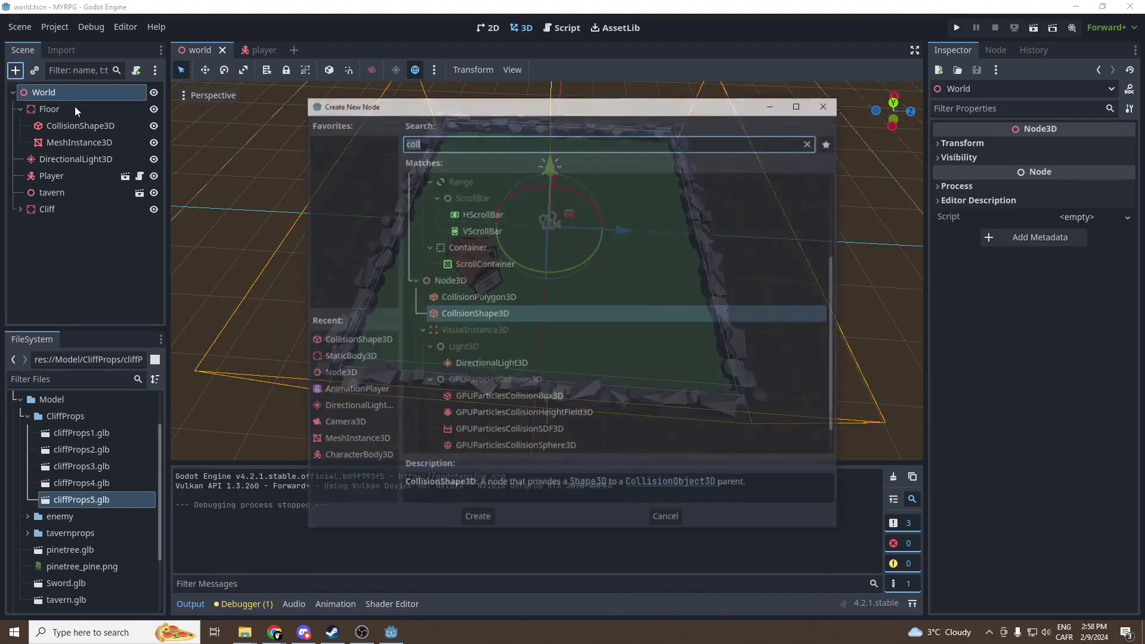
type("sta")
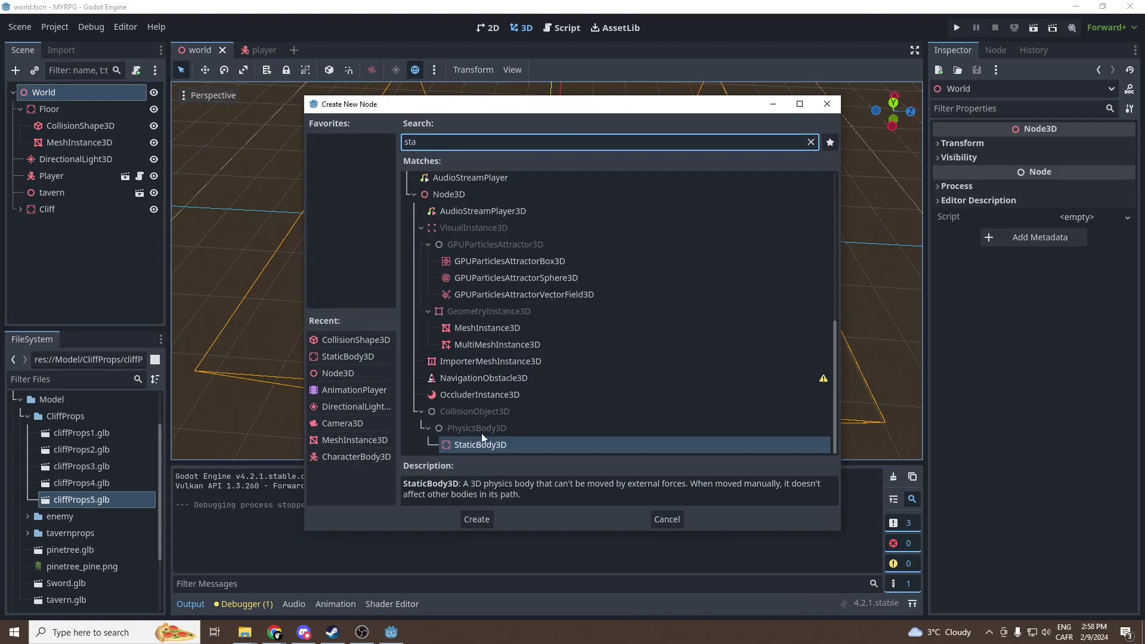
left_click(476, 519)
double_click(72, 226)
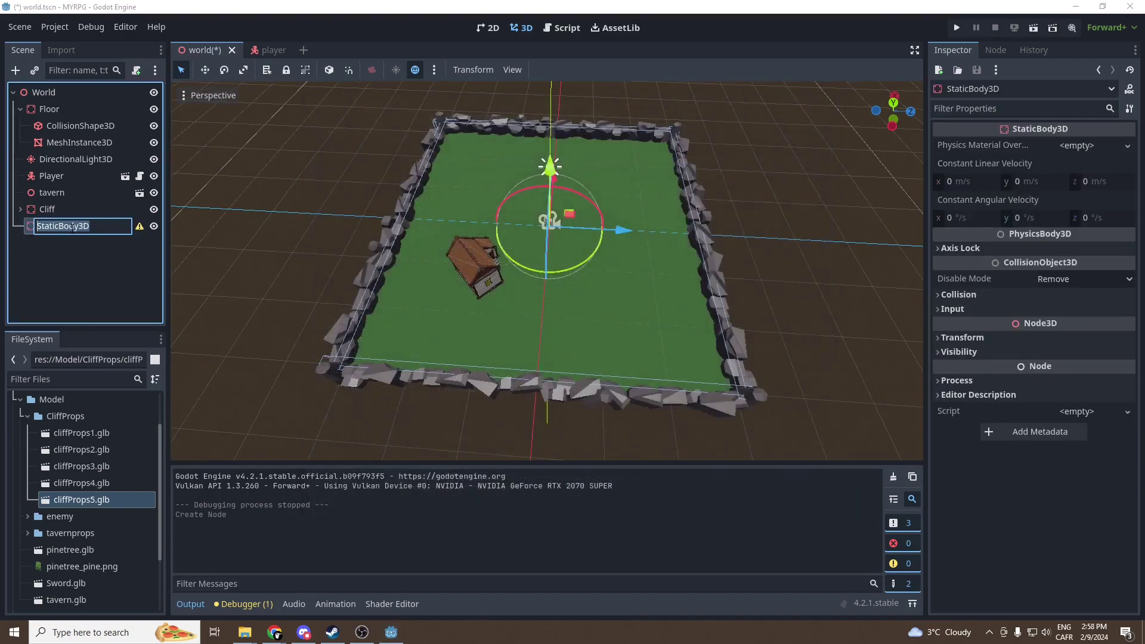
type("Tree")
key("Return")
Step: Save the Tree branch as its own scene, tree.tscn, in the Objects folder
right_click(70, 228)
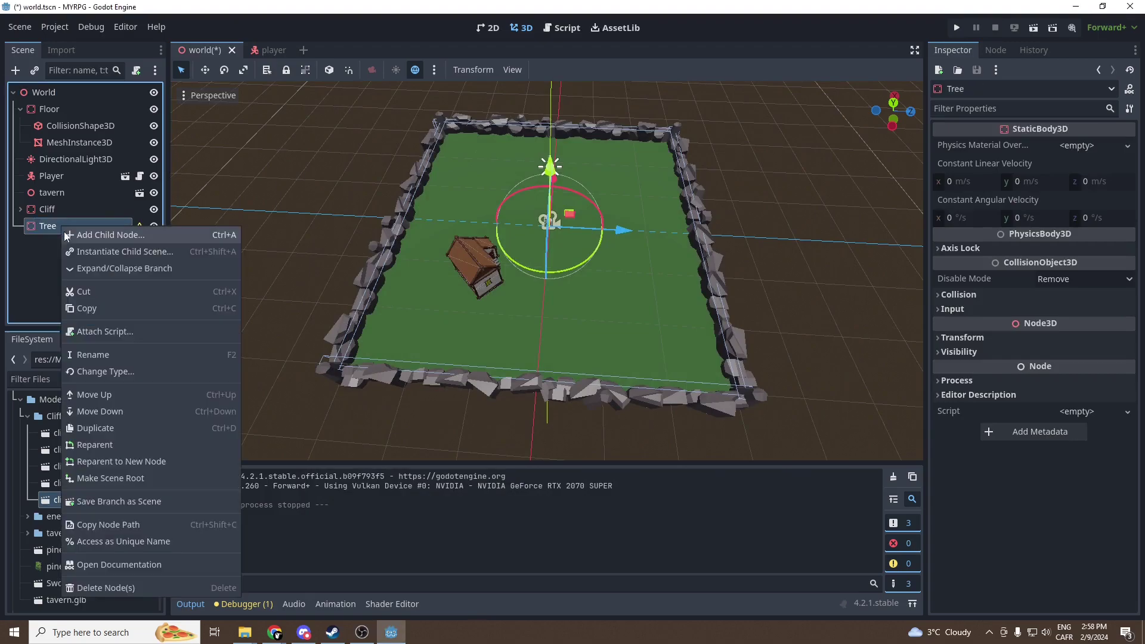
left_click(124, 502)
double_click(534, 195)
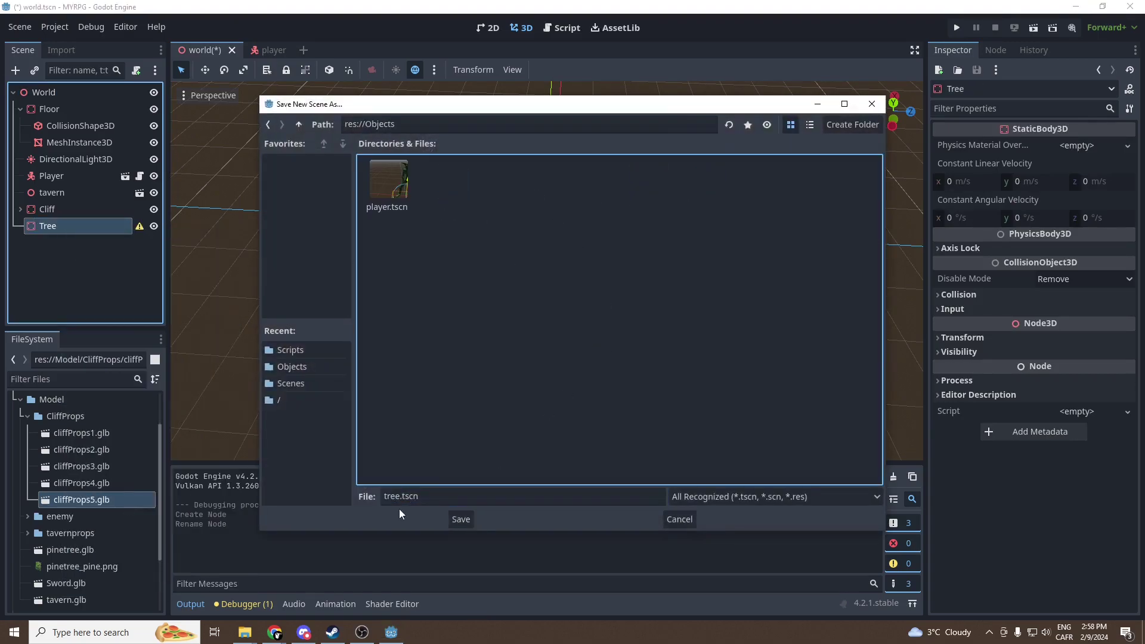
left_click(461, 519)
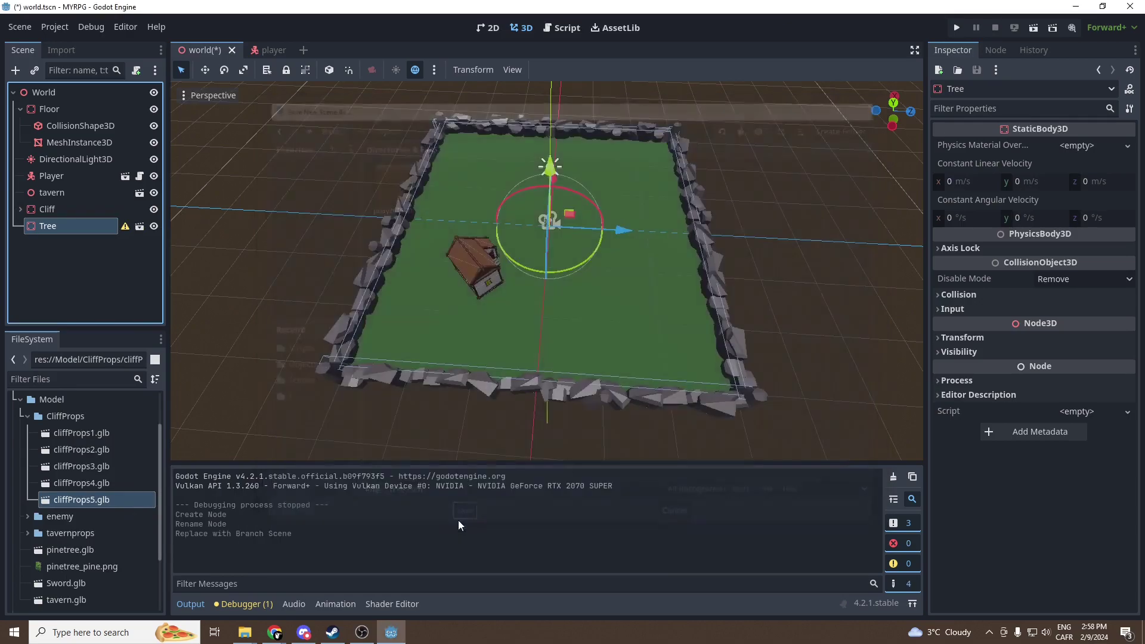
Step: Open the Tree scene for editing and add a CollisionShape3D under its root node
left_click(141, 225)
left_click(48, 92)
key("ctrl+a")
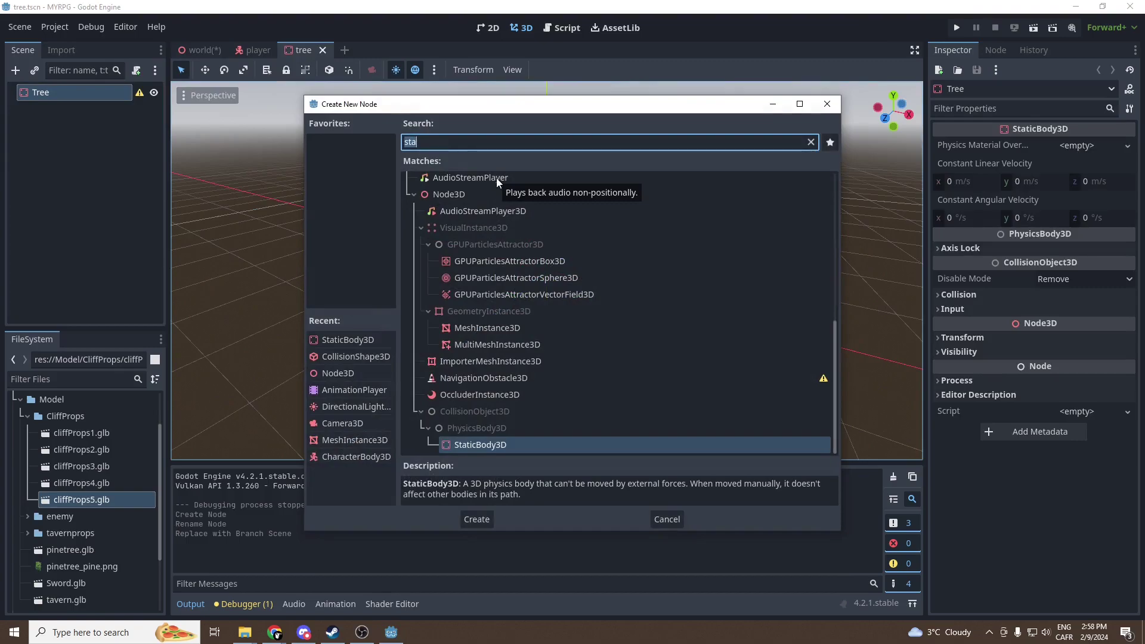
type("coll")
key("Return")
Step: Add the pinetree.glb model to the tree scene and reset its position to the origin
left_click(27, 416)
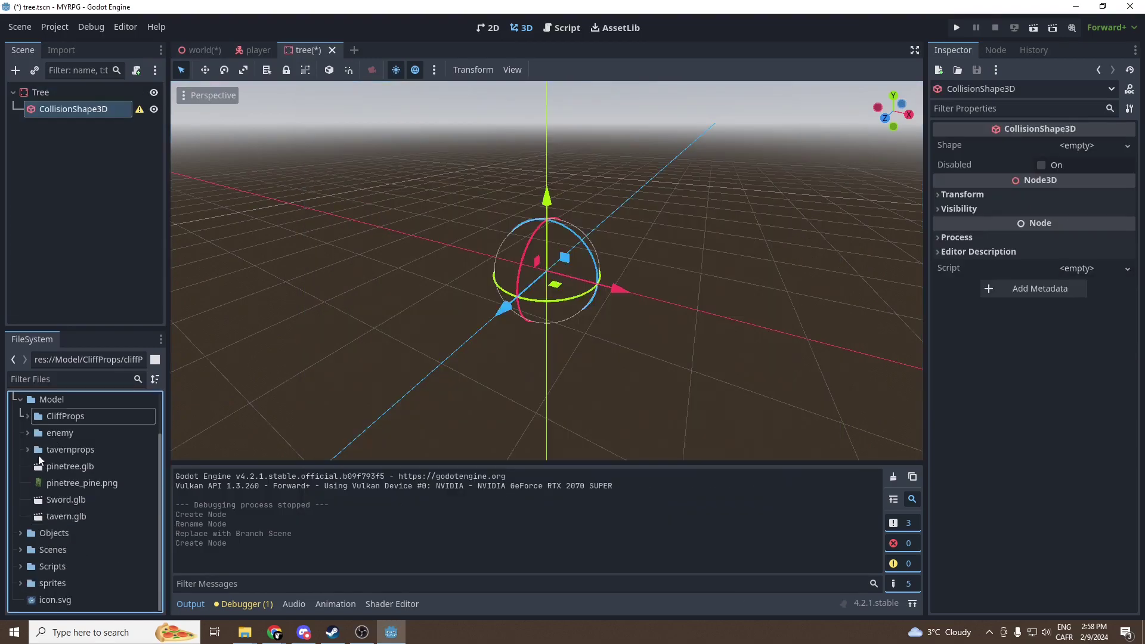
left_click_drag(46, 465, 545, 281)
scroll(449, 268, "up", 4)
middle_click_drag(450, 268, 508, 242)
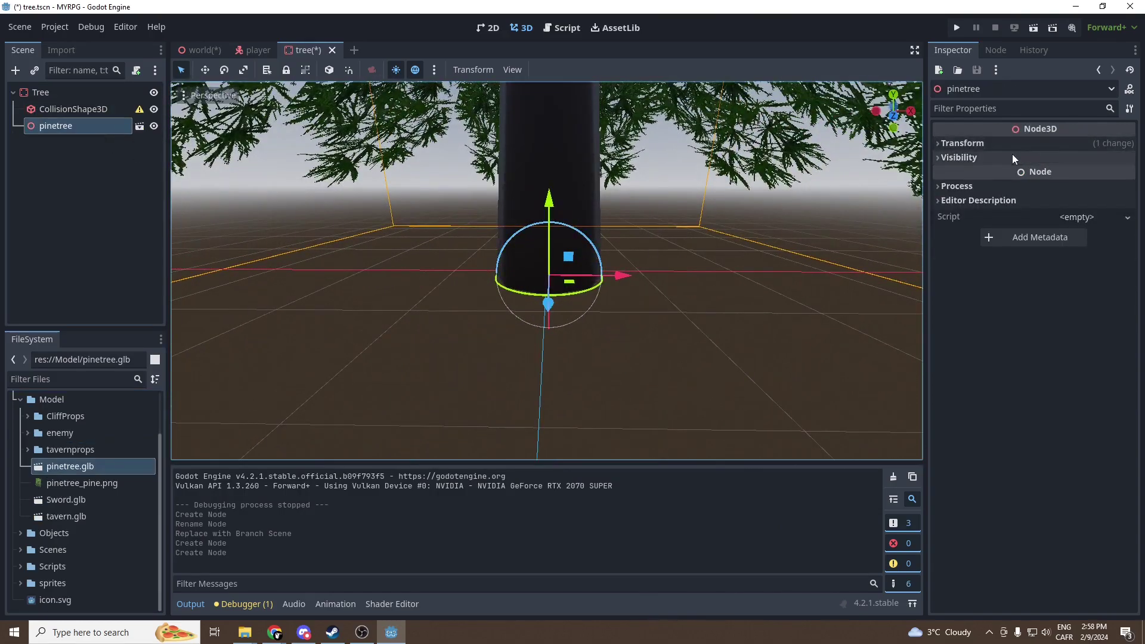
left_click(987, 144)
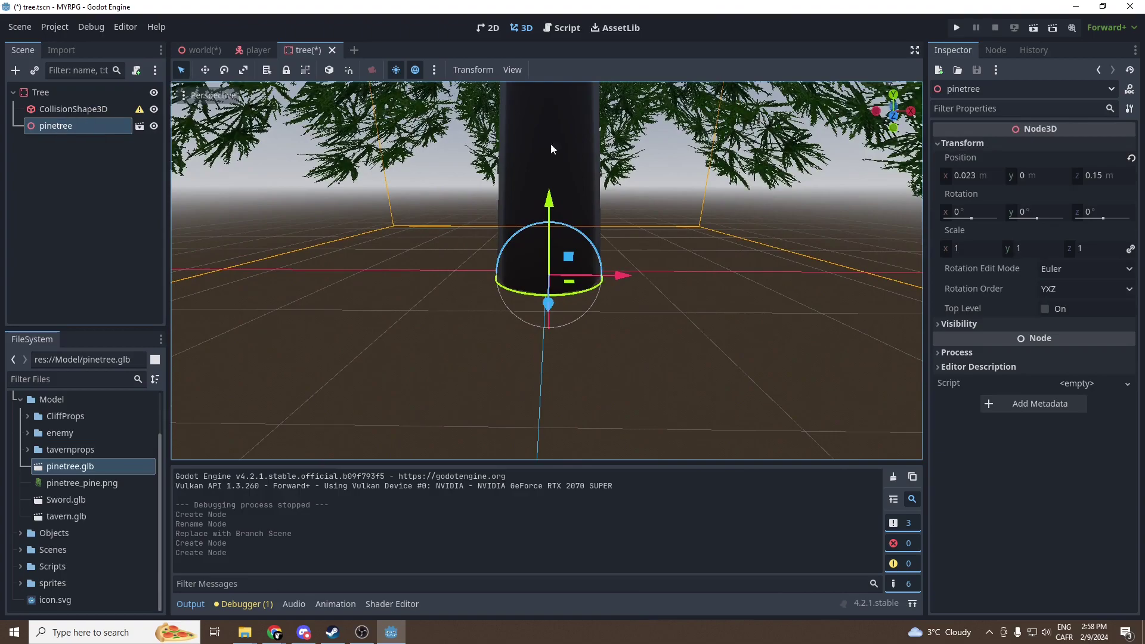
left_click(1131, 158)
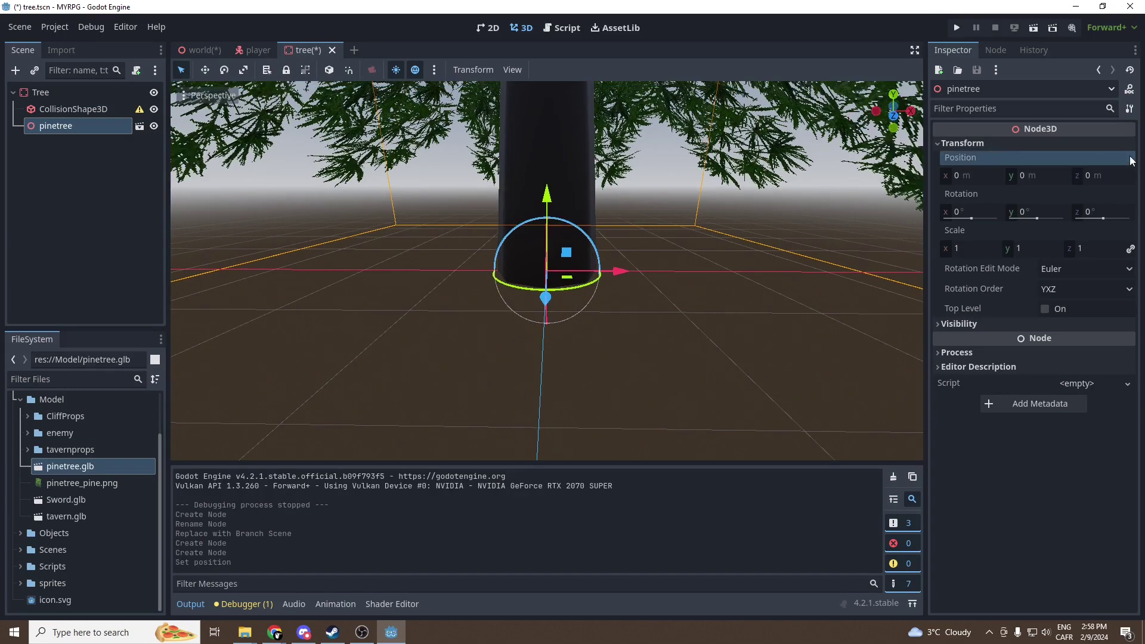
Step: Give the tree's collision shape a CapsuleShape3D and raise it so it surrounds the lower trunk
scroll(682, 208, "down", 8)
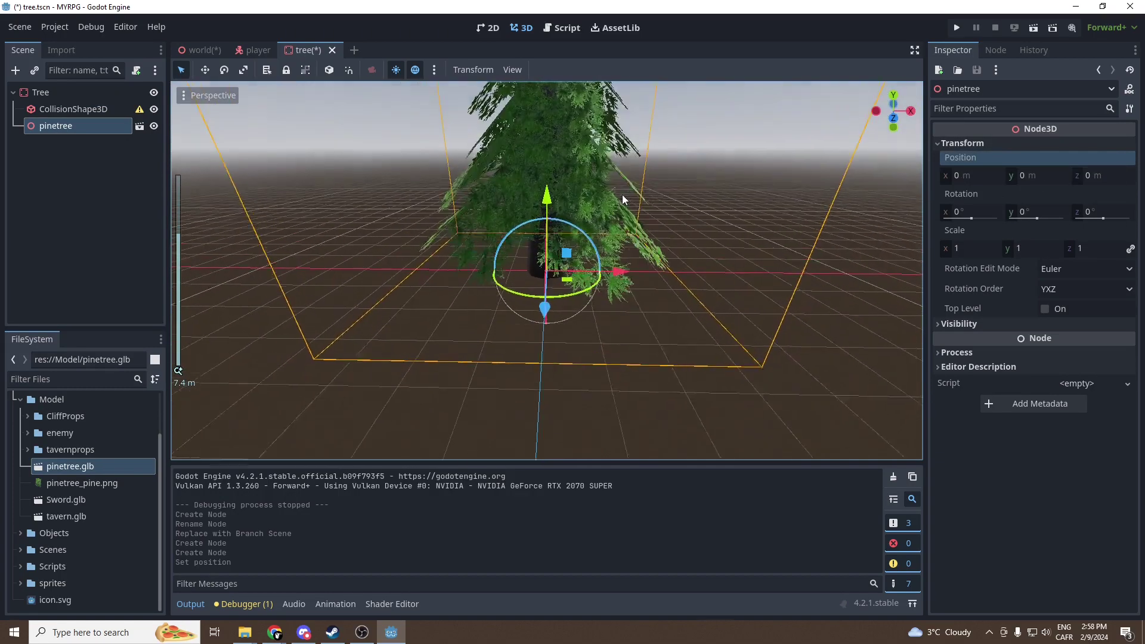
middle_click_drag(621, 195, 599, 302)
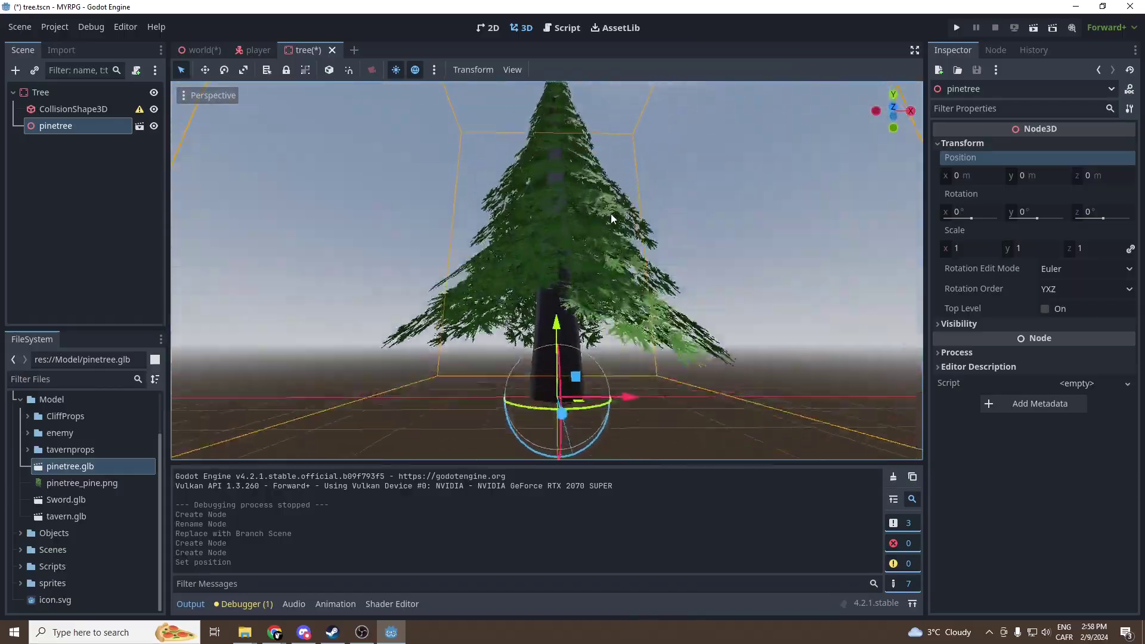
scroll(599, 302, "up", 2)
scroll(613, 288, "up", 5)
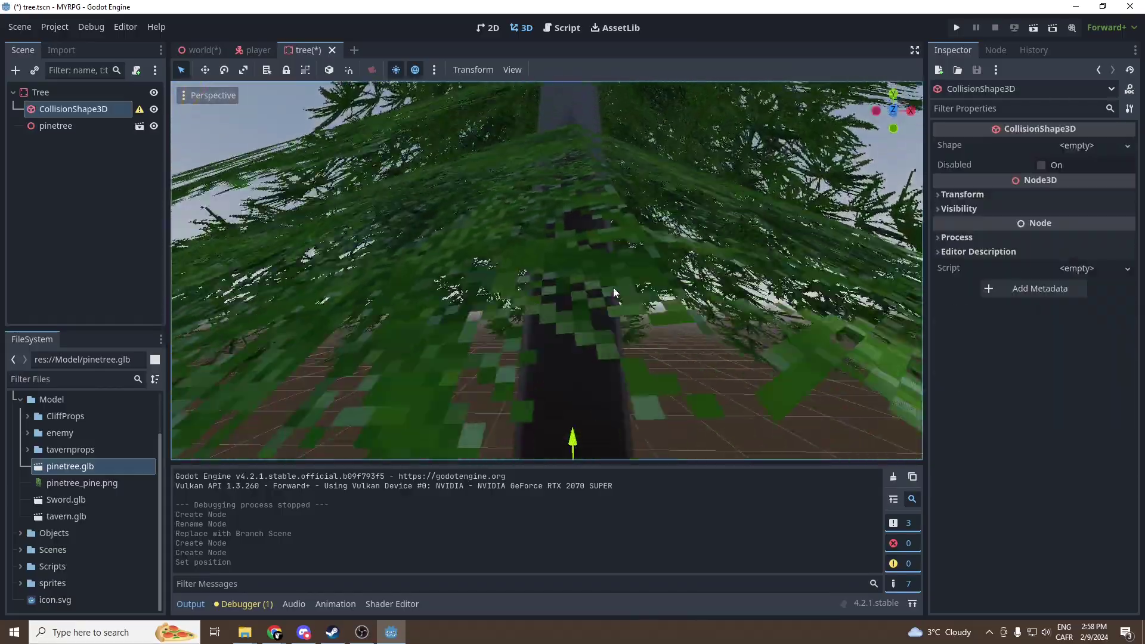
scroll(609, 325, "down", 6)
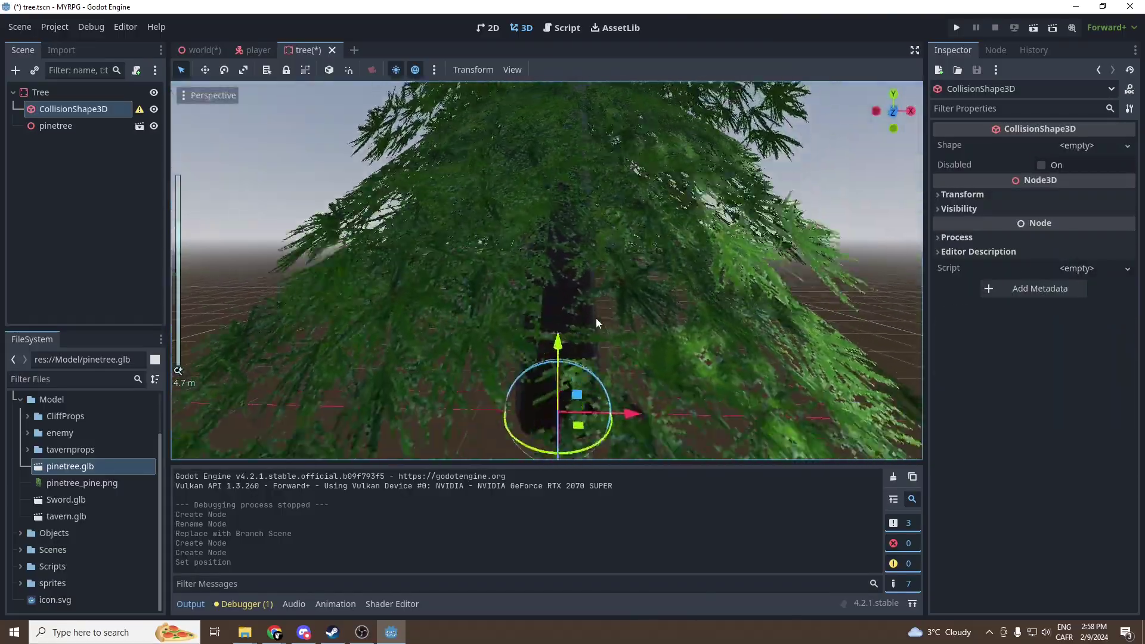
scroll(595, 316, "down", 3)
left_click(1088, 146)
left_click(1072, 178)
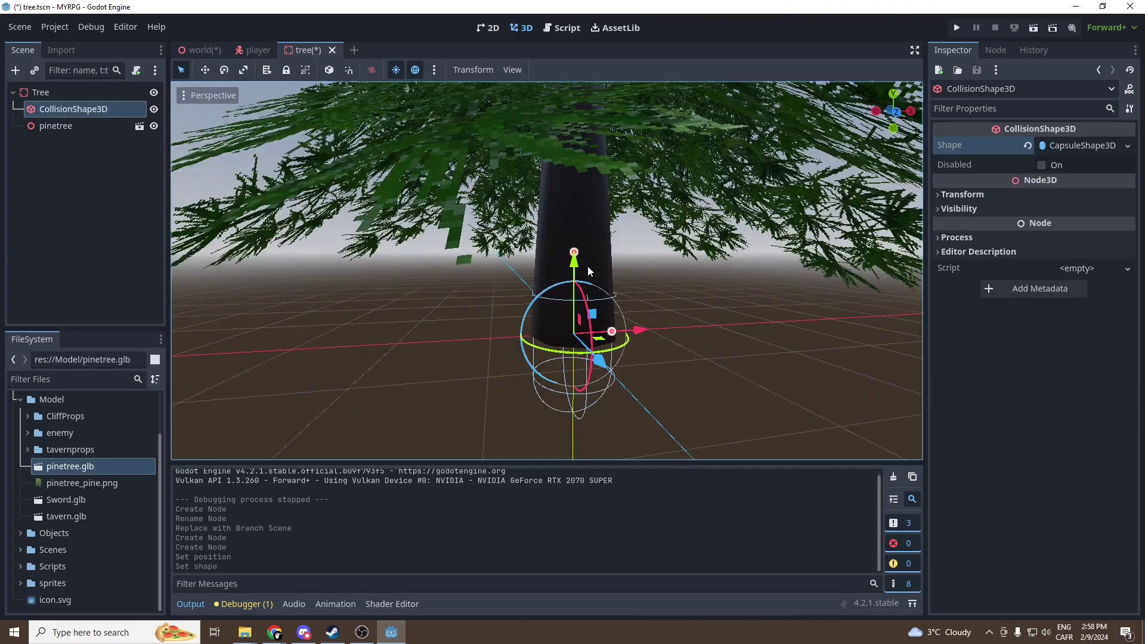
left_click_drag(574, 262, 659, 241)
Step: Check how the capsule fits around the pine trunk and save the tree scene
middle_click_drag(658, 237, 635, 237)
scroll(636, 237, "down", 3)
left_click(620, 229)
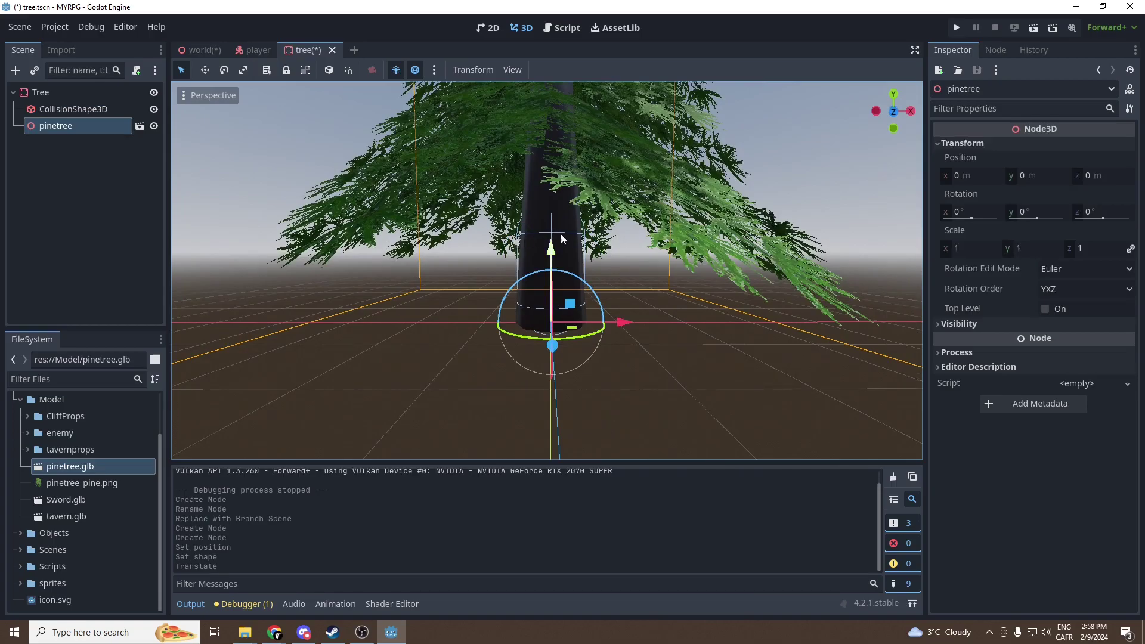
middle_click_drag(555, 236, 565, 233)
scroll(564, 233, "down", 5)
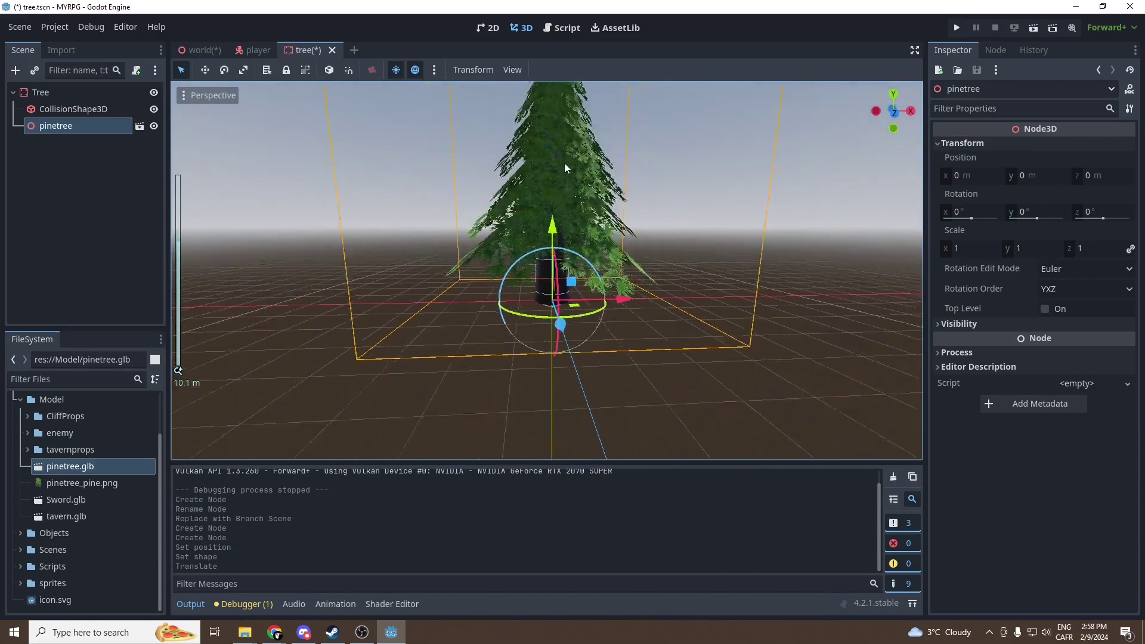
scroll(553, 198, "up", 8)
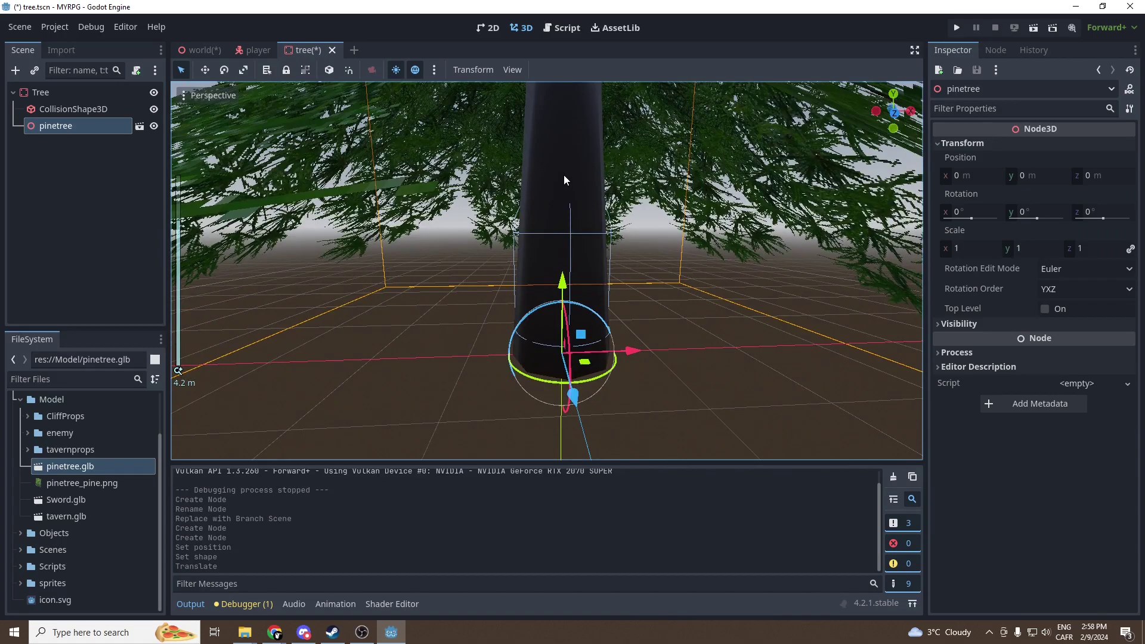
scroll(575, 174, "down", 7)
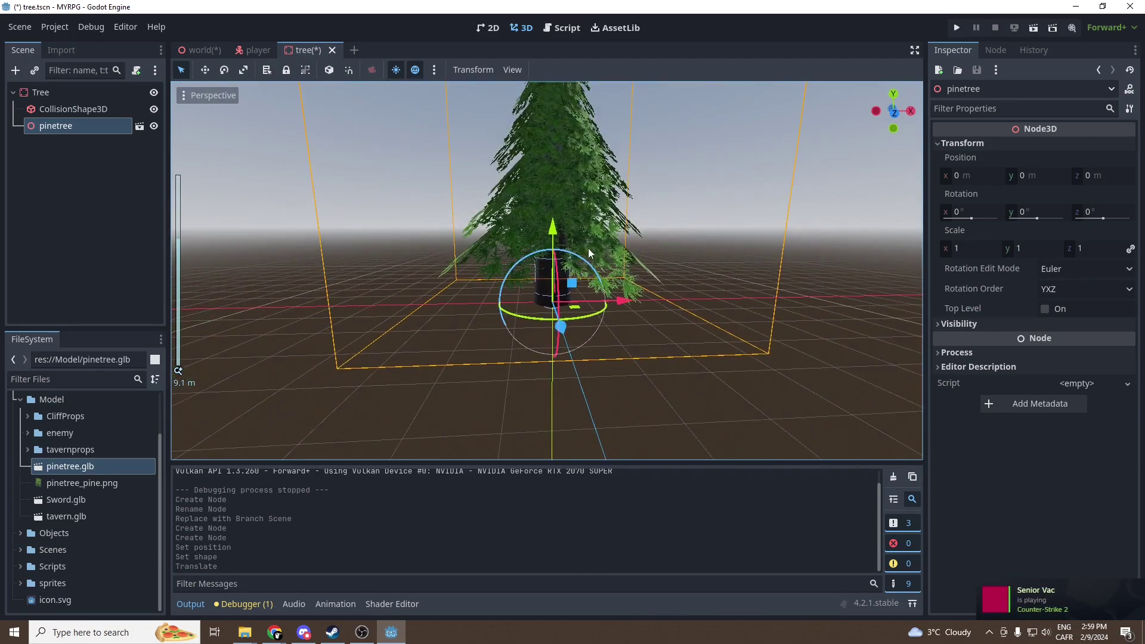
left_click(672, 220)
key("ctrl+s")
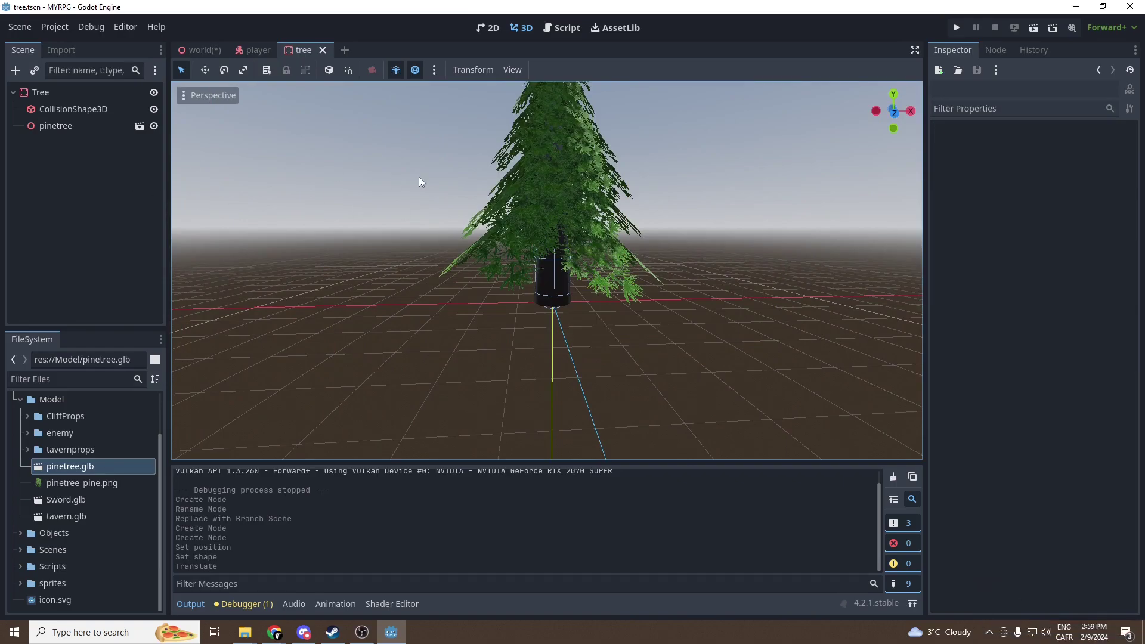
Step: Return to the world scene and move the tree from the centre to the grass beyond the tavern
left_click(201, 50)
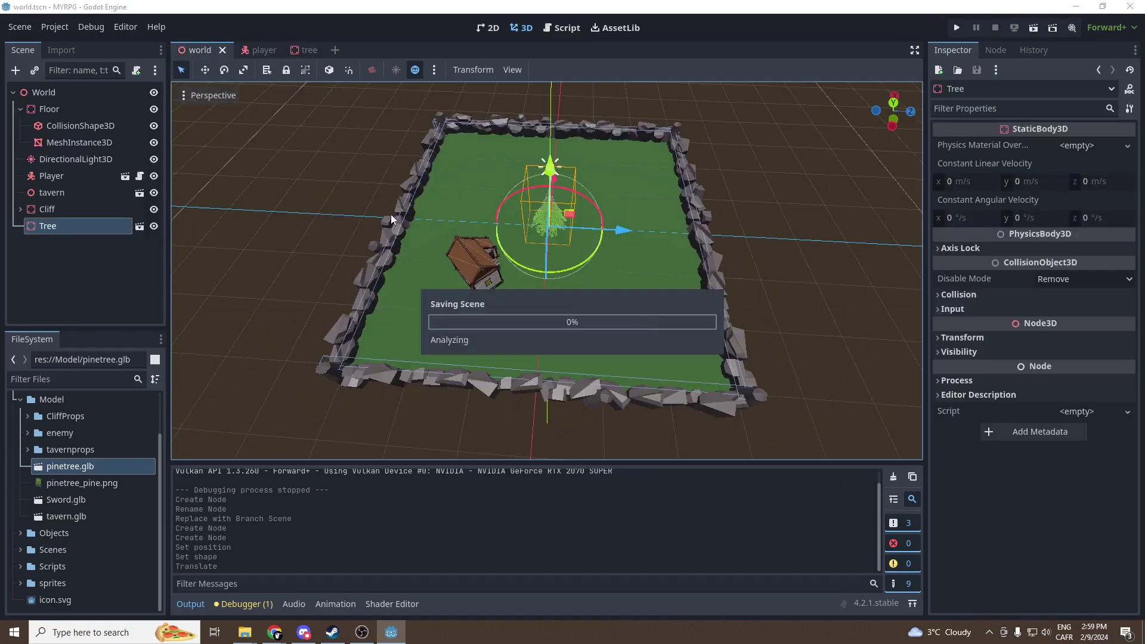
scroll(641, 220, "up", 8)
left_click_drag(627, 205, 547, 194)
left_click_drag(476, 171, 485, 138)
Step: Place five more instances of tree.tscn from the Objects folder across the grass around the tavern
left_click(20, 399)
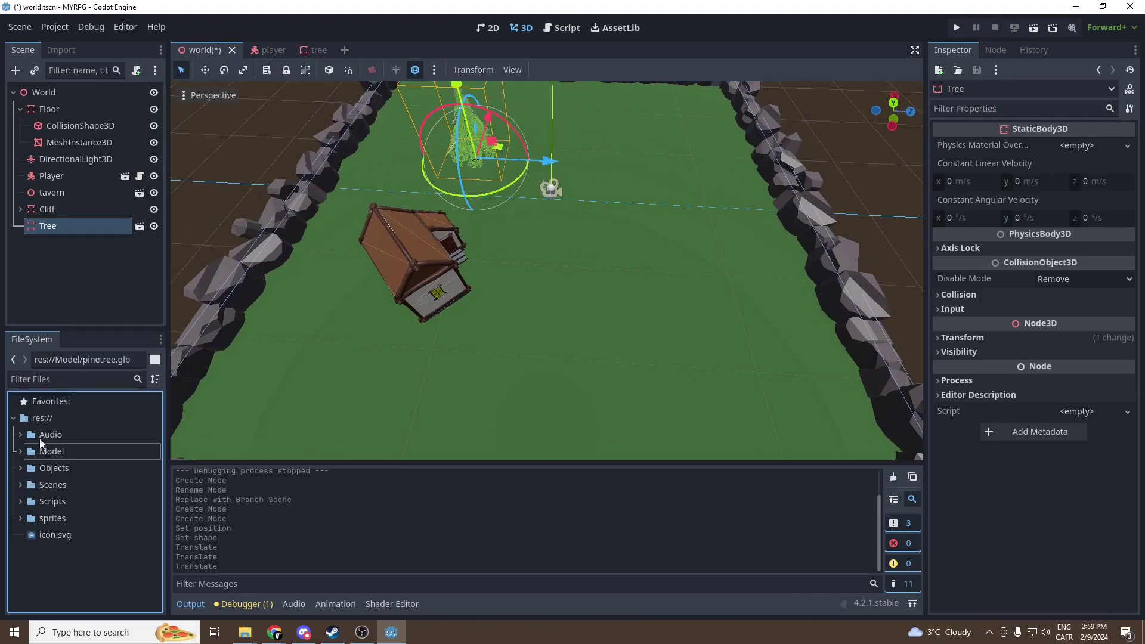
left_click(20, 468)
left_click_drag(63, 502, 656, 335)
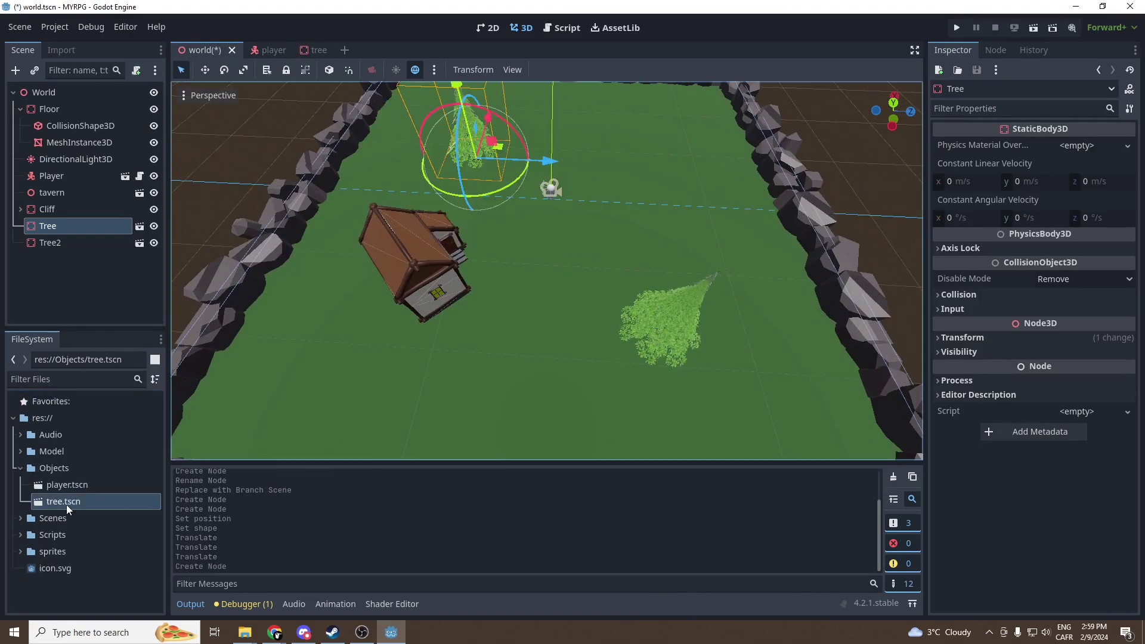
left_click_drag(67, 504, 627, 156)
left_click_drag(64, 501, 472, 415)
scroll(531, 378, "down", 8)
Step: Move the tree nearest the front cliff row inward, add three more tree.tscn instances on open grass and save the world
left_click(514, 341)
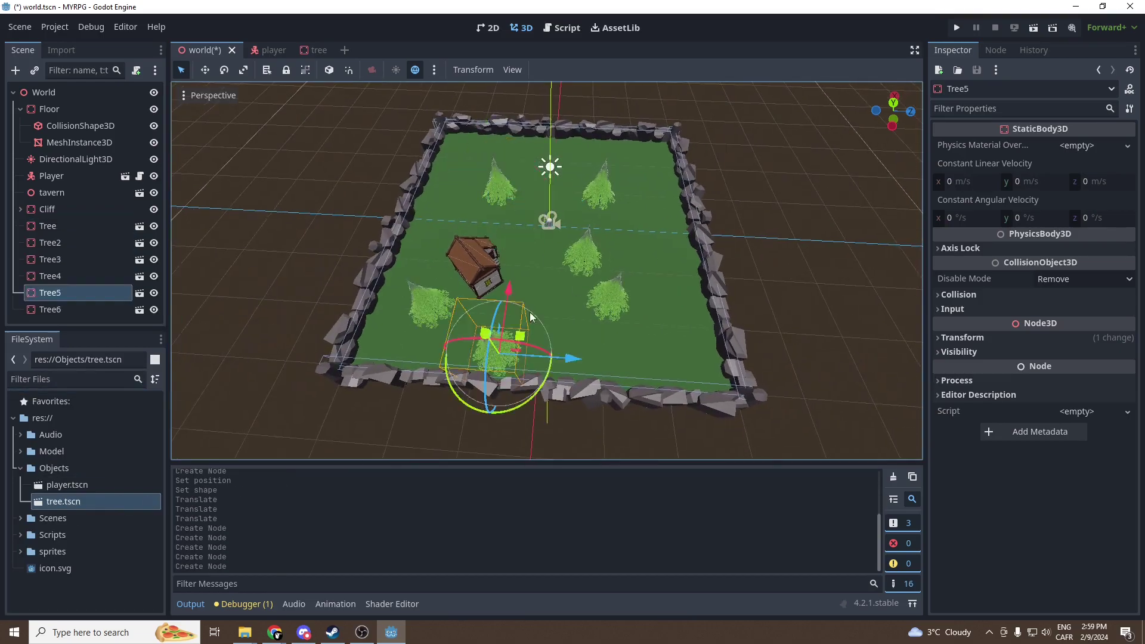
left_click_drag(529, 312, 532, 299)
left_click_drag(63, 501, 660, 252)
left_click_drag(63, 502, 456, 182)
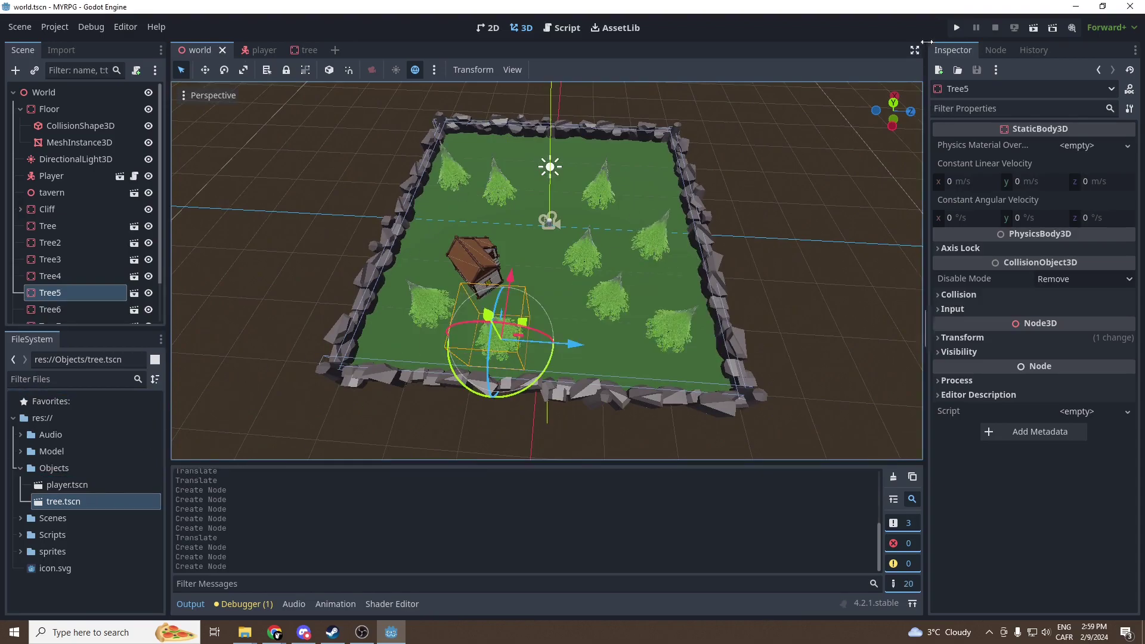
Step: Run the project, walk the player among the trees to test them, and close the game
left_click(956, 27)
key("w")
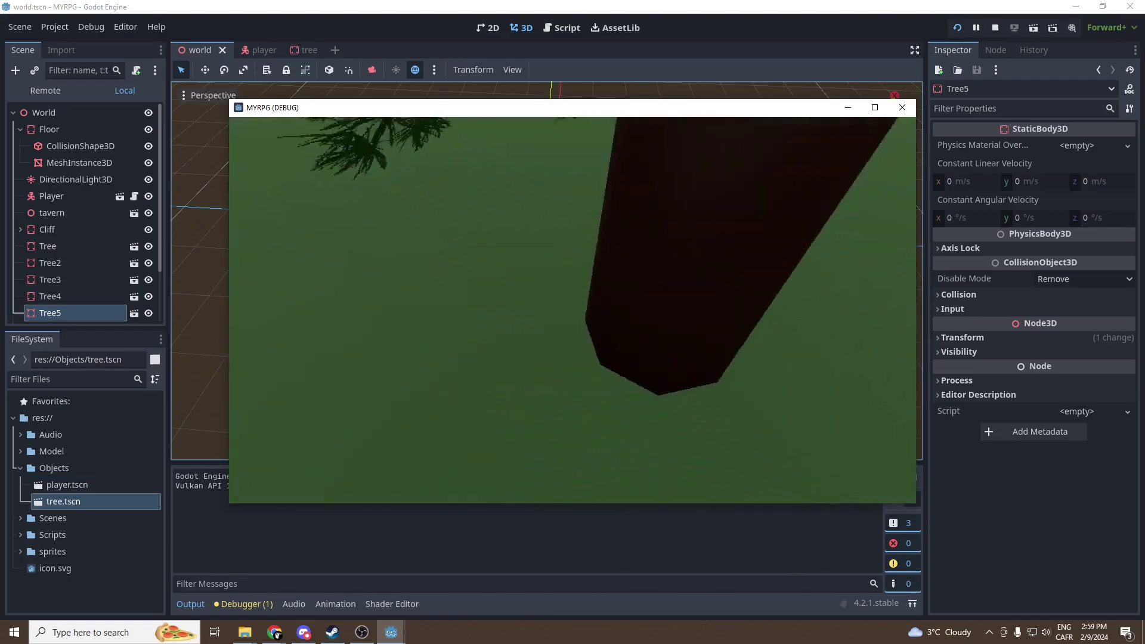
key("w")
key("w")
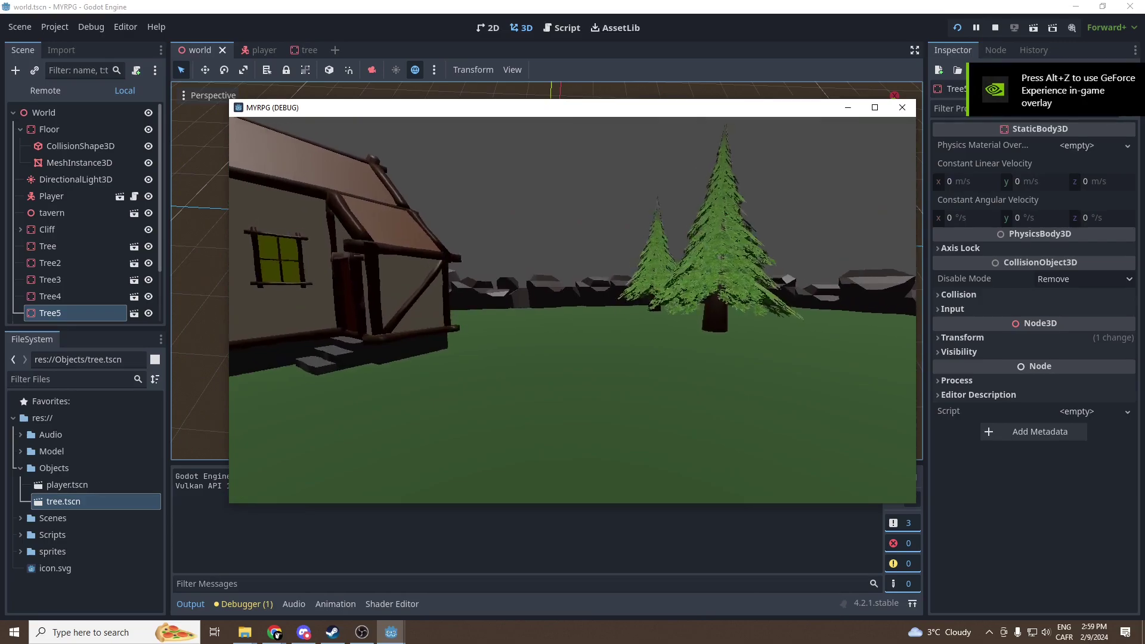
key("Escape")
Step: Add a Node3D to the world scene and name it Trees
scroll(54, 119, "up", 2)
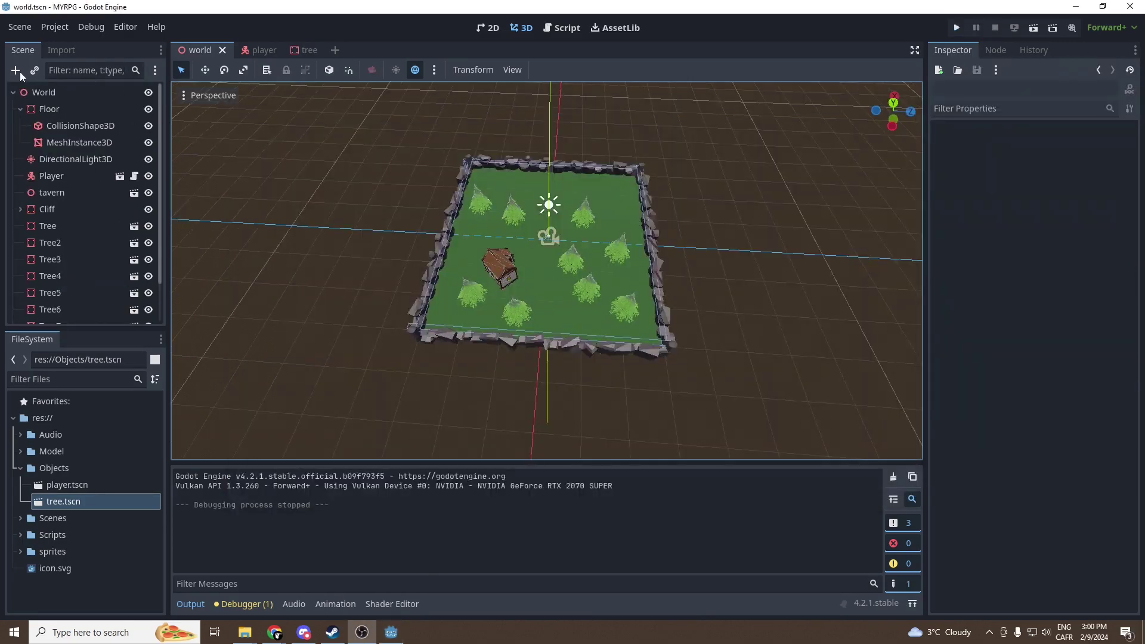
left_click(16, 71)
type("node")
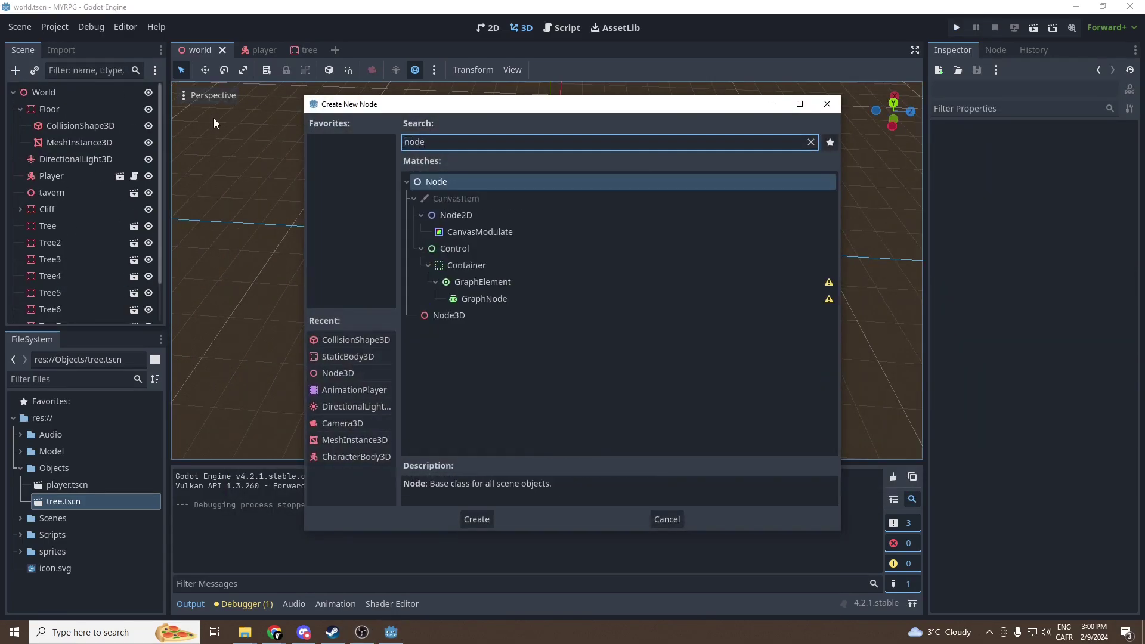
left_click(449, 315)
left_click(477, 519)
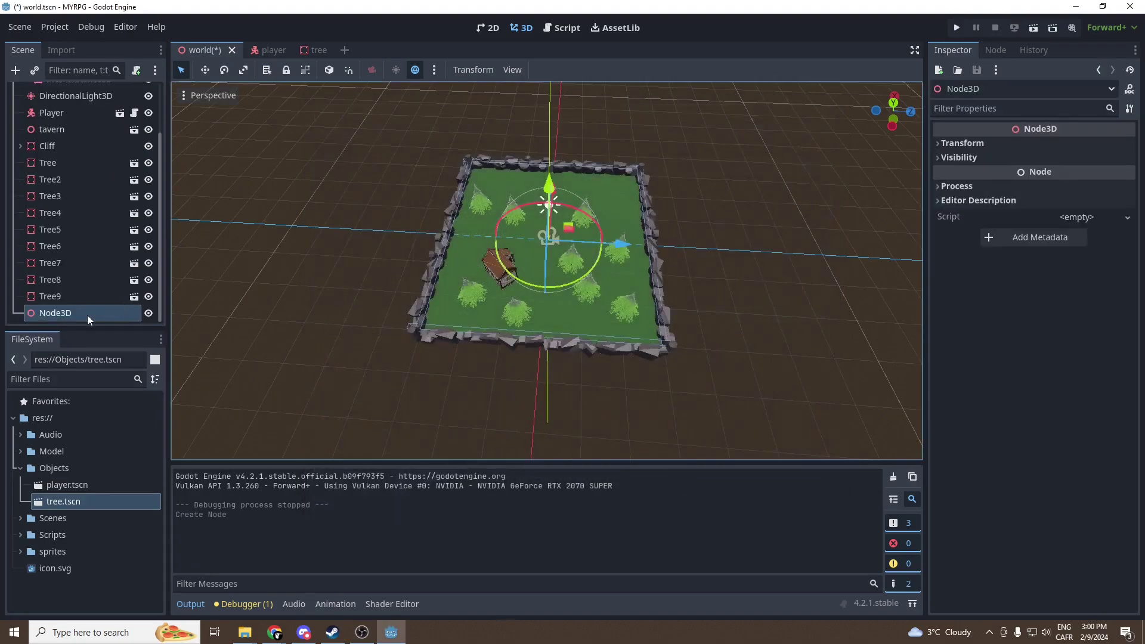
double_click(86, 314)
type("Trees")
key("Return")
Step: Move all nine tree nodes, Tree through Tree9, into the Trees node and collapse it
left_click(58, 296)
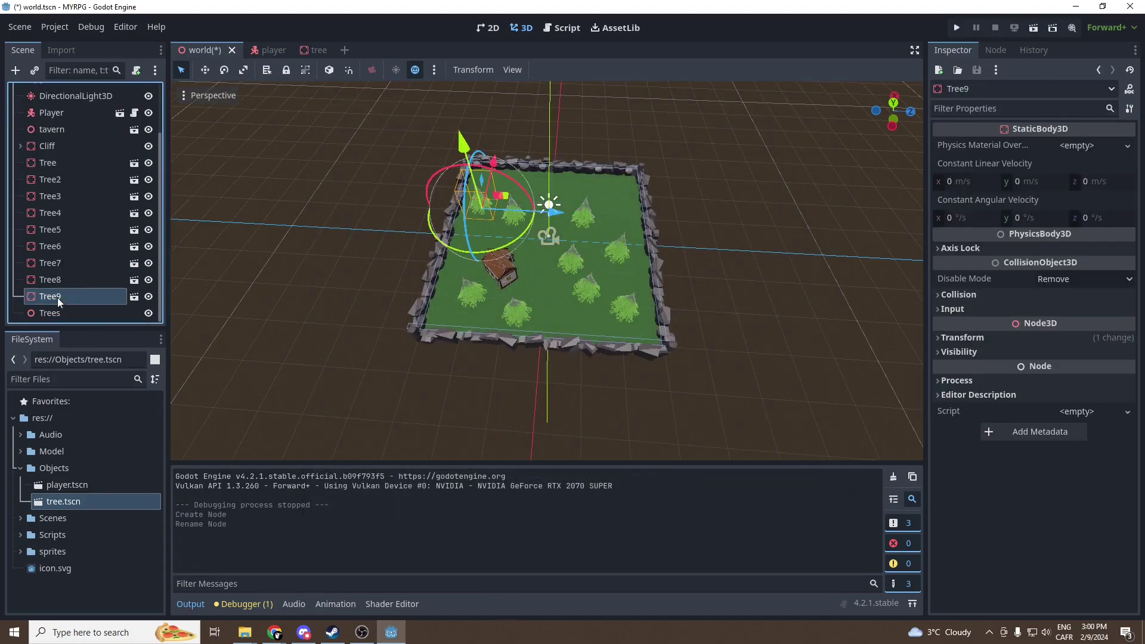
left_click(63, 159, "shift")
left_click_drag(62, 169, 59, 313)
left_click(20, 162)
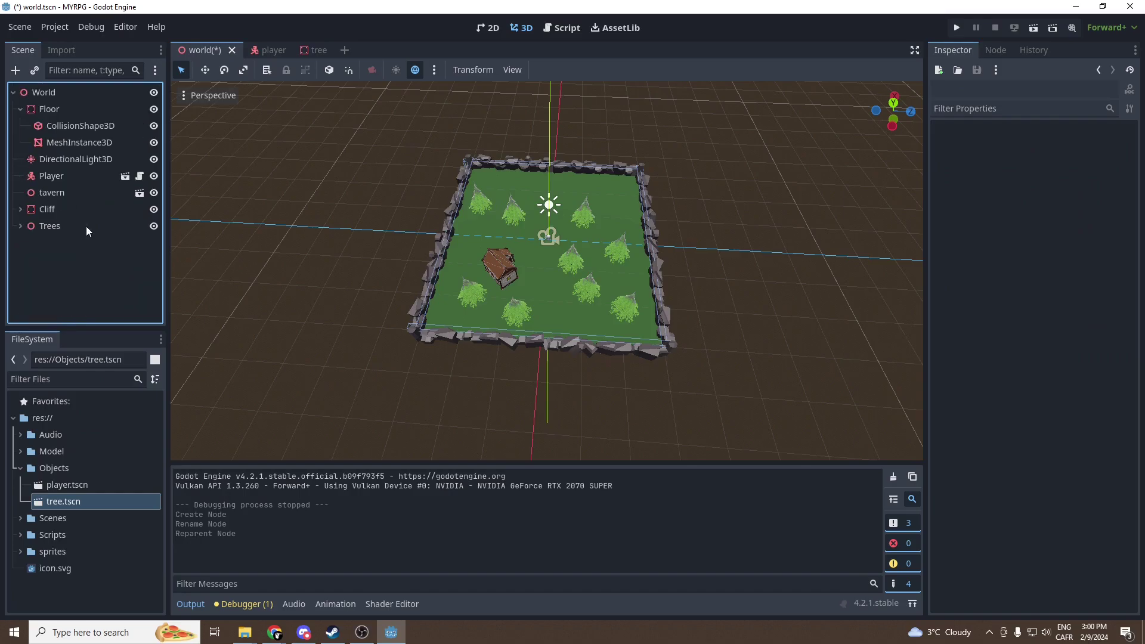
Step: Collapse the Floor node and open the advanced import settings of grass.glb to inspect the grass model
left_click(18, 109)
left_click(21, 111)
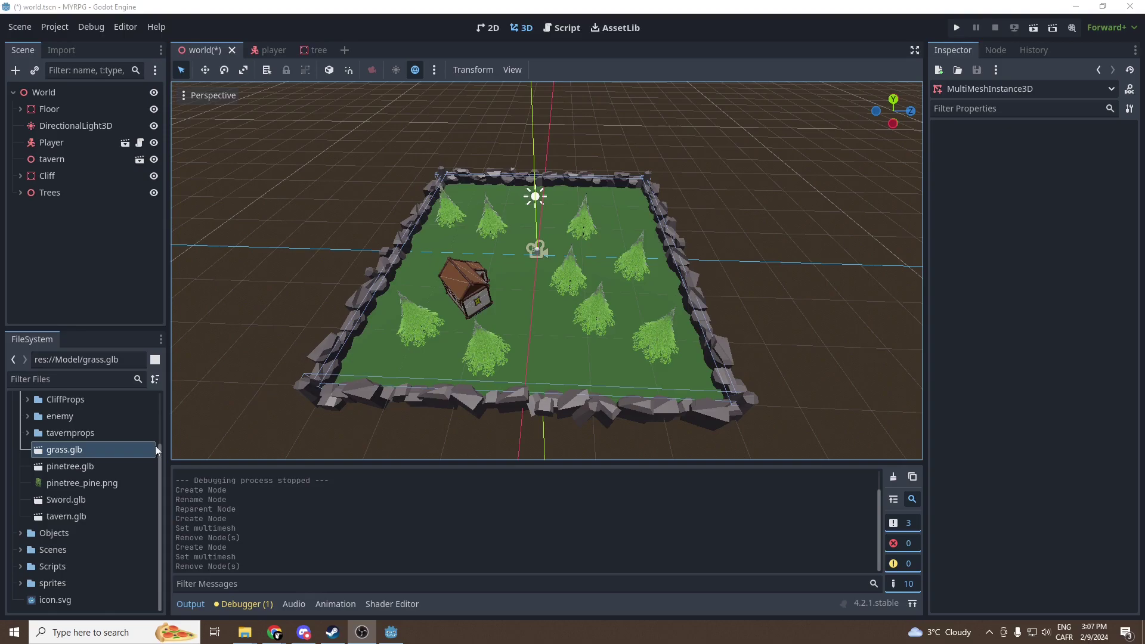
left_click(73, 451)
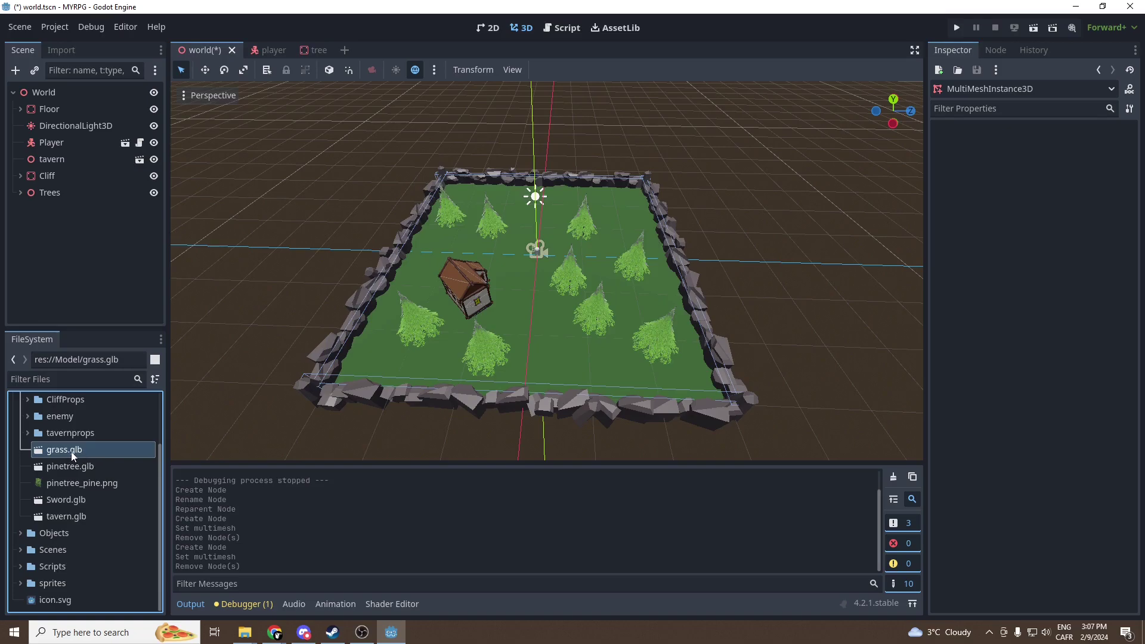
right_click(72, 451)
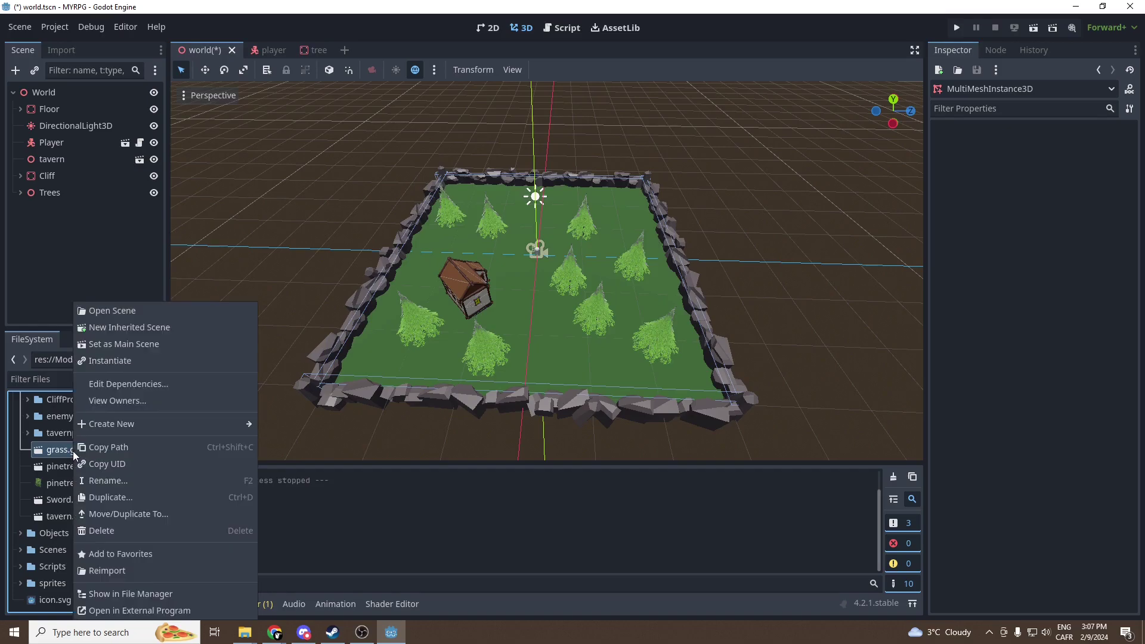
left_click(47, 450)
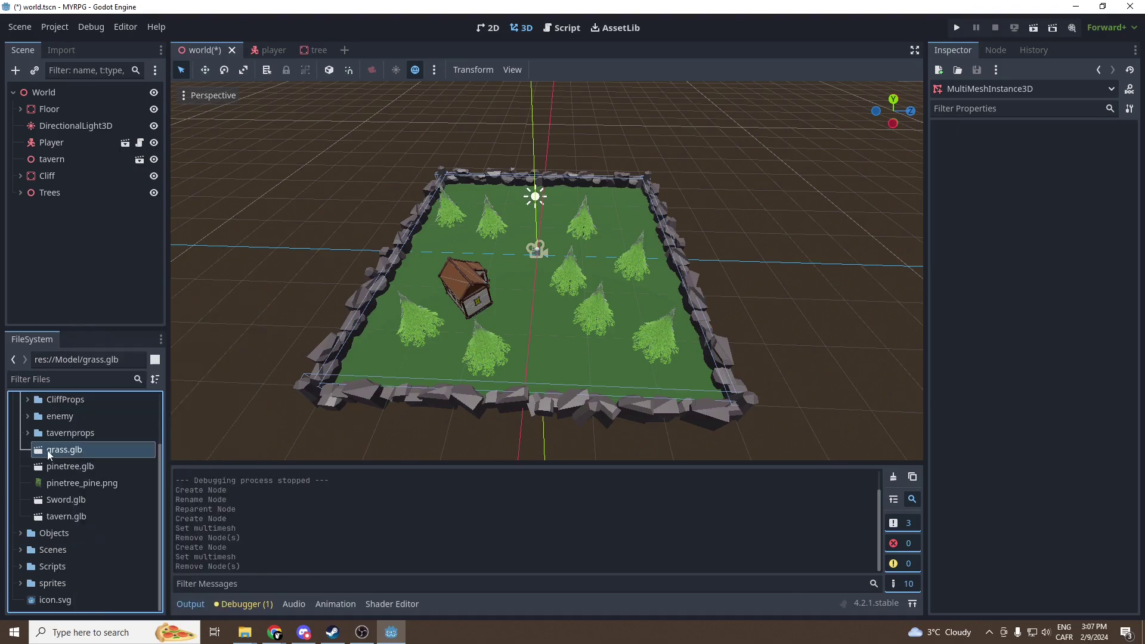
double_click(50, 450)
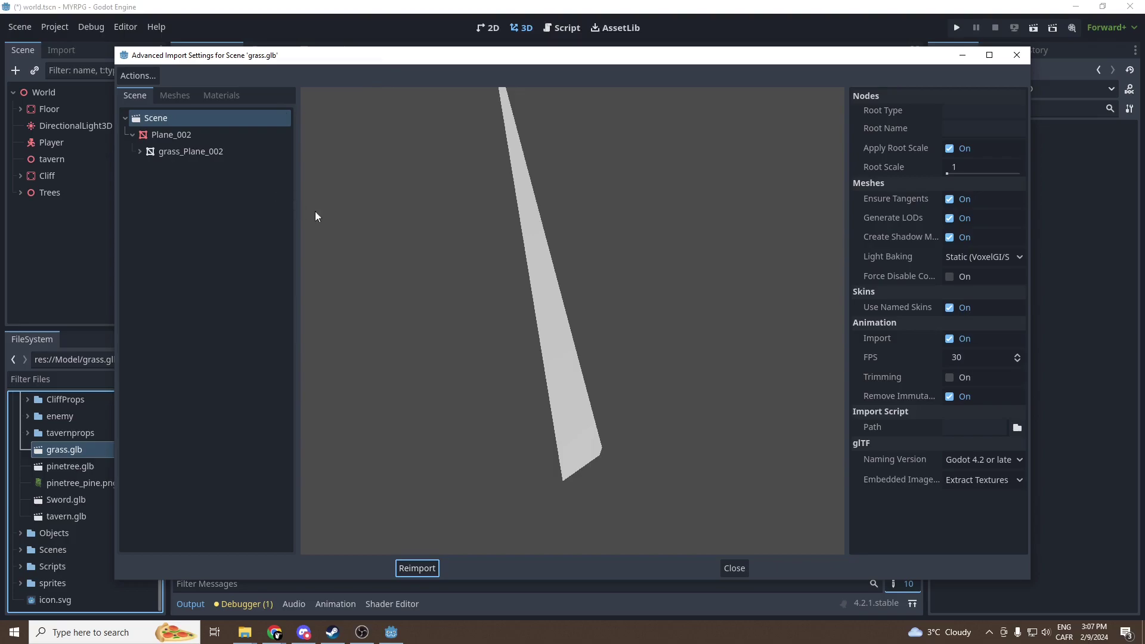
left_click_drag(621, 259, 399, 383)
Step: Set the grass_Plane_002 mesh to save to a file named grass in the Model folder, and reimport grass.glb
left_click(175, 98)
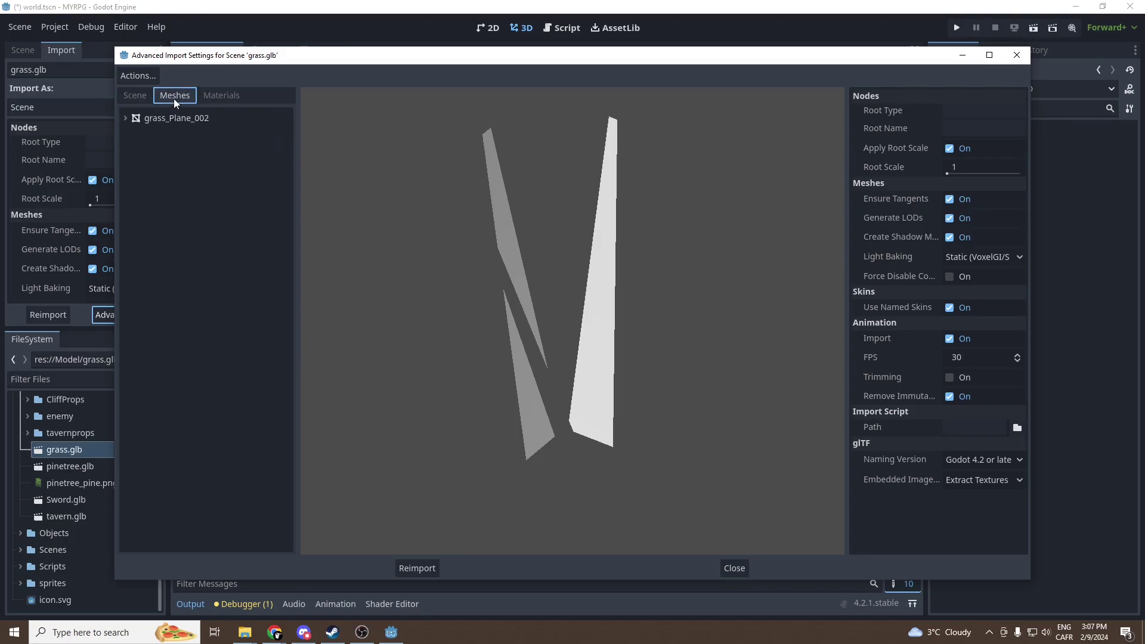
left_click(148, 127)
left_click(146, 119)
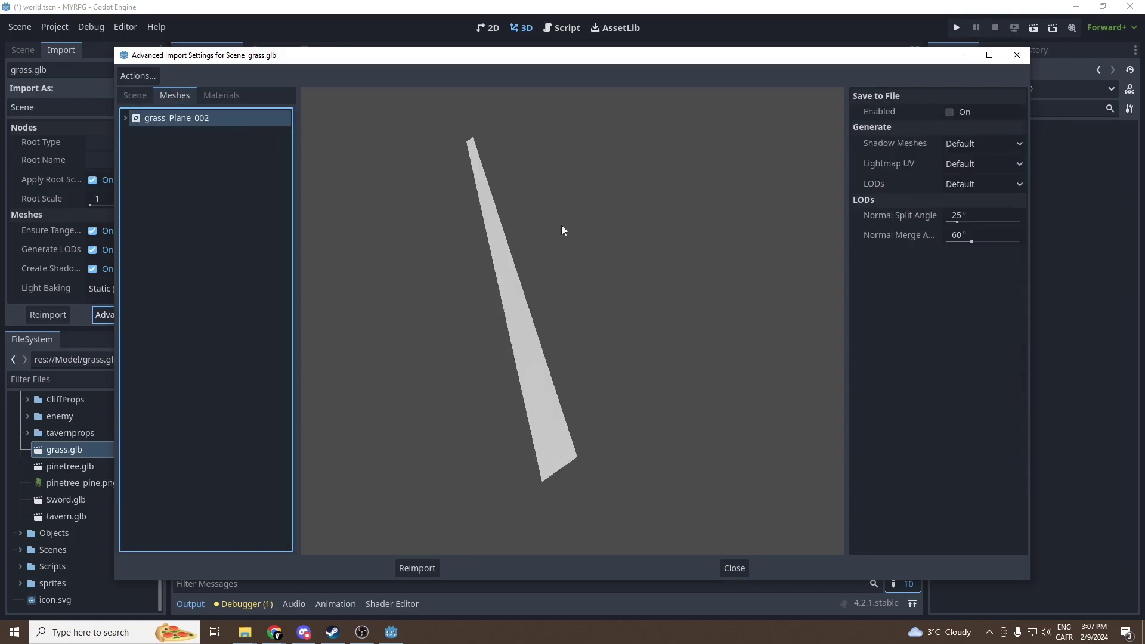
left_click_drag(592, 238, 552, 320)
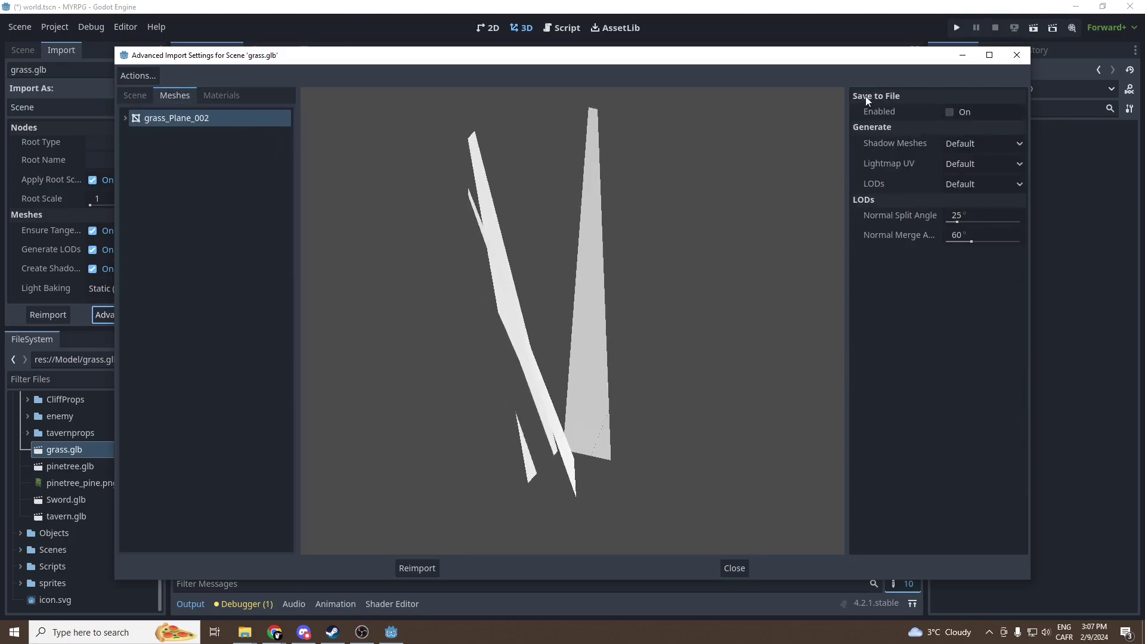
left_click(949, 113)
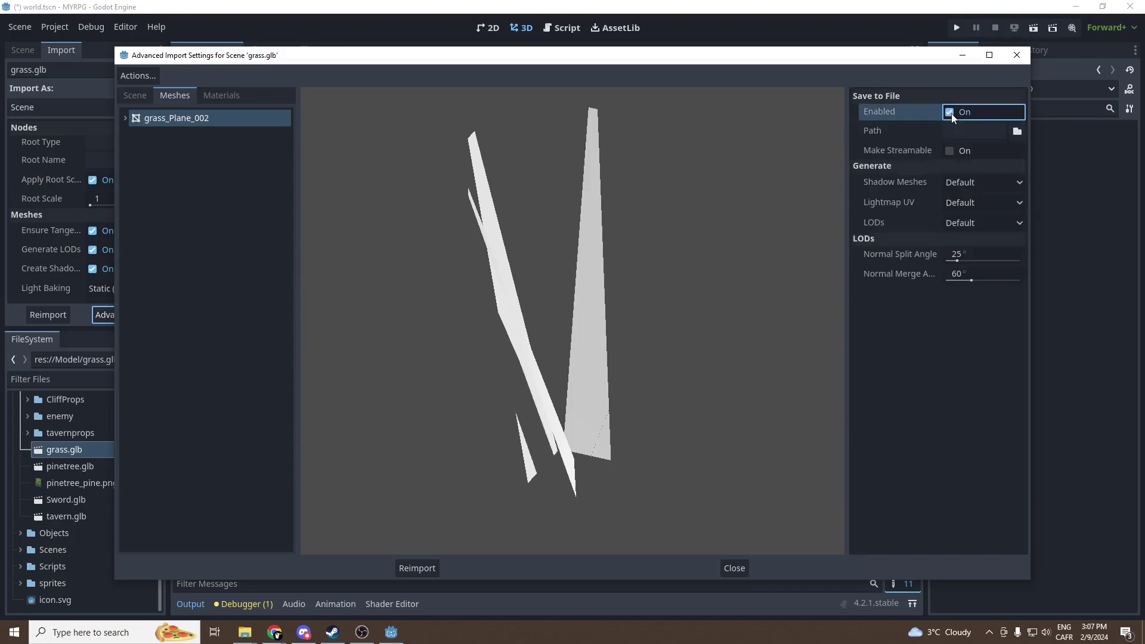
left_click(1017, 131)
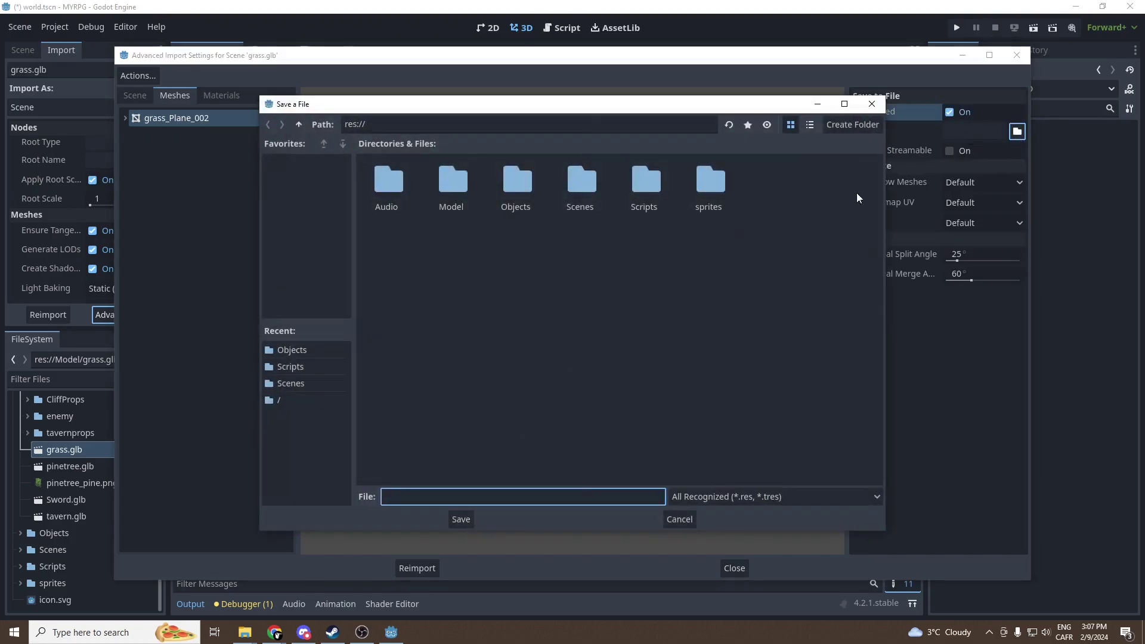
double_click(446, 196)
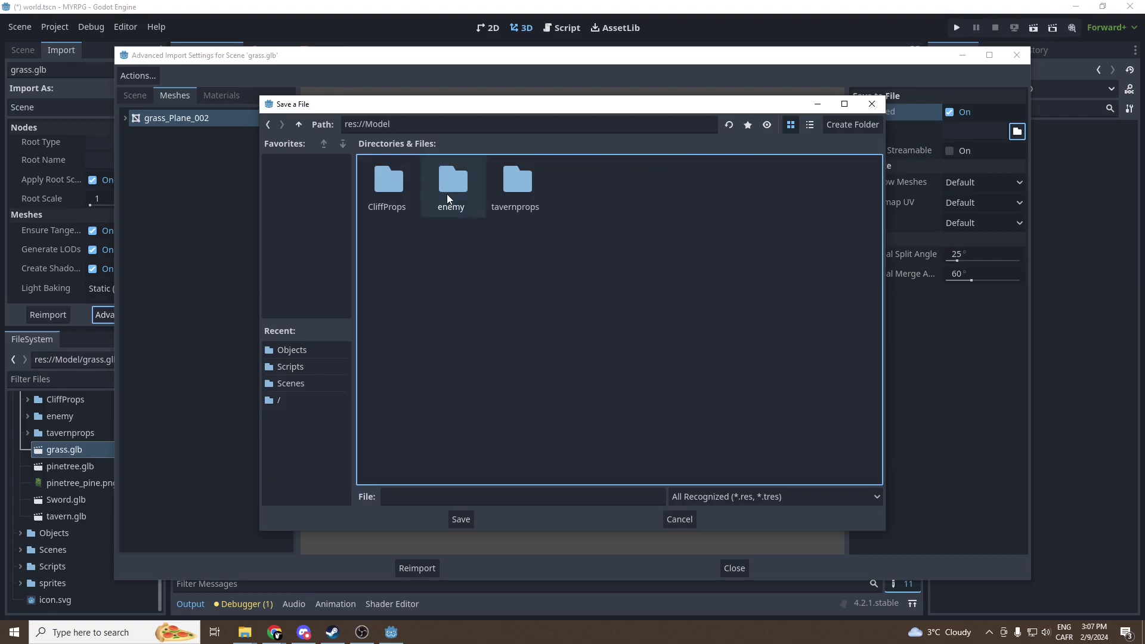
left_click(424, 502)
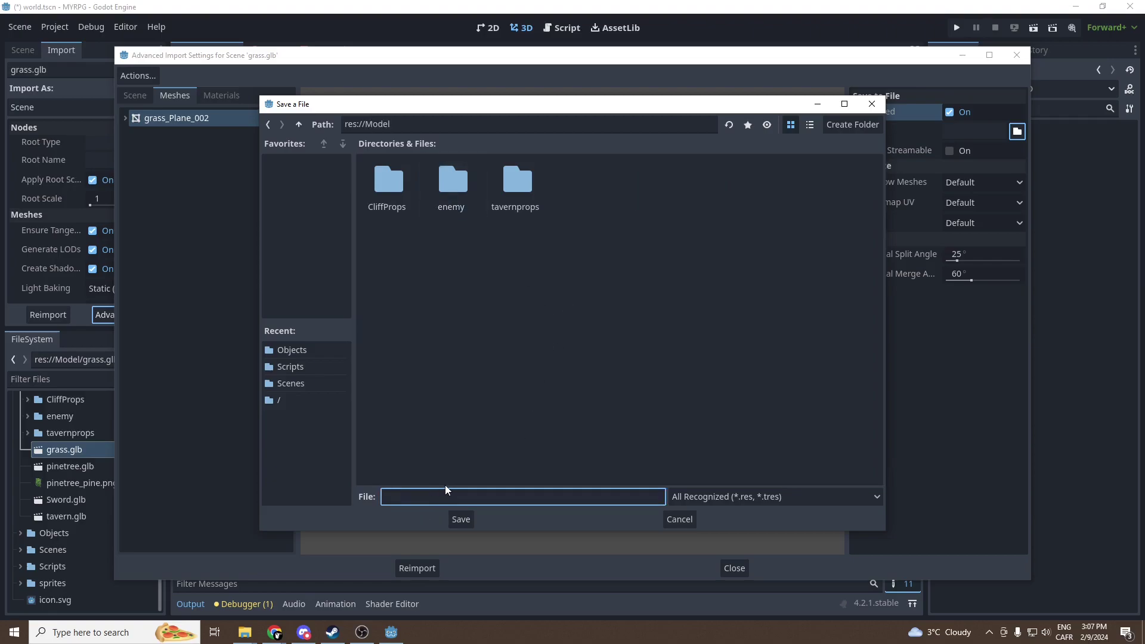
type("grass")
key("Return")
left_click(421, 567)
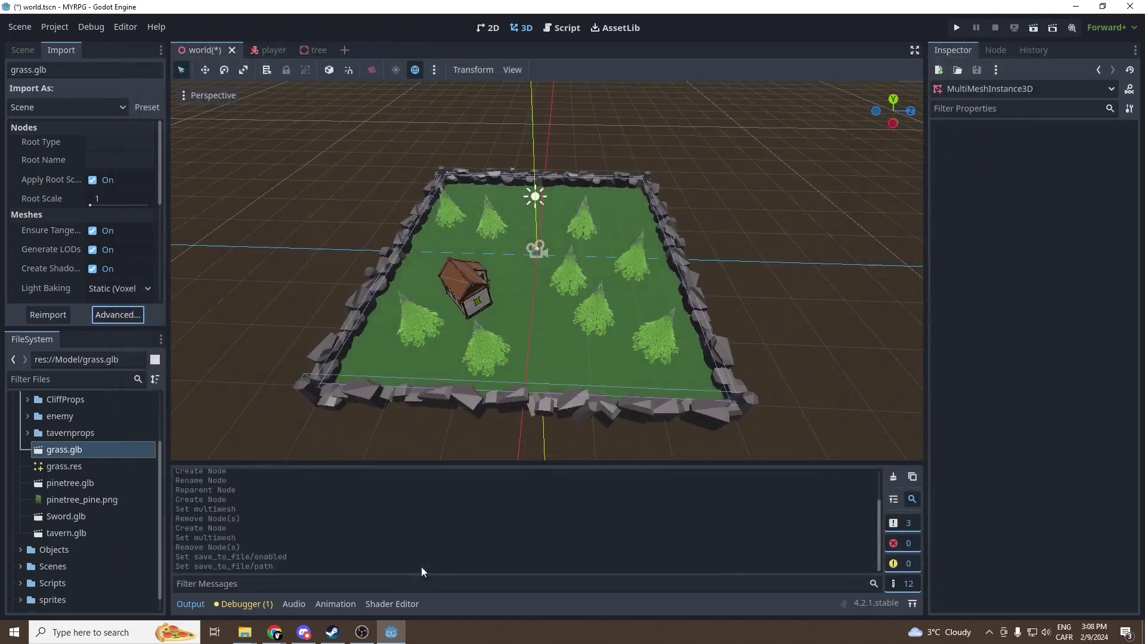
Step: Save the world scene and add a MultiMeshInstance3D node as a child of Floor
left_click(56, 467)
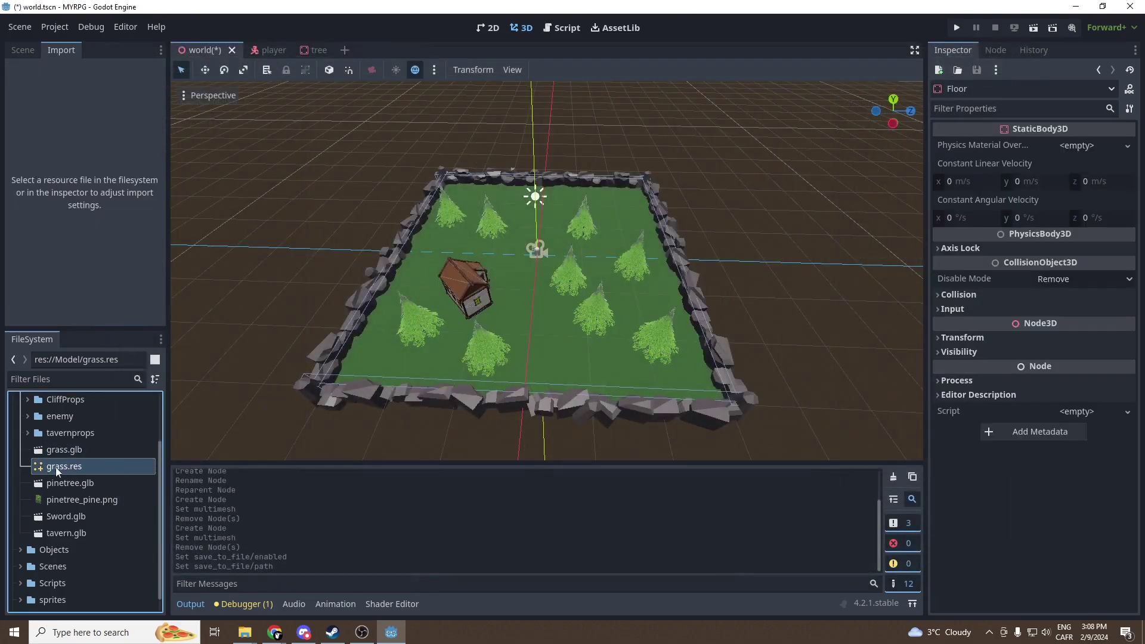
key("ctrl+s")
left_click(23, 50)
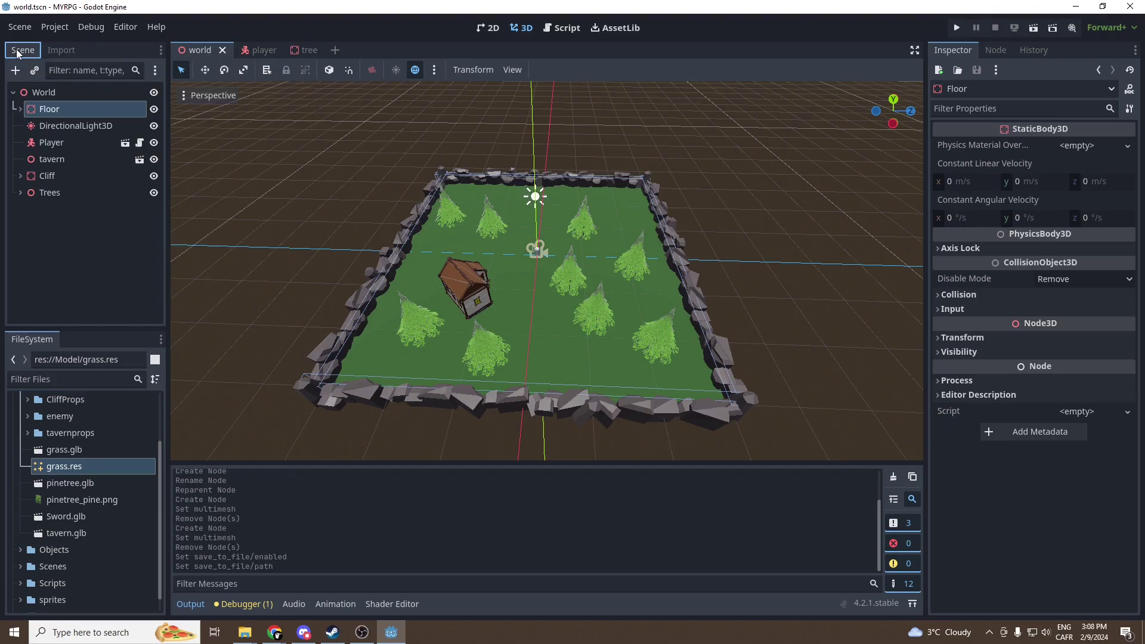
left_click(42, 111)
left_click(21, 110)
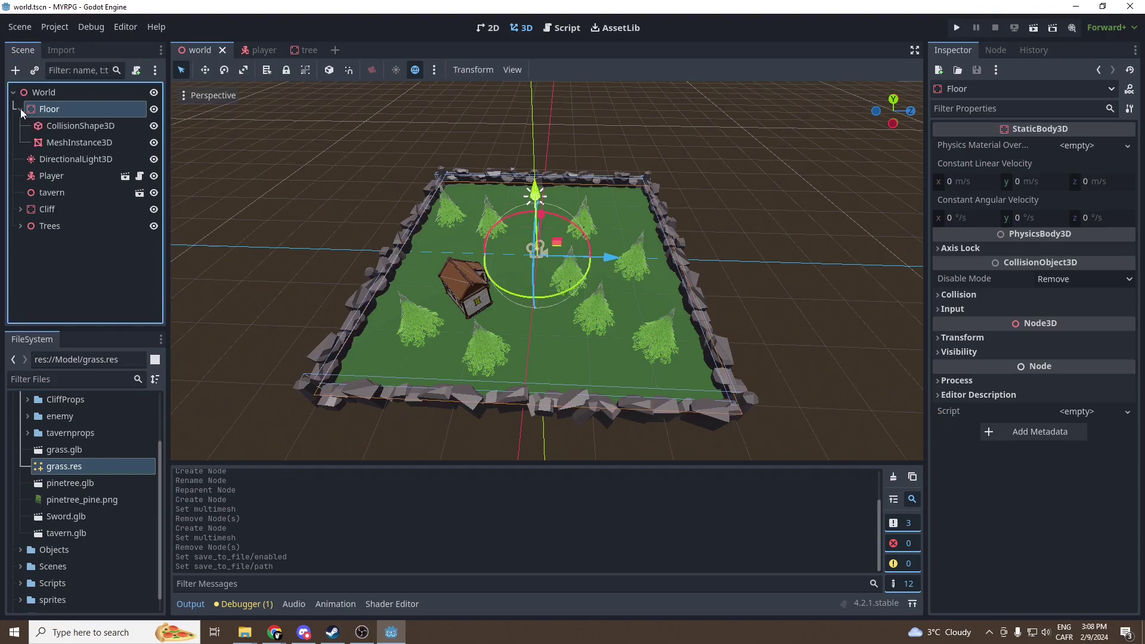
left_click(15, 71)
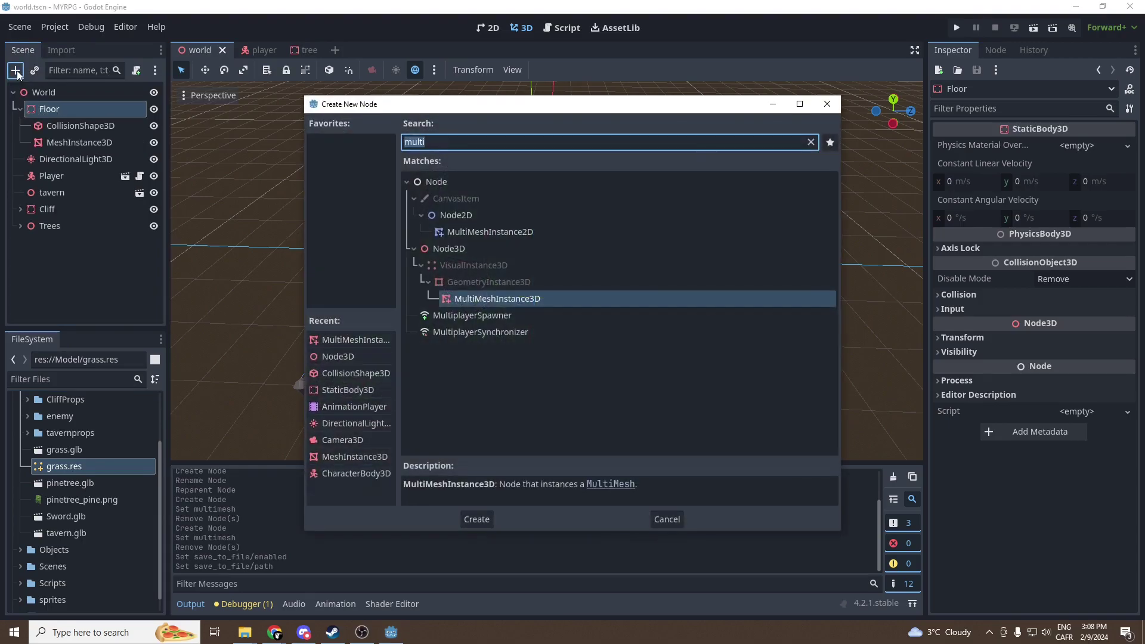
type("mul")
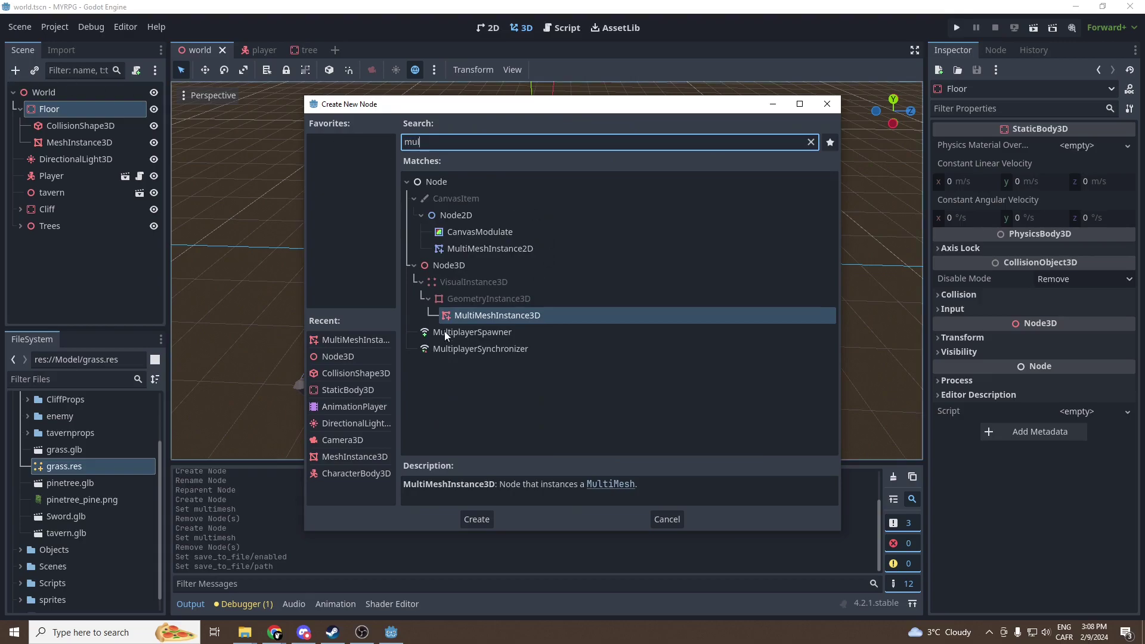
left_click(467, 317)
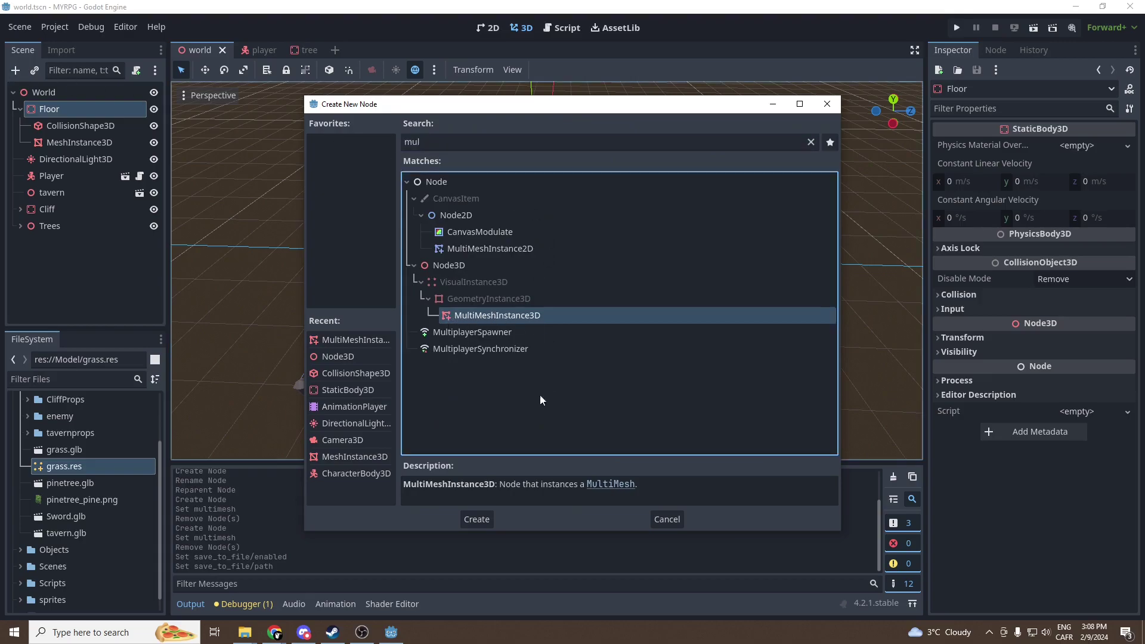
left_click(476, 519)
Step: Give the MultiMeshInstance3D a new MultiMesh resource and assign grass.res as its mesh
left_click(1072, 145)
left_click(1074, 164)
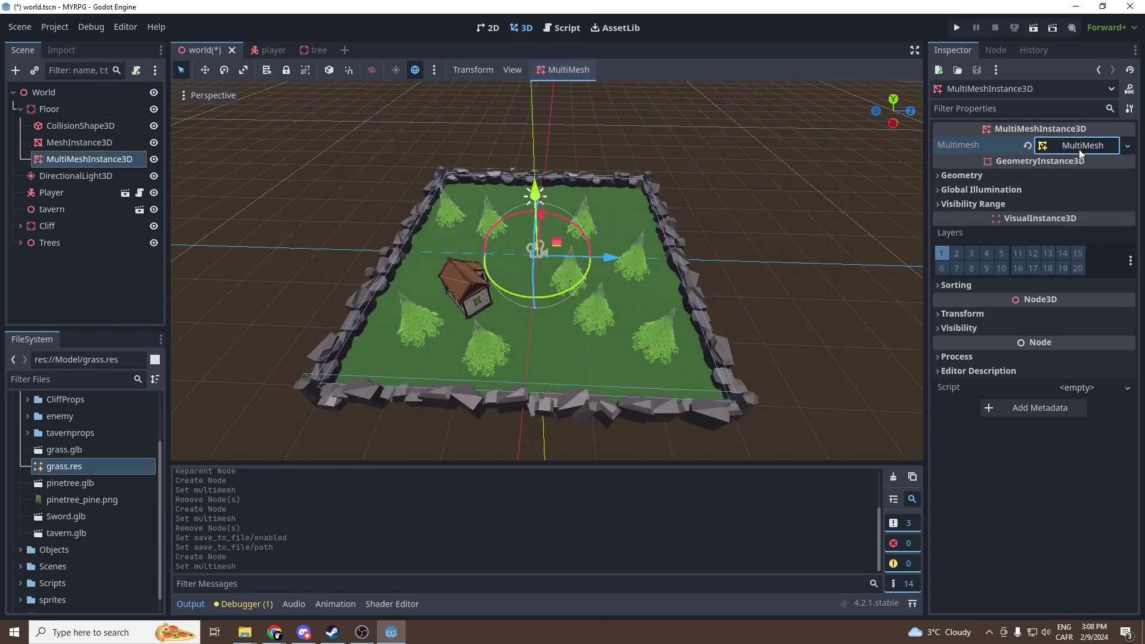
left_click(1082, 145)
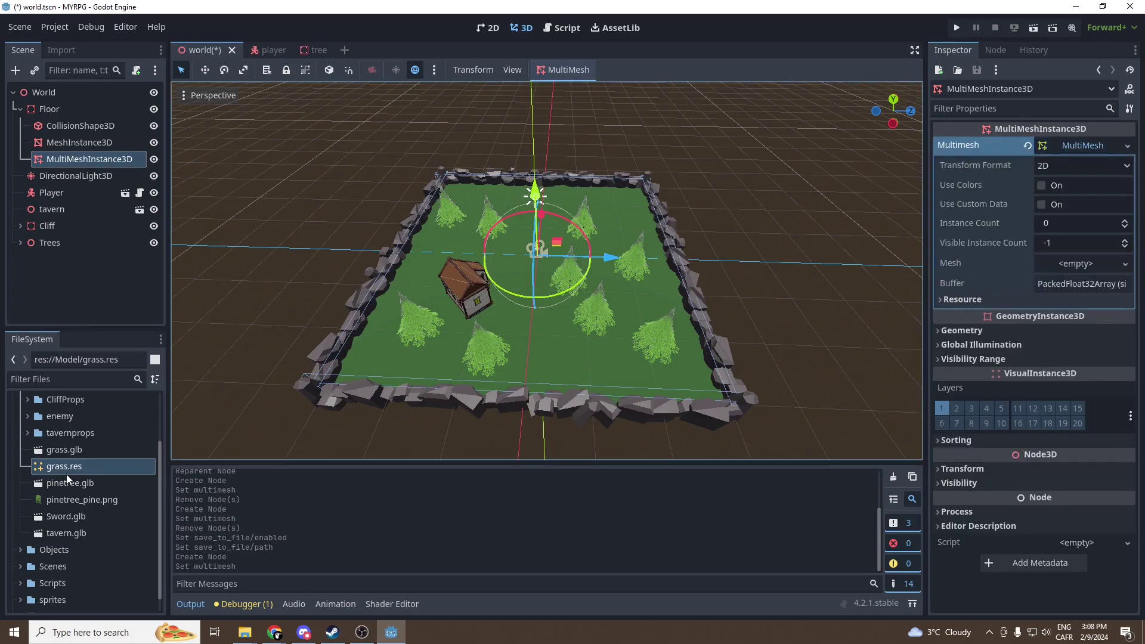
left_click_drag(64, 466, 1080, 265)
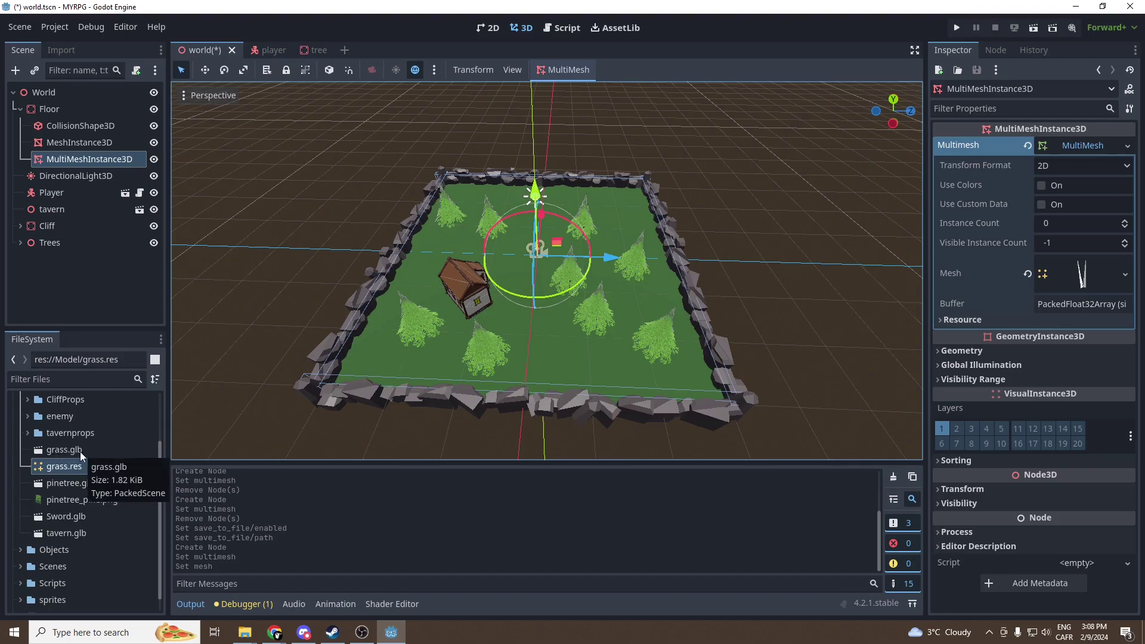
left_click(66, 466)
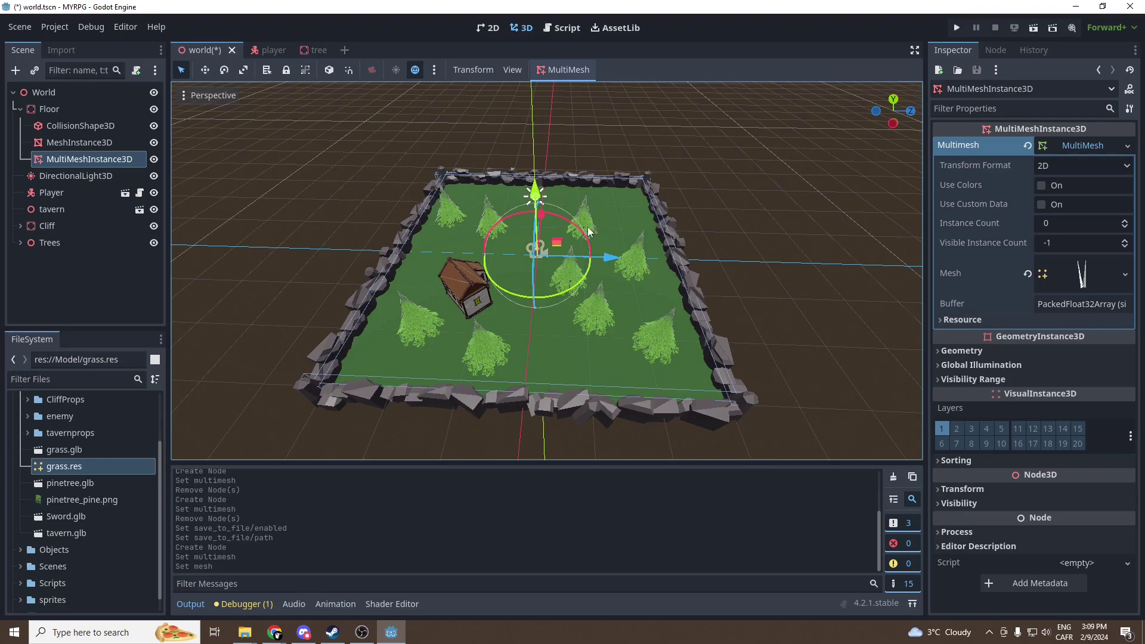
left_click(33, 143)
left_click(82, 157)
mouse_move(614, 298)
middle_mouse_down()
mouse_move(535, 310)
mouse_move(609, 312)
middle_mouse_up()
scroll(587, 310, "up", 3)
scroll(585, 311, "down", 5)
scroll(596, 302, "up", 5)
middle_click_drag(589, 323, 607, 181)
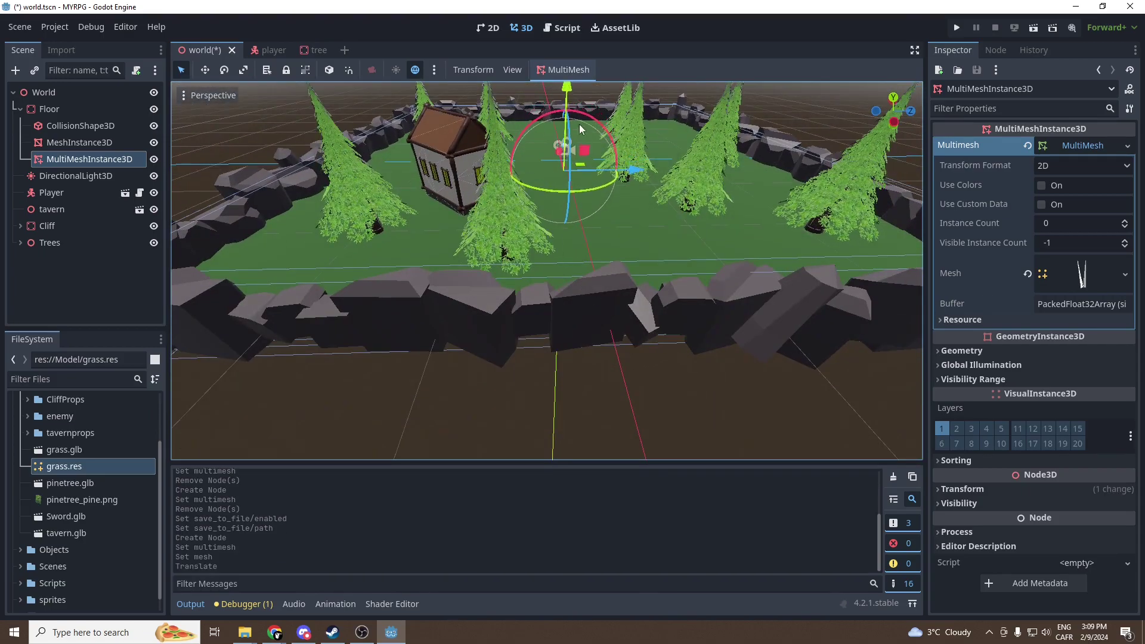
Step: Start populating the MultiMesh surface, with the floor's MeshInstance3D as target surface, a blank source mesh and a slight random rotation
left_click(562, 70)
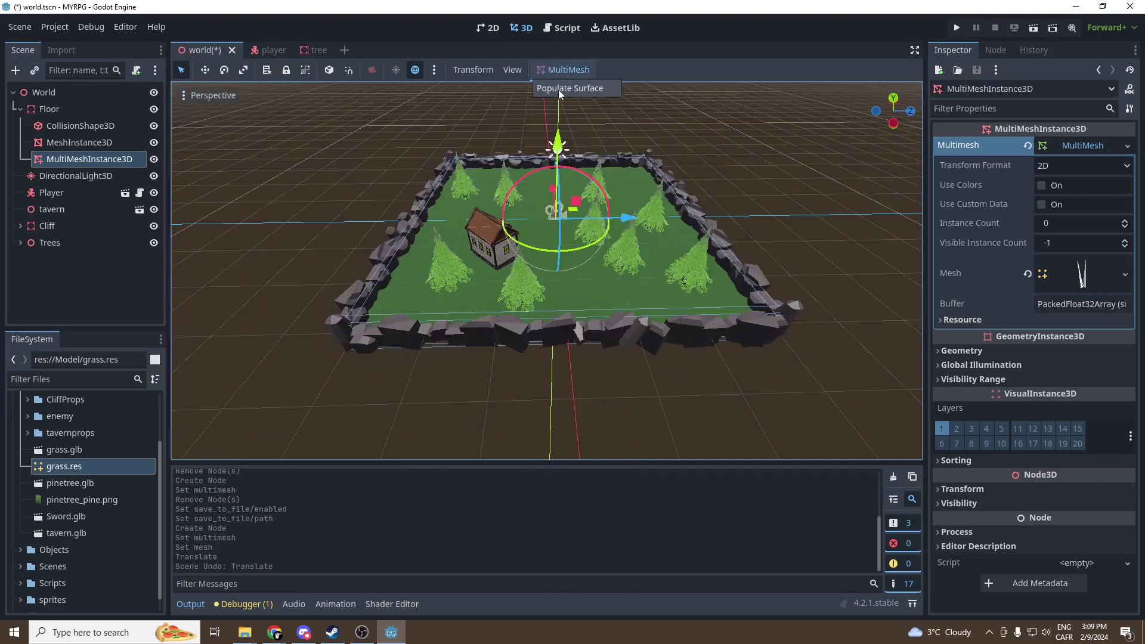
left_click(559, 90)
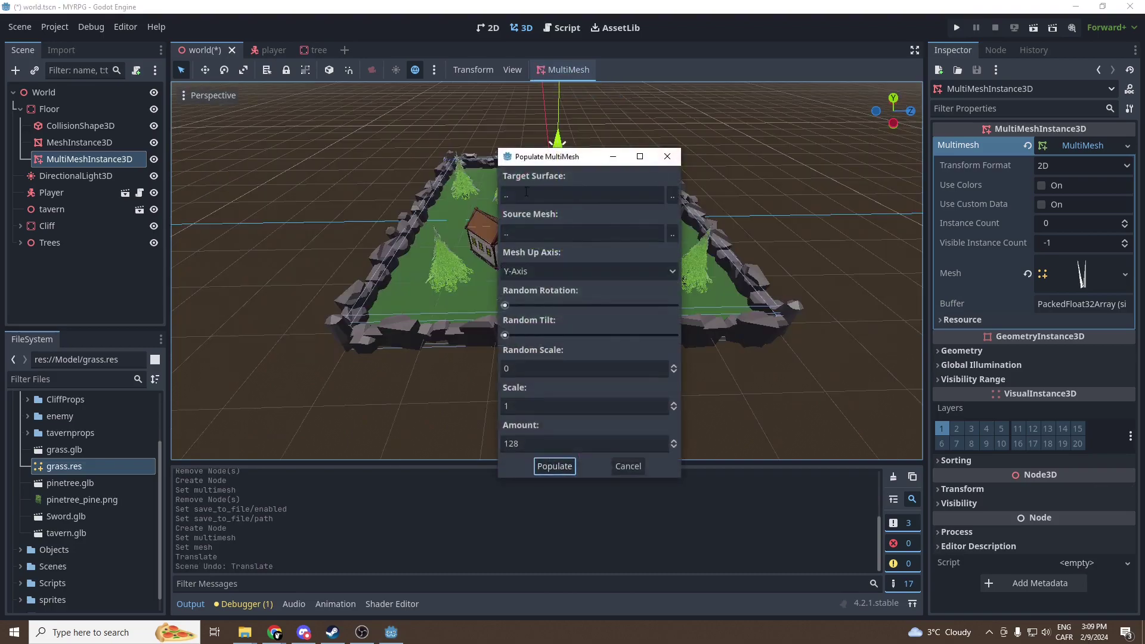
left_click(672, 196)
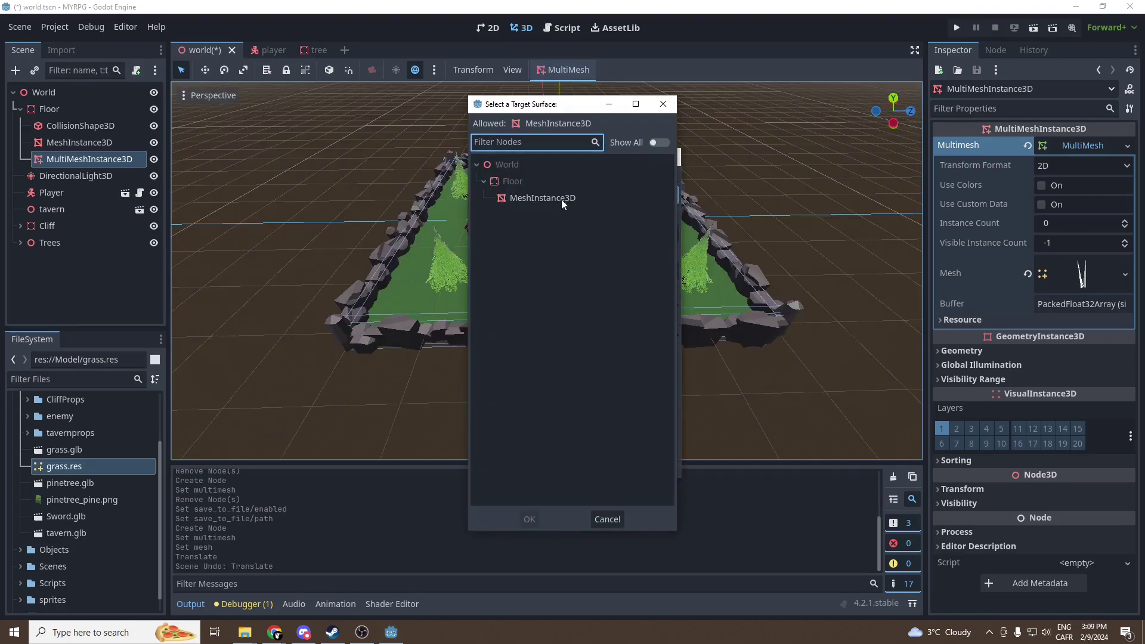
left_click(535, 200)
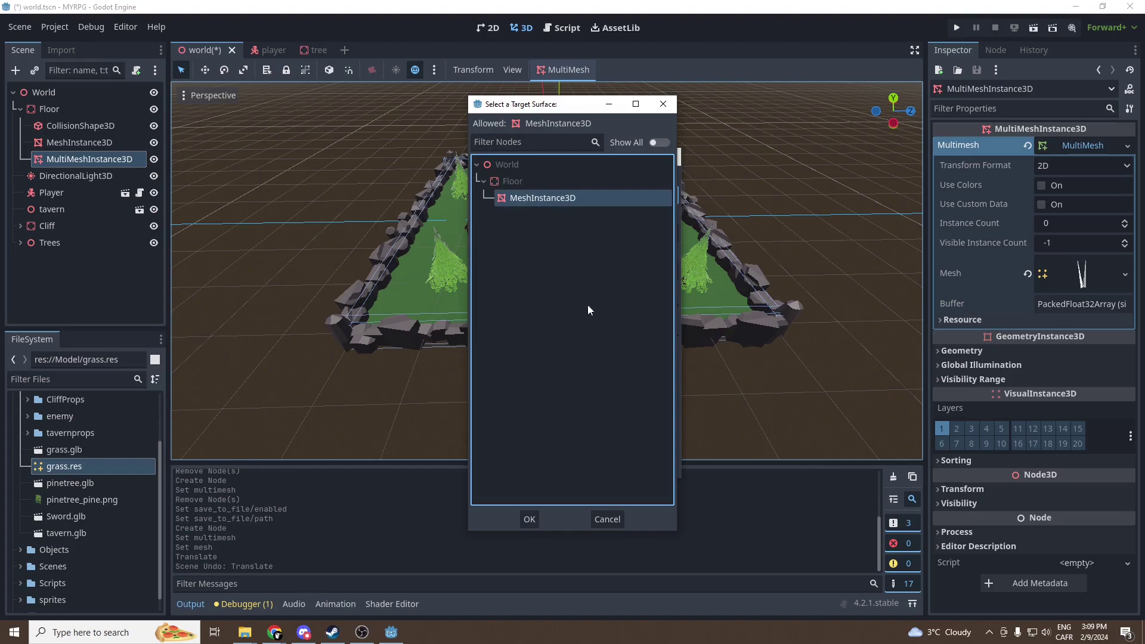
left_click(527, 519)
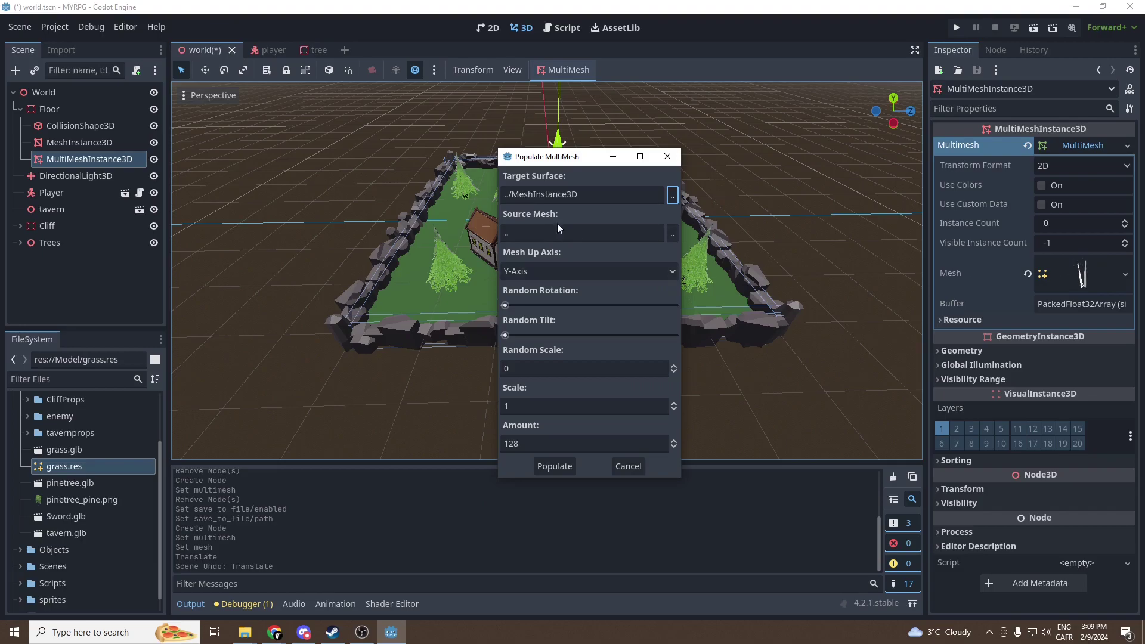
left_click(548, 233)
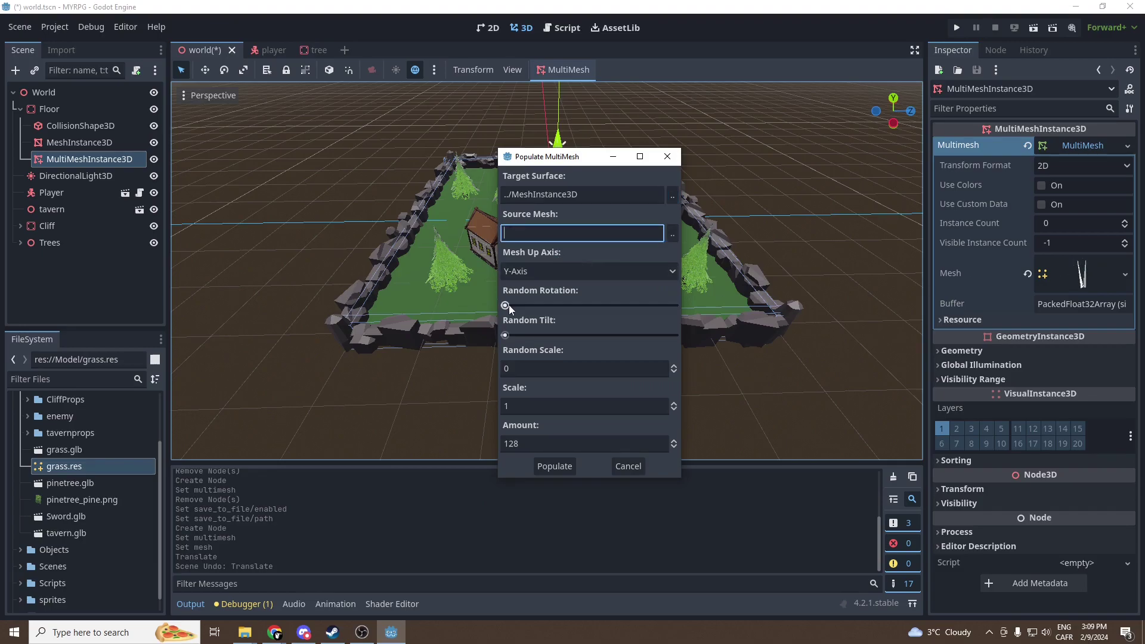
left_click_drag(509, 305, 523, 305)
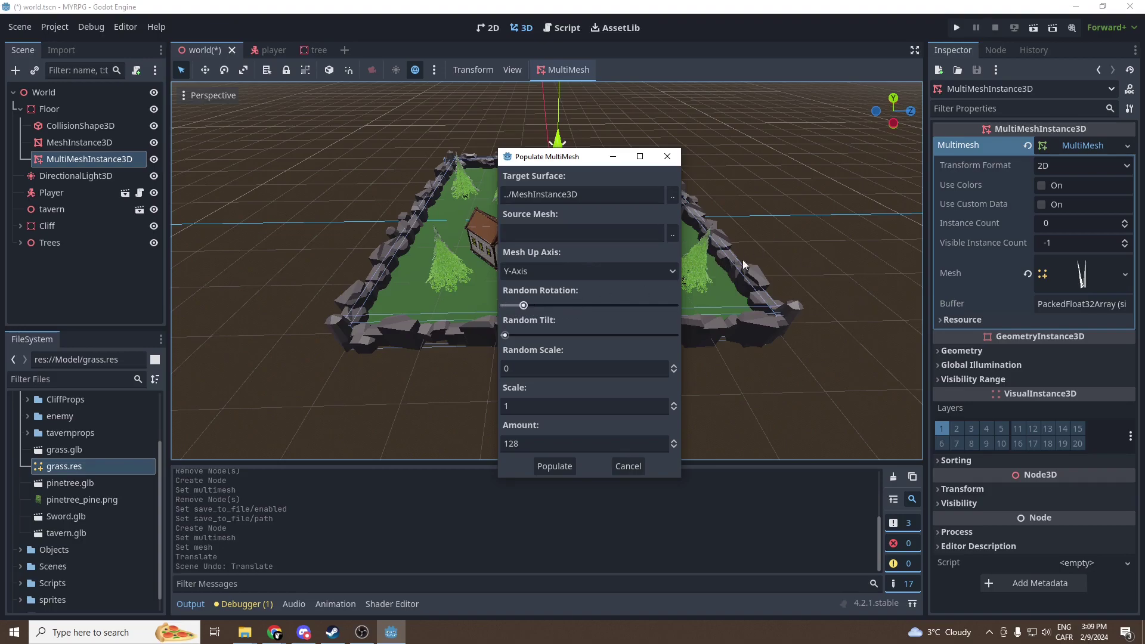
Step: Set the populate amount to 50000 and populate the floor with grass
left_click(524, 444)
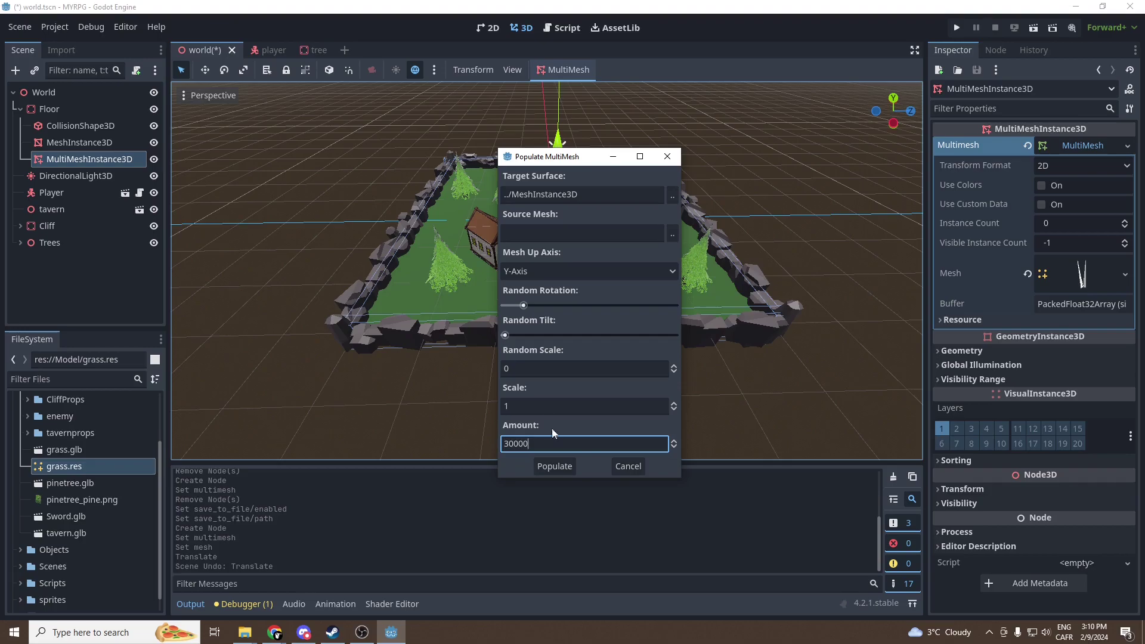
left_click_drag(540, 444, 491, 454)
type("2000")
key("BackSpace")
key("BackSpace")
key("BackSpace")
key("BackSpace")
type("50000")
left_click(554, 467)
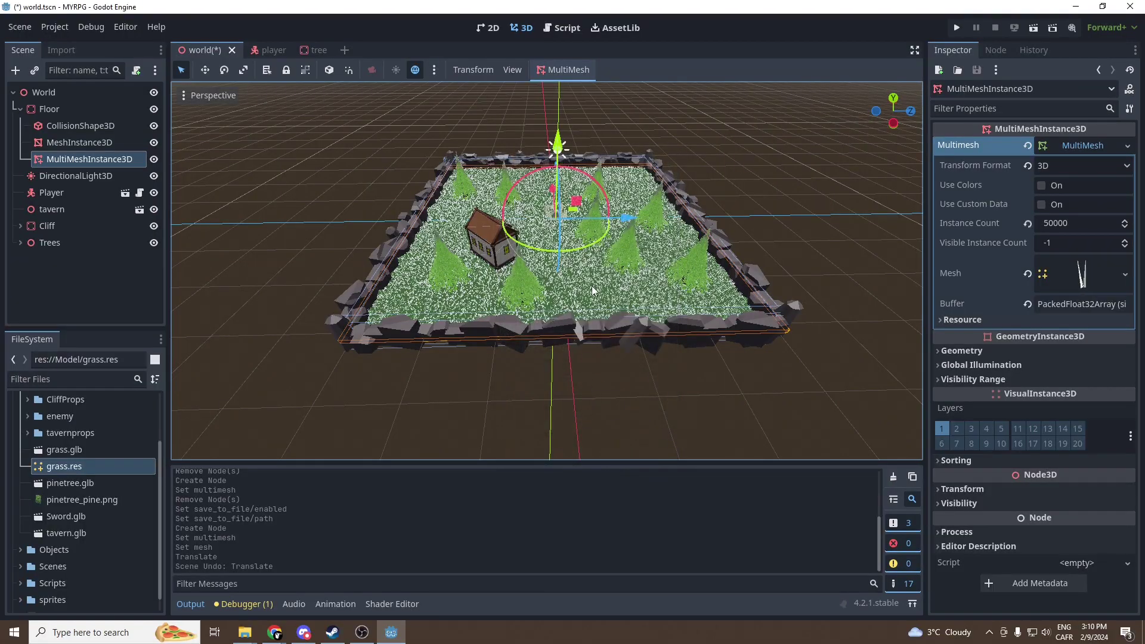
Step: Examine the scattered grass on the floor from several distances and angles
scroll(592, 290, "up", 6)
scroll(592, 291, "down", 4)
mouse_move(561, 260)
middle_mouse_down()
mouse_move(559, 301)
mouse_move(565, 251)
middle_mouse_up()
scroll(565, 252, "up", 10)
scroll(589, 260, "down", 10)
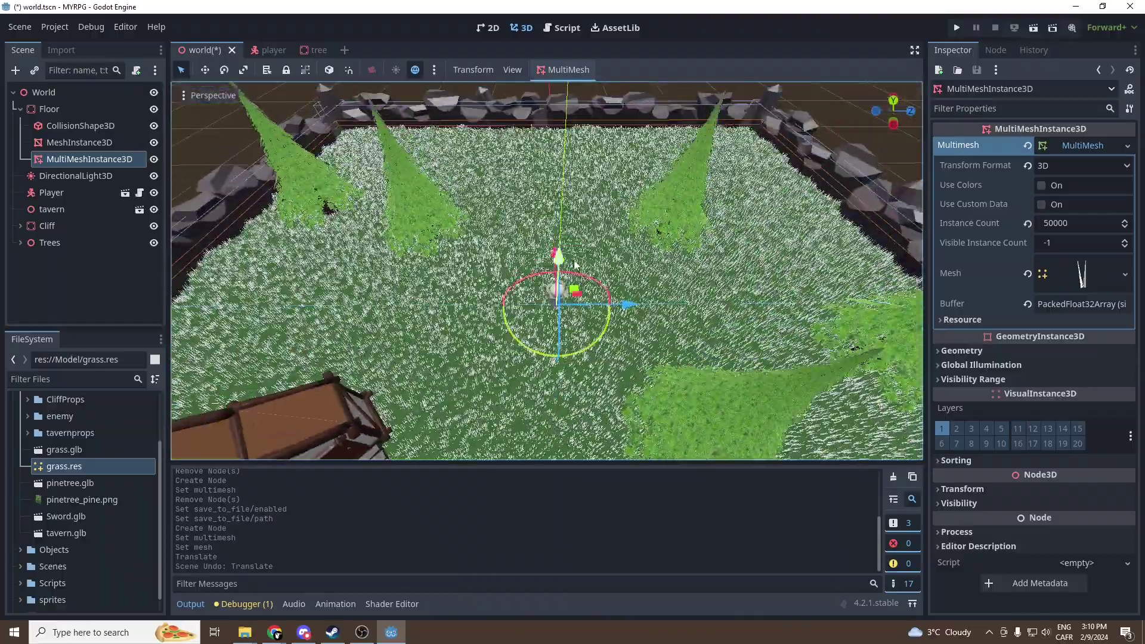
scroll(575, 266, "up", 5)
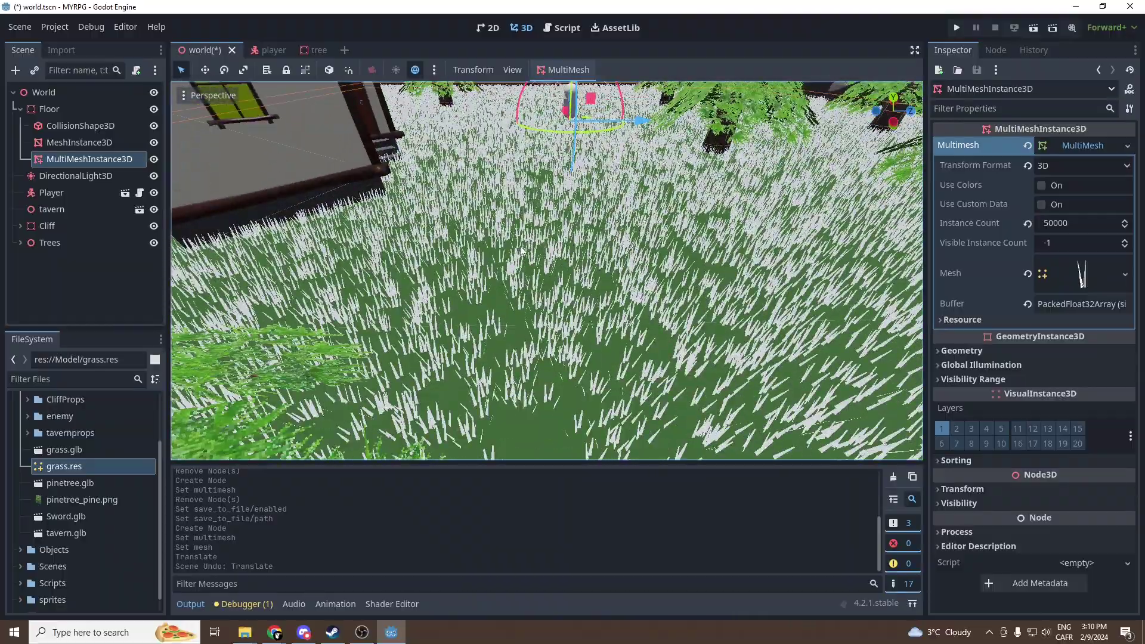
Step: Nudge the grass MultiMeshInstance3D slightly along its vertical axis so the blades sit properly on the floor
scroll(533, 244, "down", 5)
left_click_drag(548, 210, 546, 205)
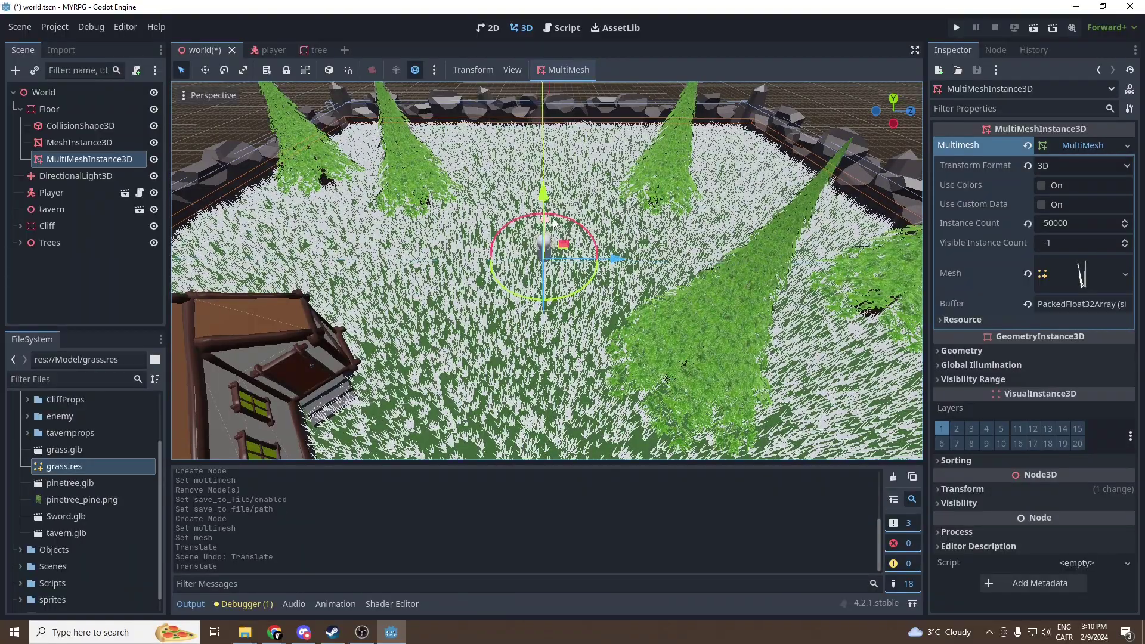
scroll(554, 222, "up", 8)
scroll(545, 228, "down", 10)
scroll(536, 234, "up", 20)
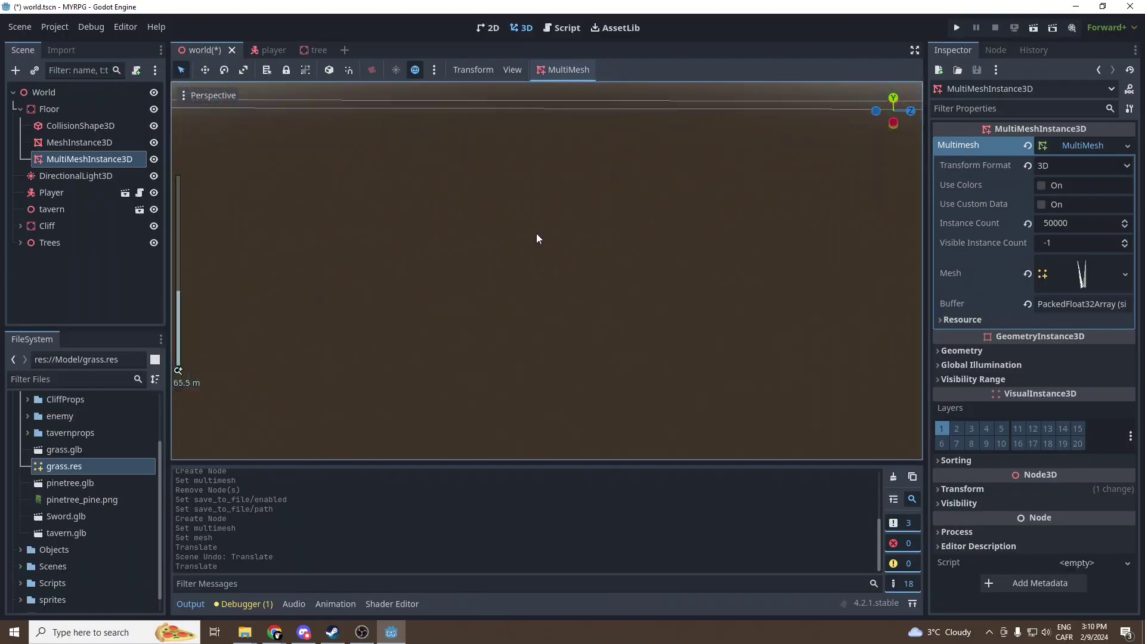
scroll(537, 234, "down", 4)
left_click_drag(557, 105, 556, 105)
middle_click_drag(589, 156, 583, 200)
scroll(608, 263, "down", 6)
middle_click_drag(607, 260, 583, 256)
scroll(585, 258, "up", 2)
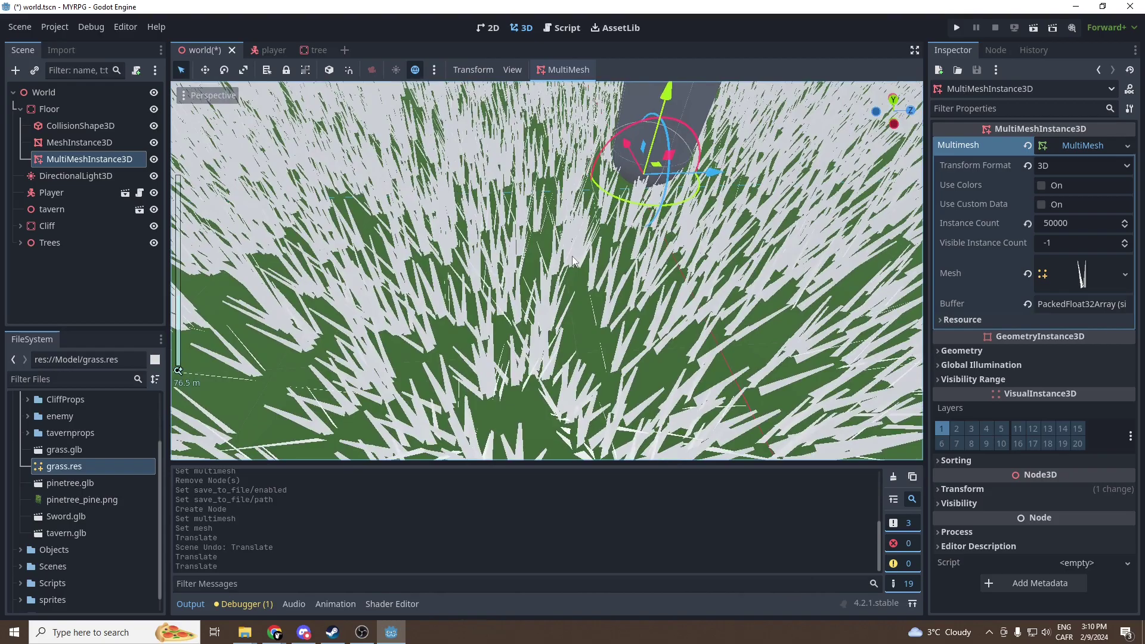
key("f")
scroll(885, 290, "down", 2)
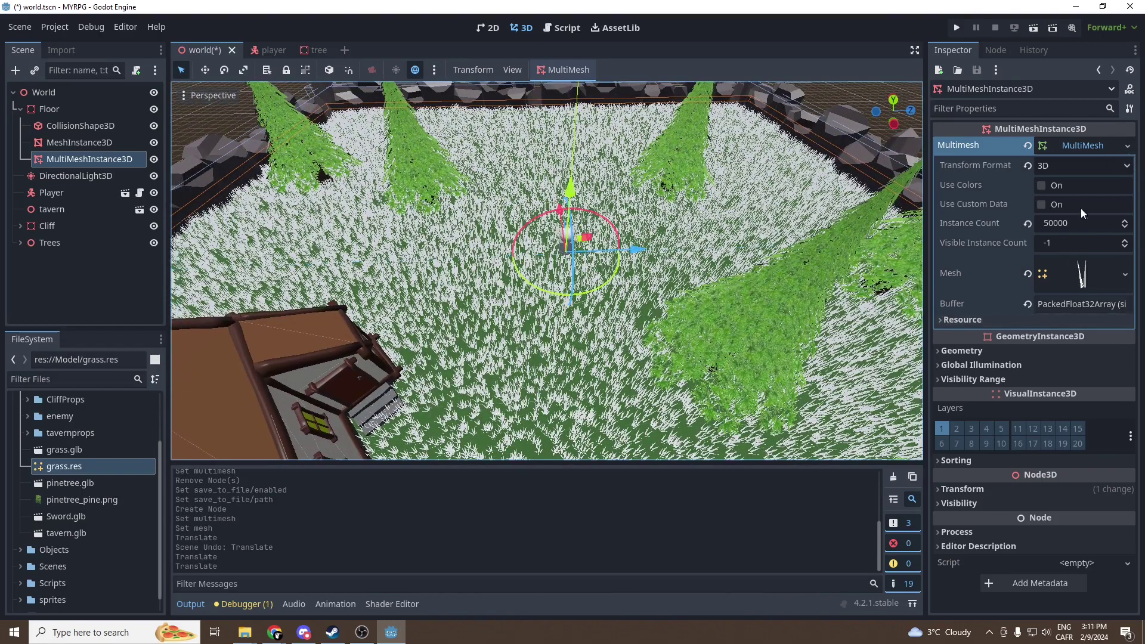
Step: Give the grass MultiMeshInstance3D a new StandardMaterial3D as its geometry material override and open that material's settings
left_click(956, 351)
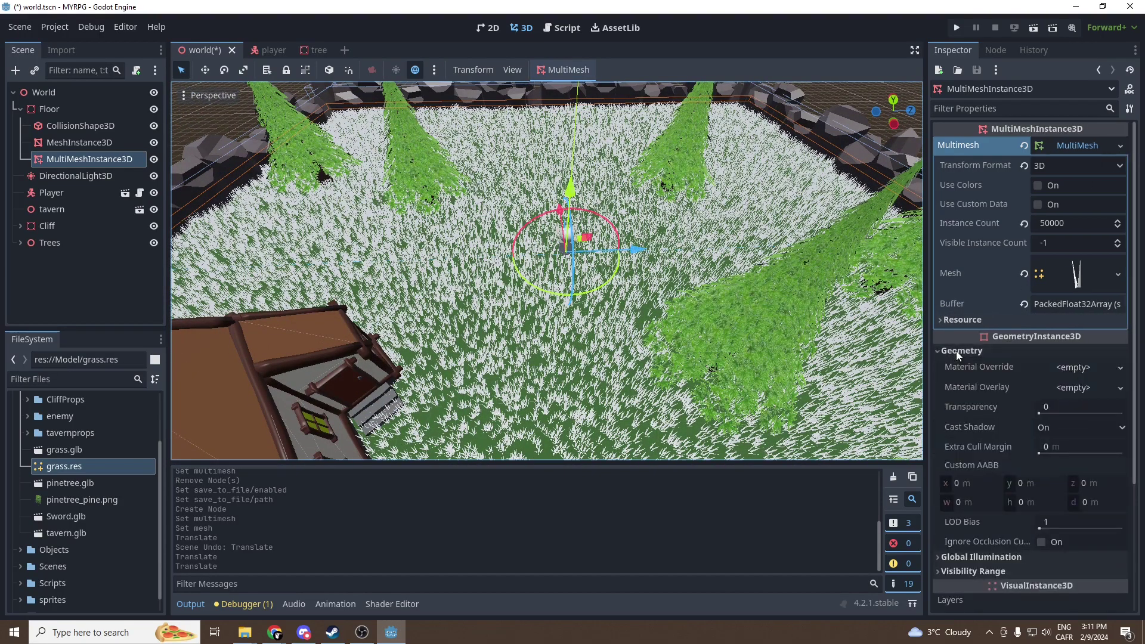
left_click(1084, 374)
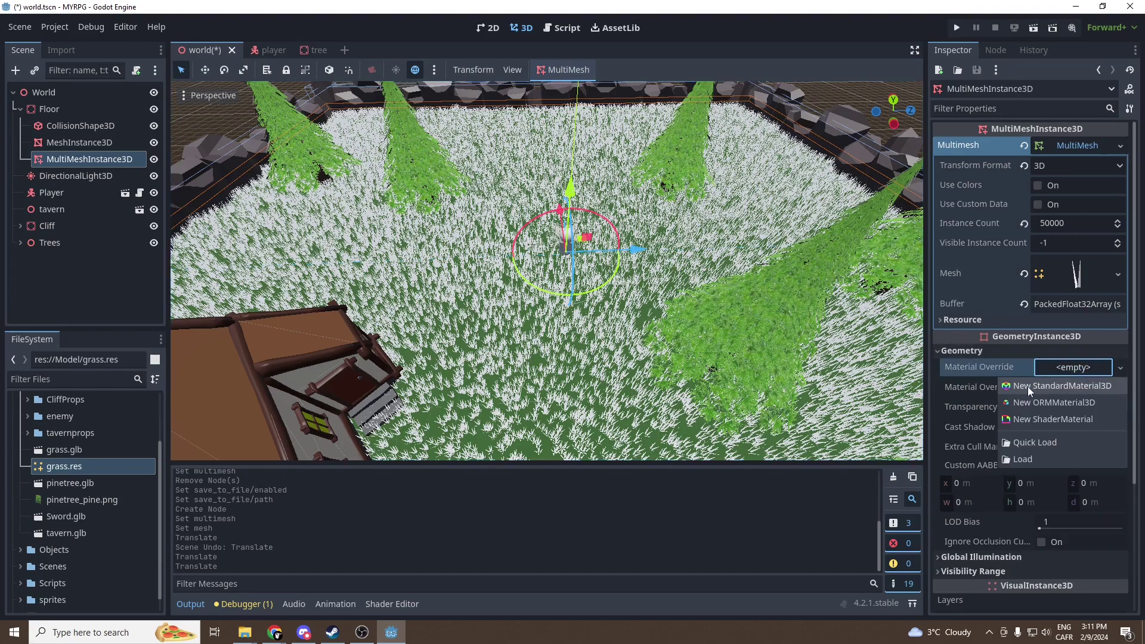
left_click(1064, 388)
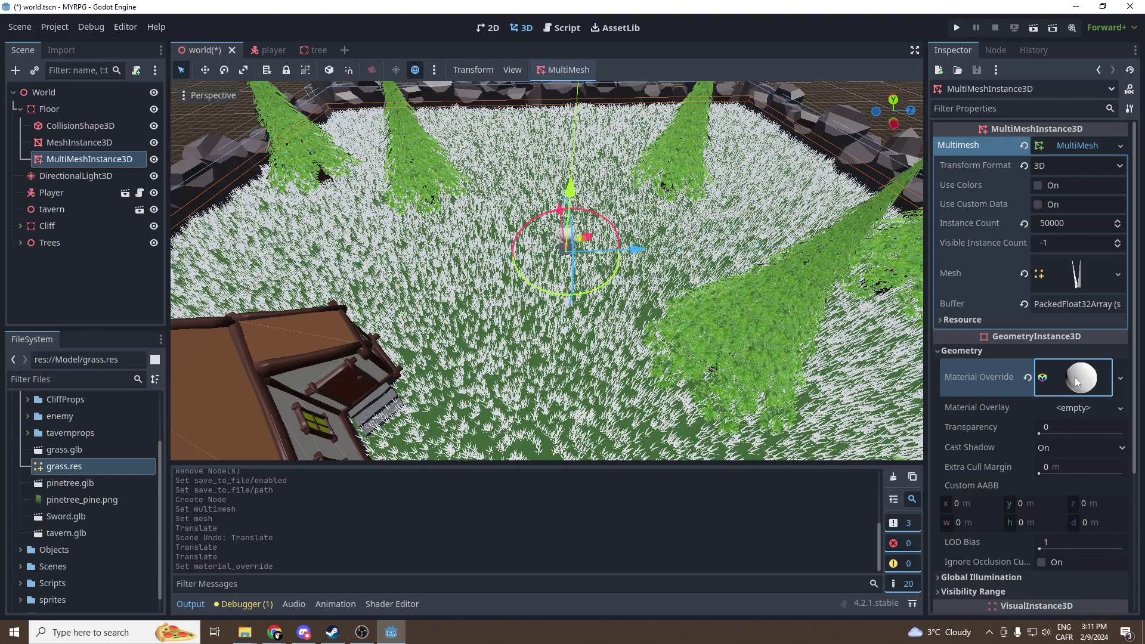
left_click(1065, 387)
Step: Set the albedo color of the grass override material to a medium green
scroll(1012, 421, "down", 3)
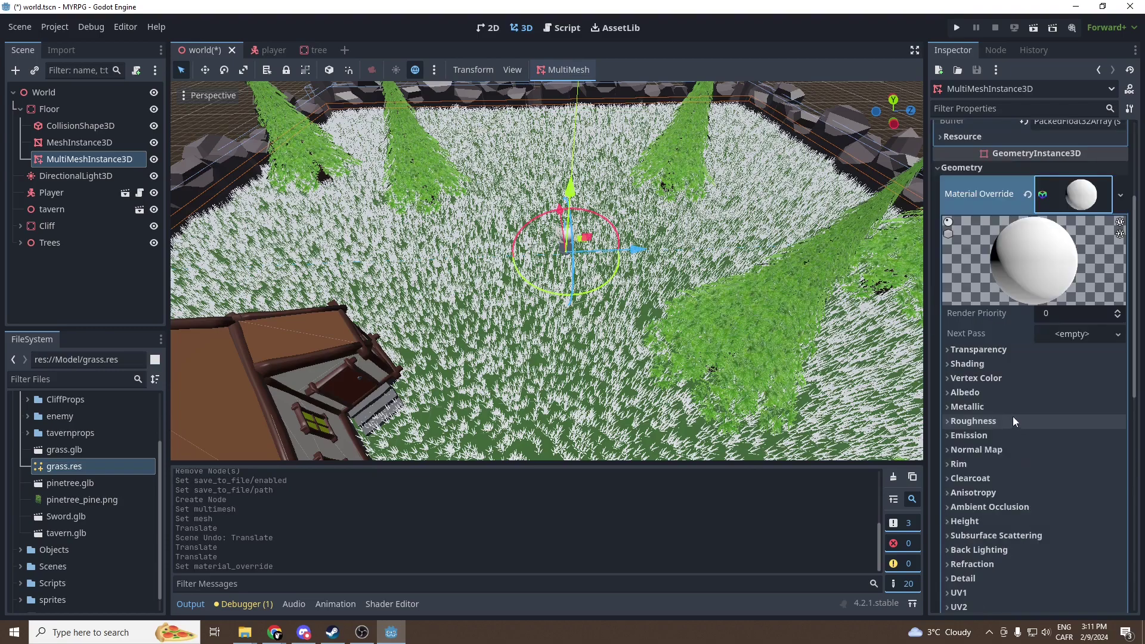
left_click(960, 392)
left_click(1080, 408)
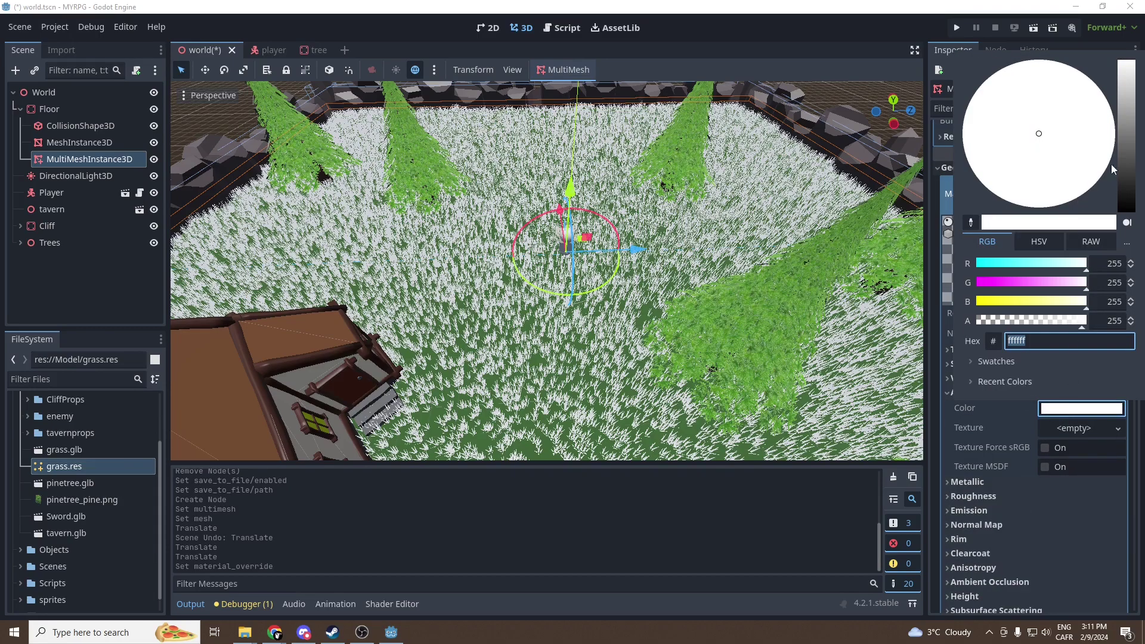
left_click_drag(1130, 178, 1130, 141)
left_click(892, 29)
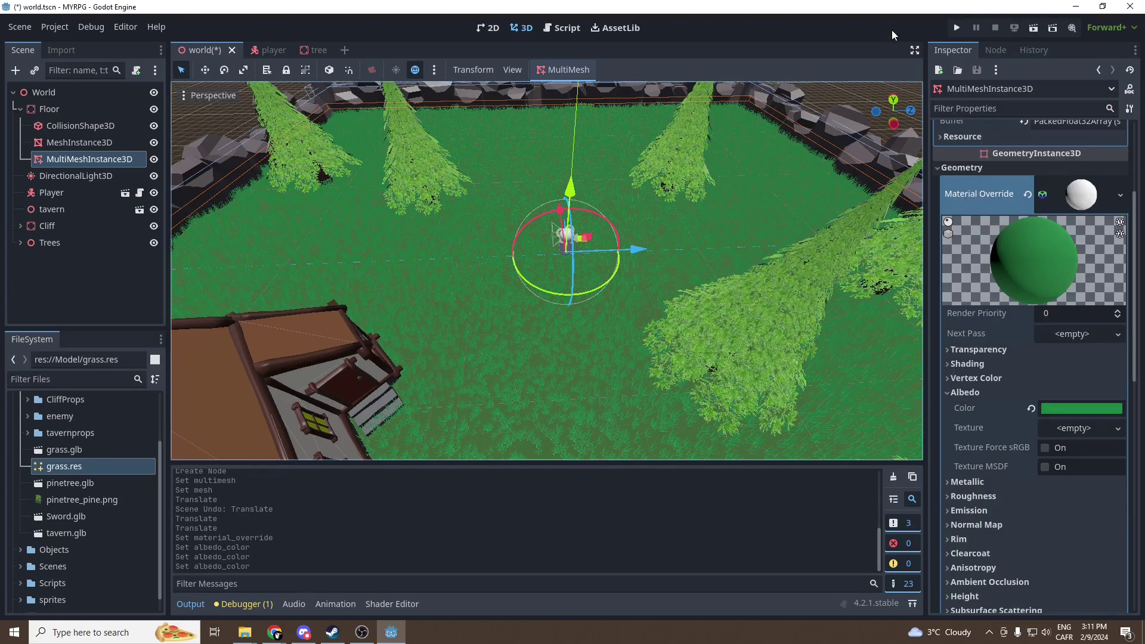
Step: Save the world scene and run the project, walking the player forward through the grass to test it
key("ctrl+s")
left_click(957, 27)
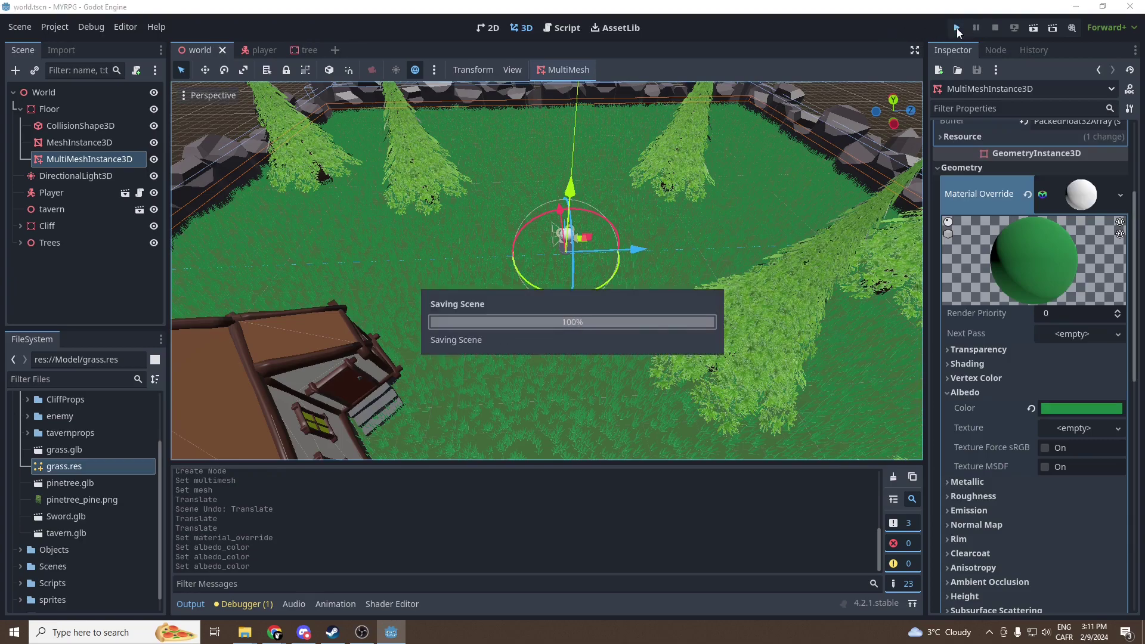
key("w")
key("w")
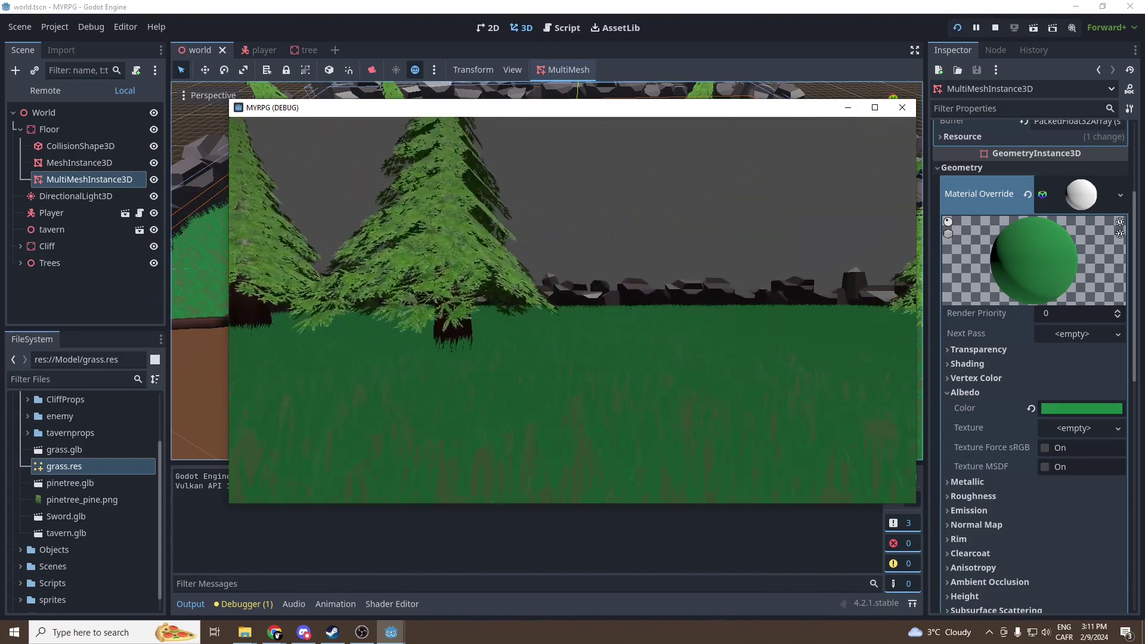